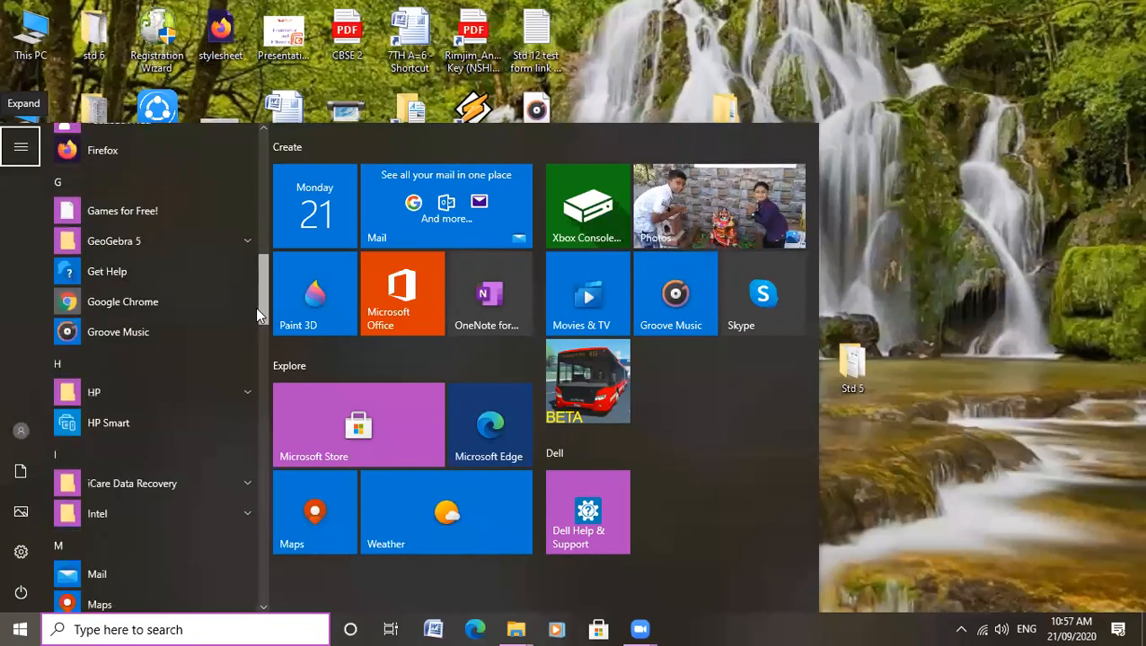
Step: Launch Microsoft Office Excel 2007 from the Microsoft Office folder in the installed apps list
{"action": "scroll", "coordinate": [61, 262], "scroll_direction": "down", "scroll_amount": 1}
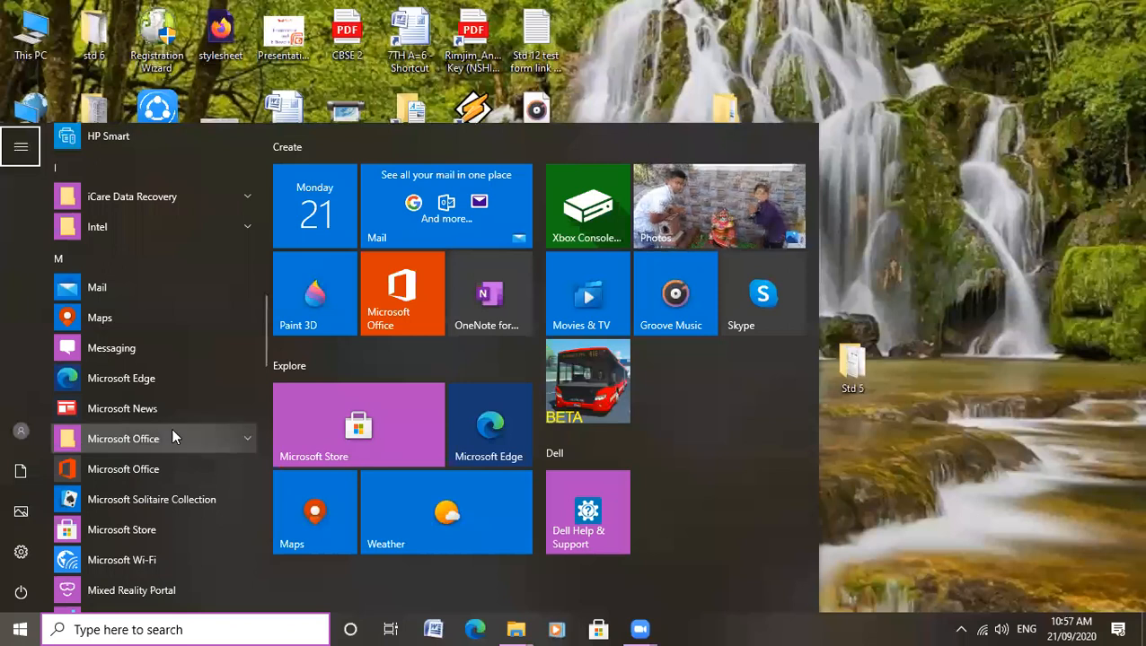
{"action": "left_click", "coordinate": [247, 438]}
{"action": "scroll", "coordinate": [247, 437], "scroll_direction": "down", "scroll_amount": 2}
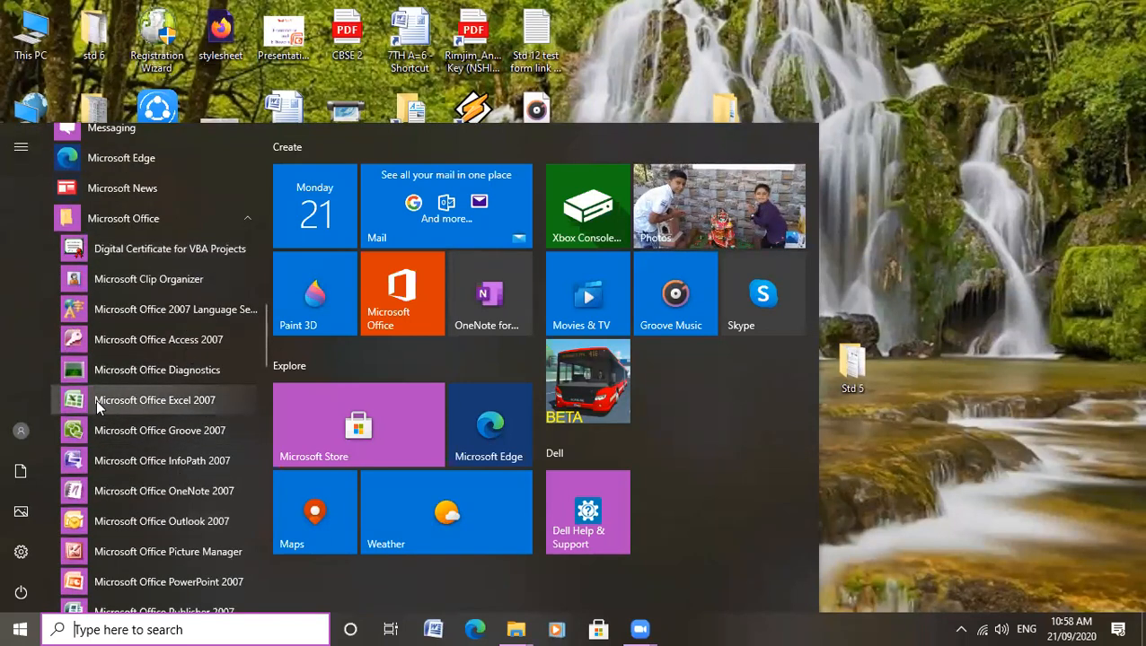
{"action": "left_click", "coordinate": [203, 409]}
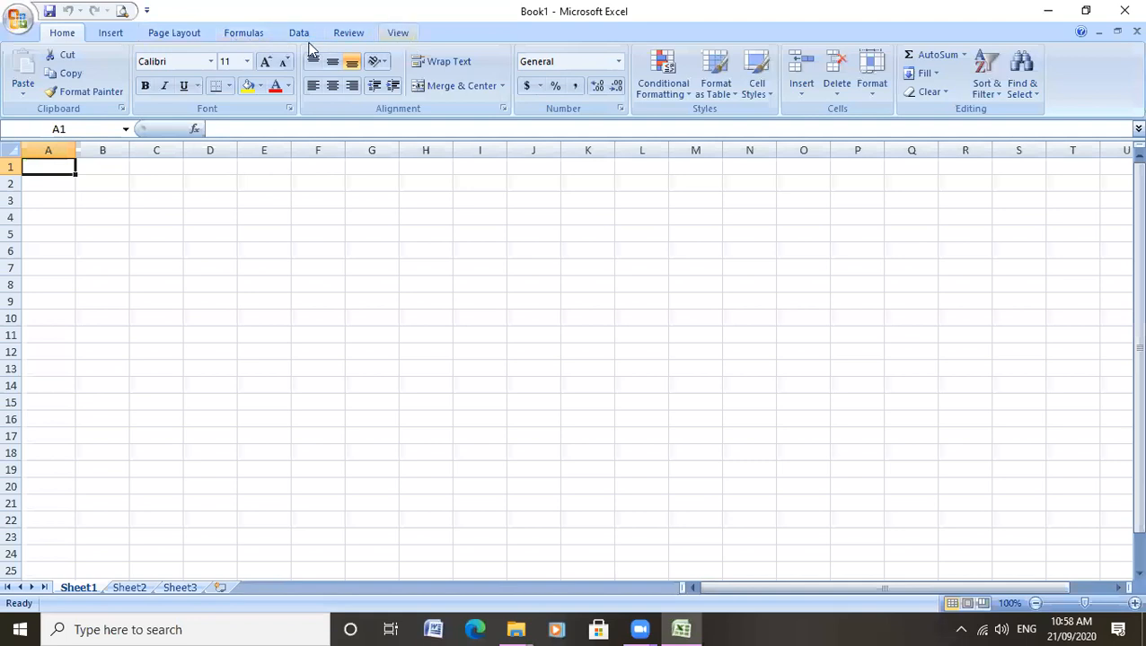
Step: Examine the Insert and Home commands and how the cell address and formula bar relate to cells such as G6, D3 and C7
{"action": "left_click", "coordinate": [107, 33]}
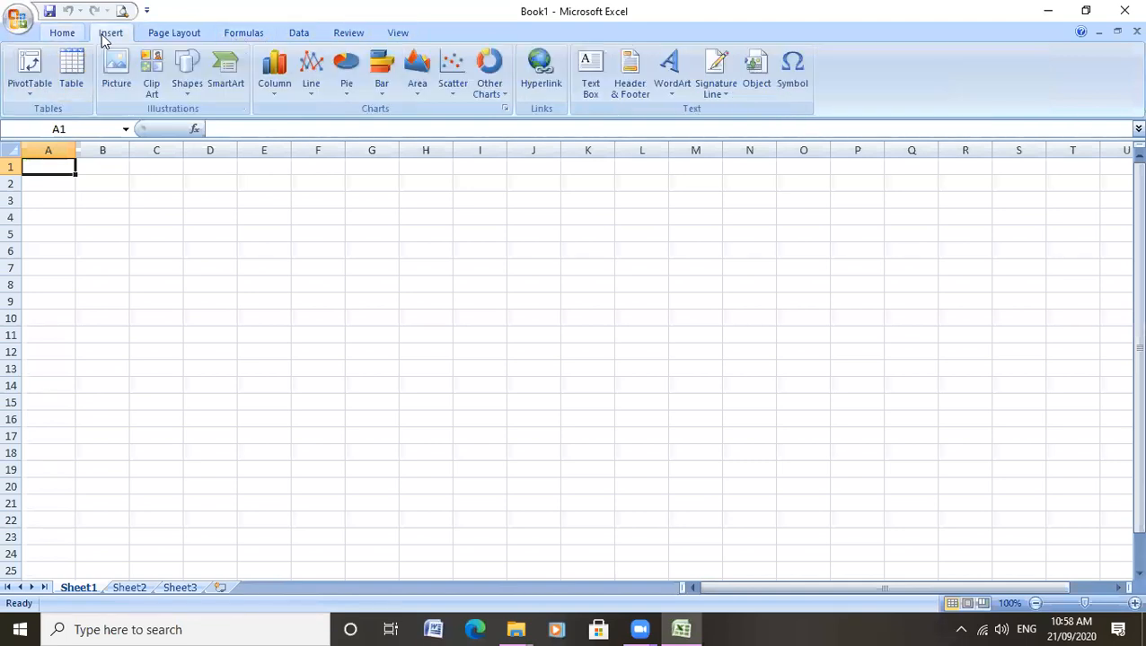
{"action": "left_click", "coordinate": [64, 34]}
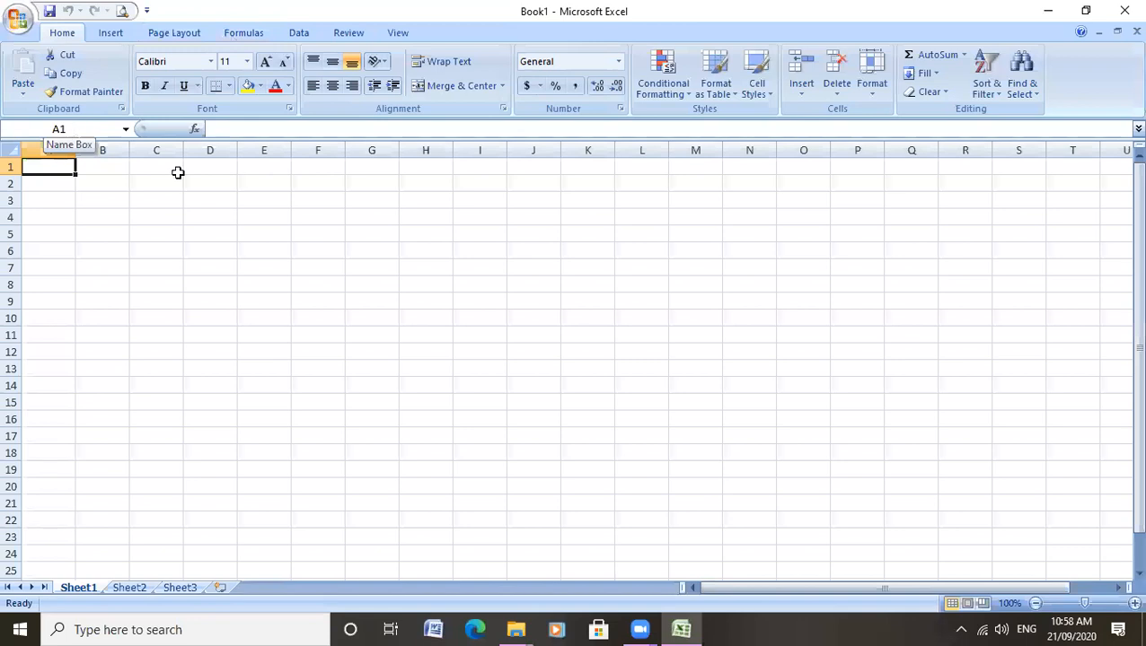
{"action": "left_click", "coordinate": [365, 247]}
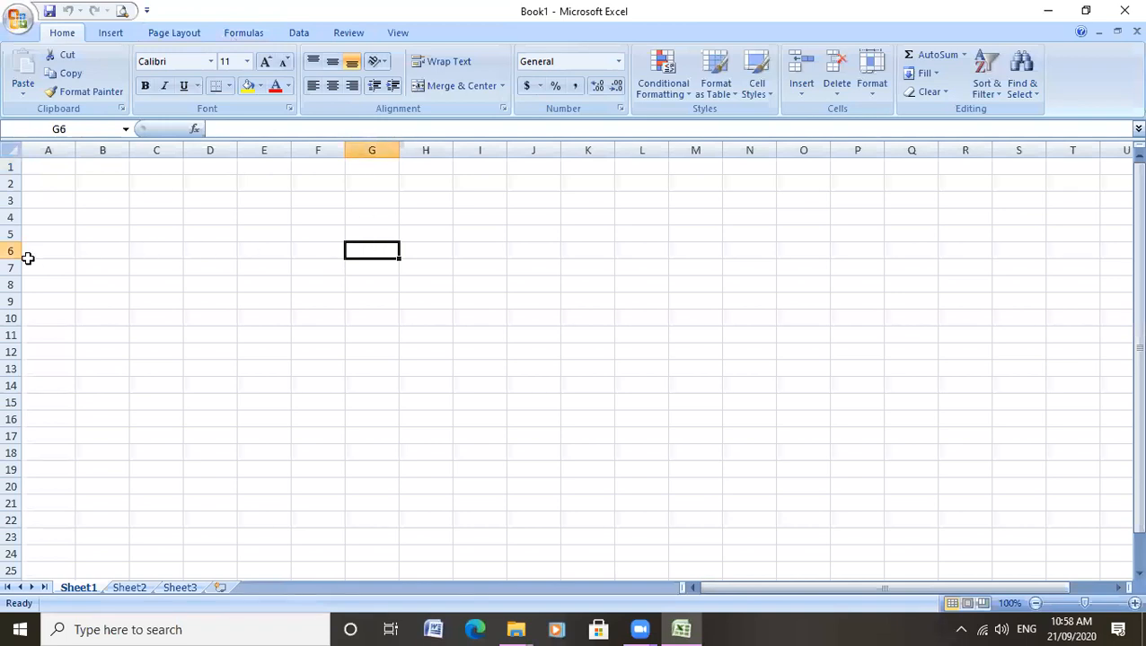
{"action": "left_click", "coordinate": [216, 206]}
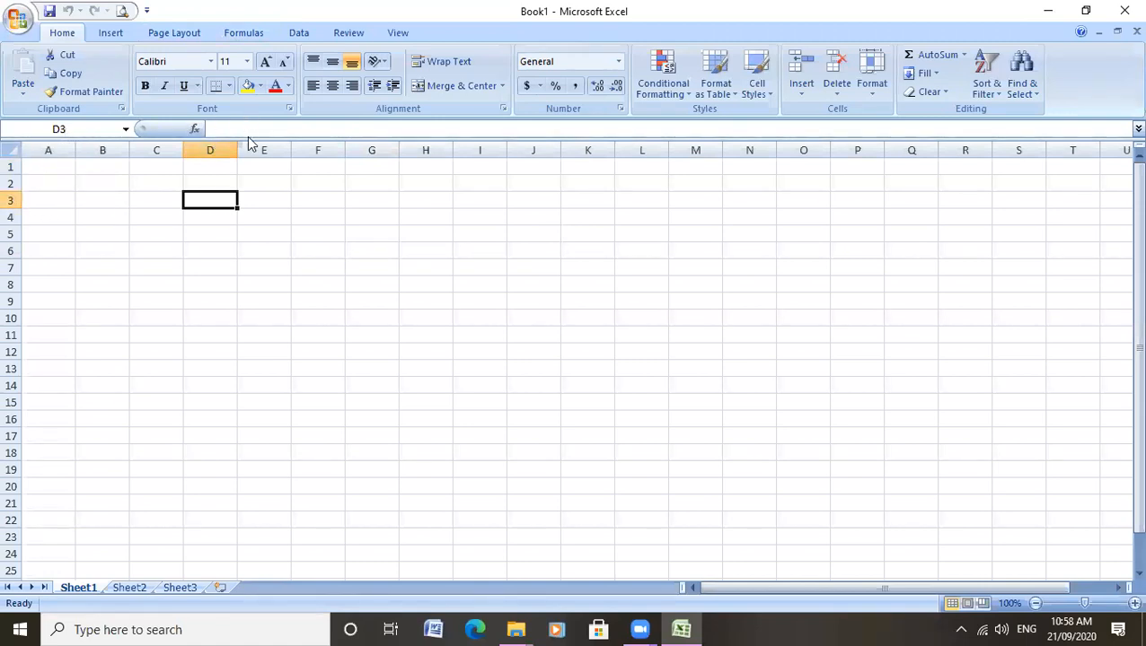
{"action": "left_click", "coordinate": [359, 129]}
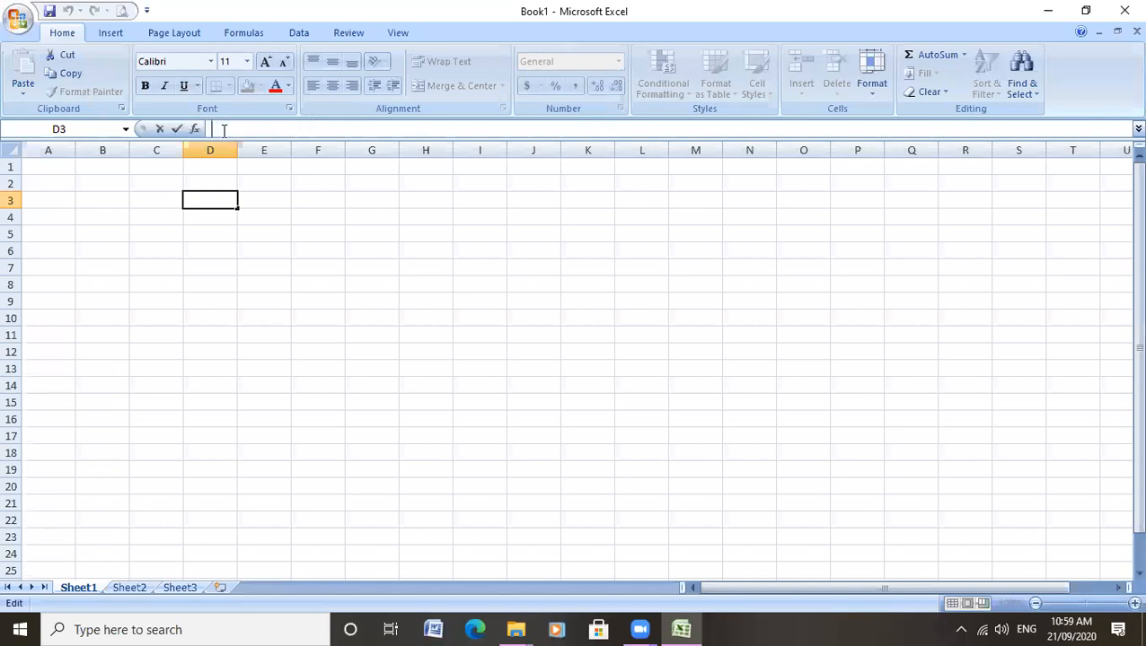
{"action": "left_click", "coordinate": [224, 219]}
{"action": "left_click", "coordinate": [266, 220]}
{"action": "left_click", "coordinate": [266, 263]}
{"action": "left_click", "coordinate": [202, 266]}
{"action": "left_click", "coordinate": [158, 267]}
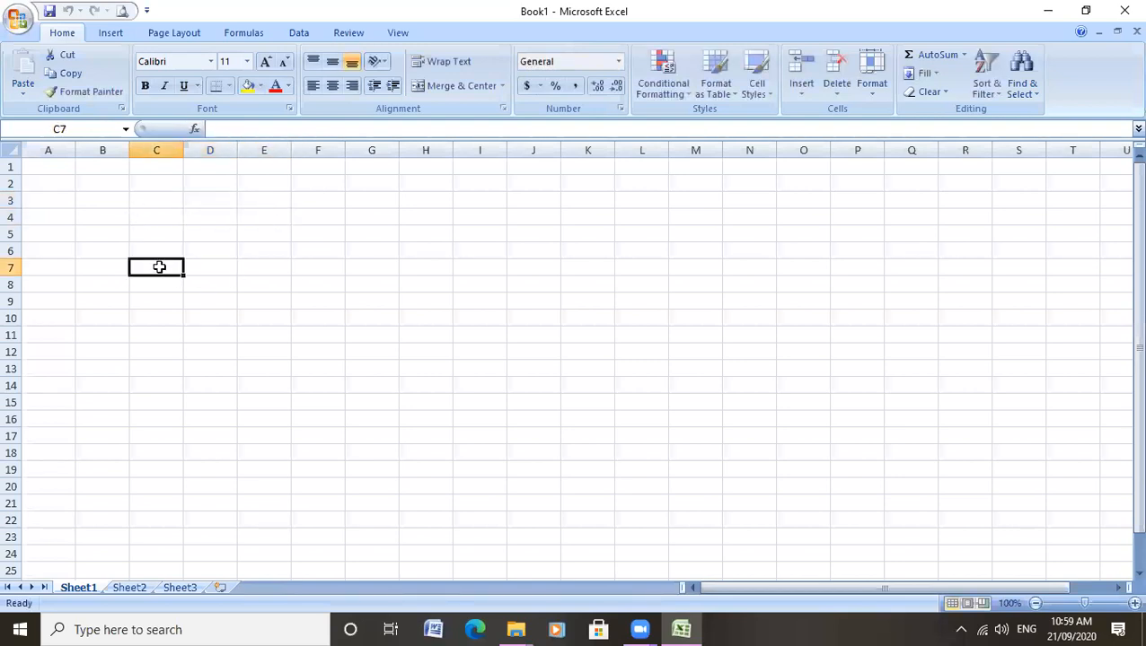
{"action": "left_click", "coordinate": [366, 244]}
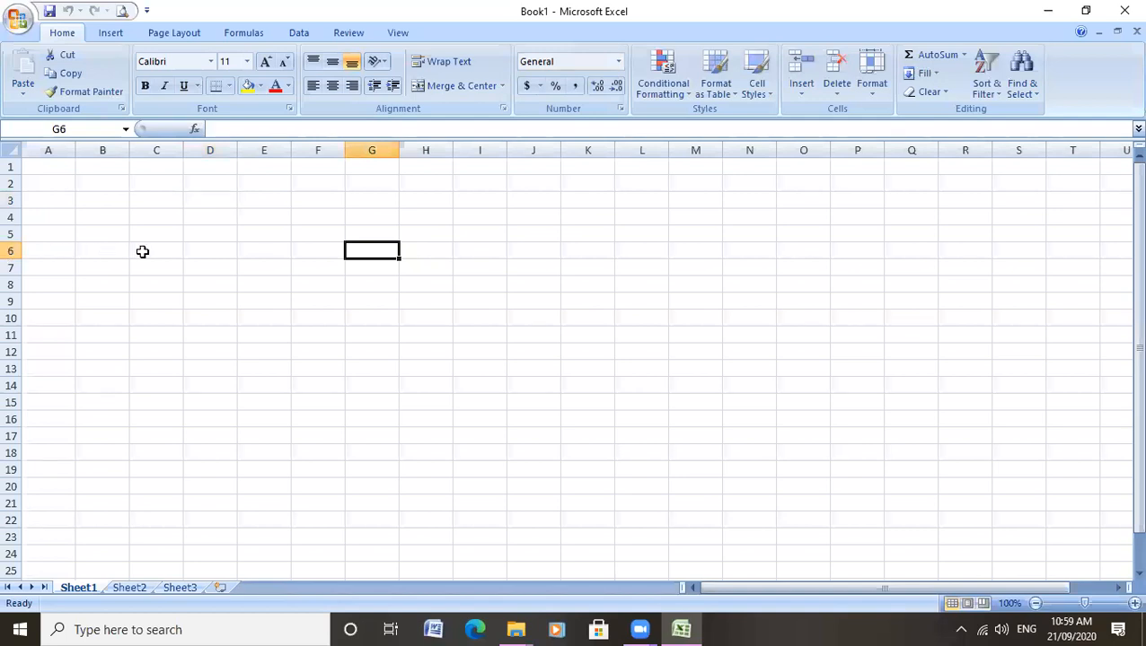
{"action": "left_click", "coordinate": [200, 183]}
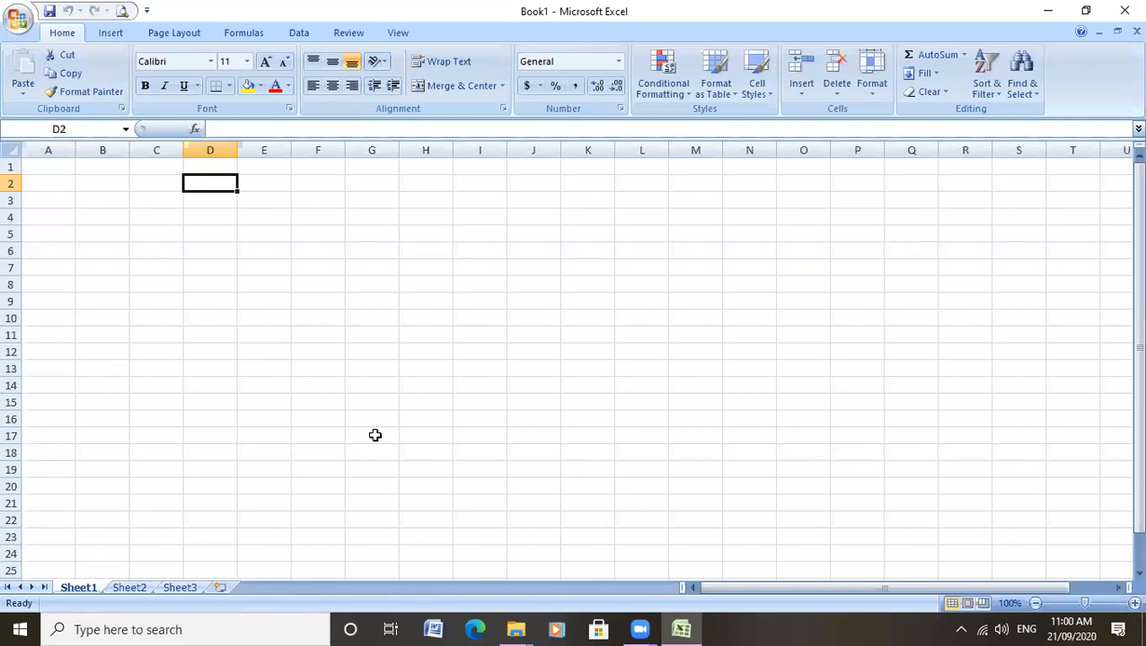
Step: Switch to Photos, view the textbook pages 1.jpeg and 2.jpeg, and enlarge 2.jpeg to zoom level 12 to read its introduction
{"action": "left_click", "coordinate": [1046, 11]}
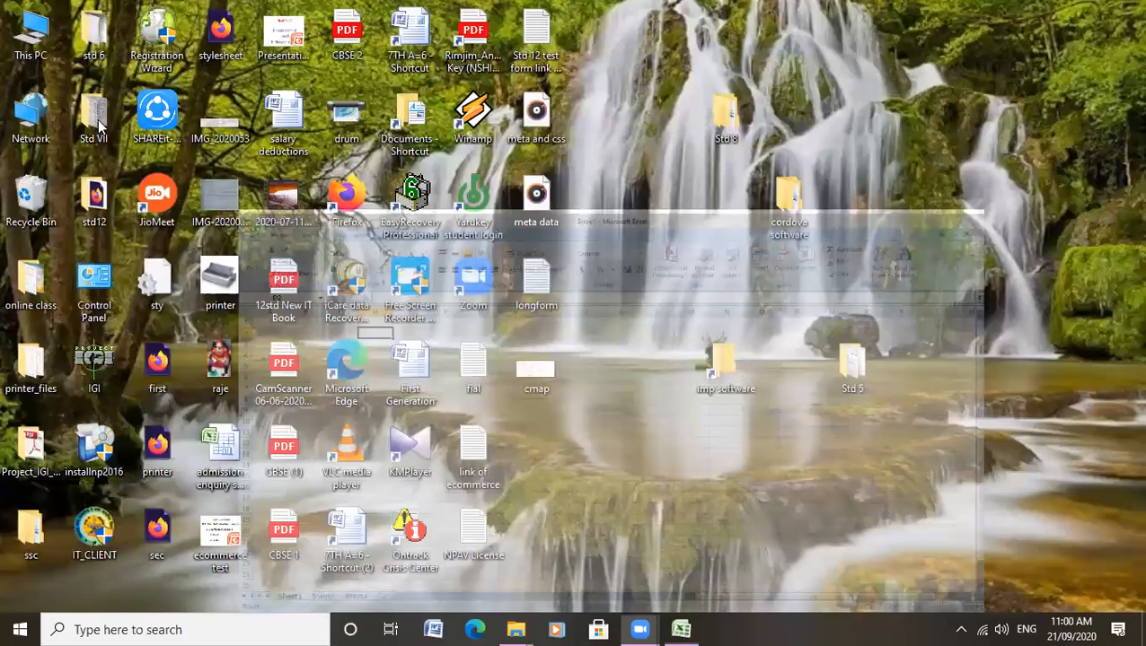
{"action": "double_click", "coordinate": [285, 282]}
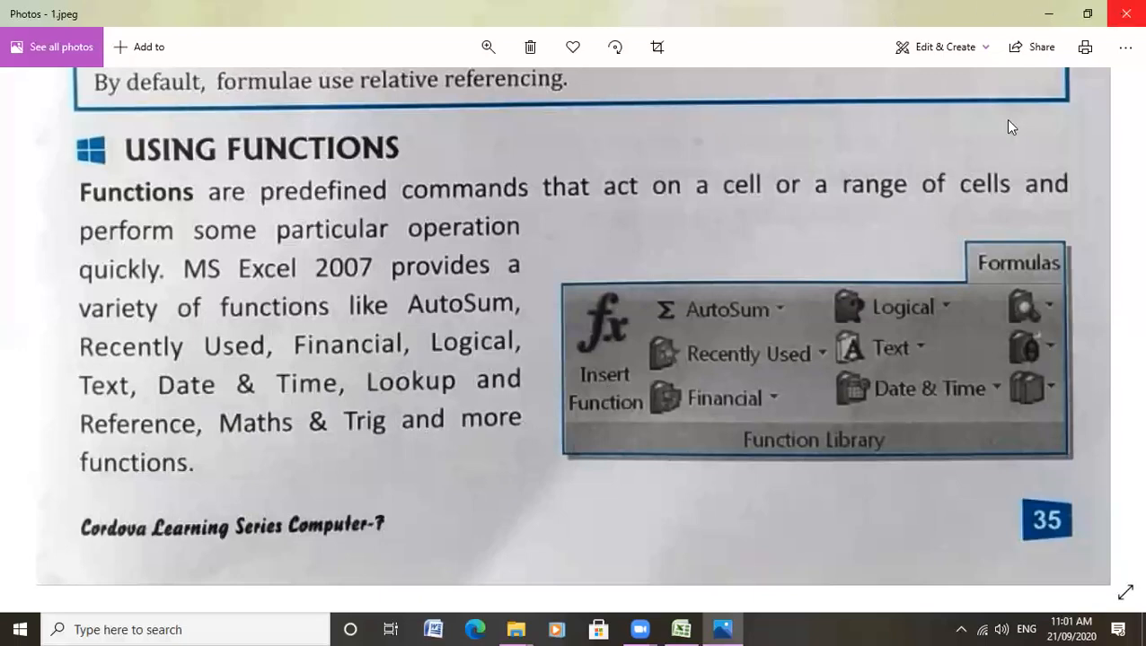
{"action": "double_click", "coordinate": [390, 300]}
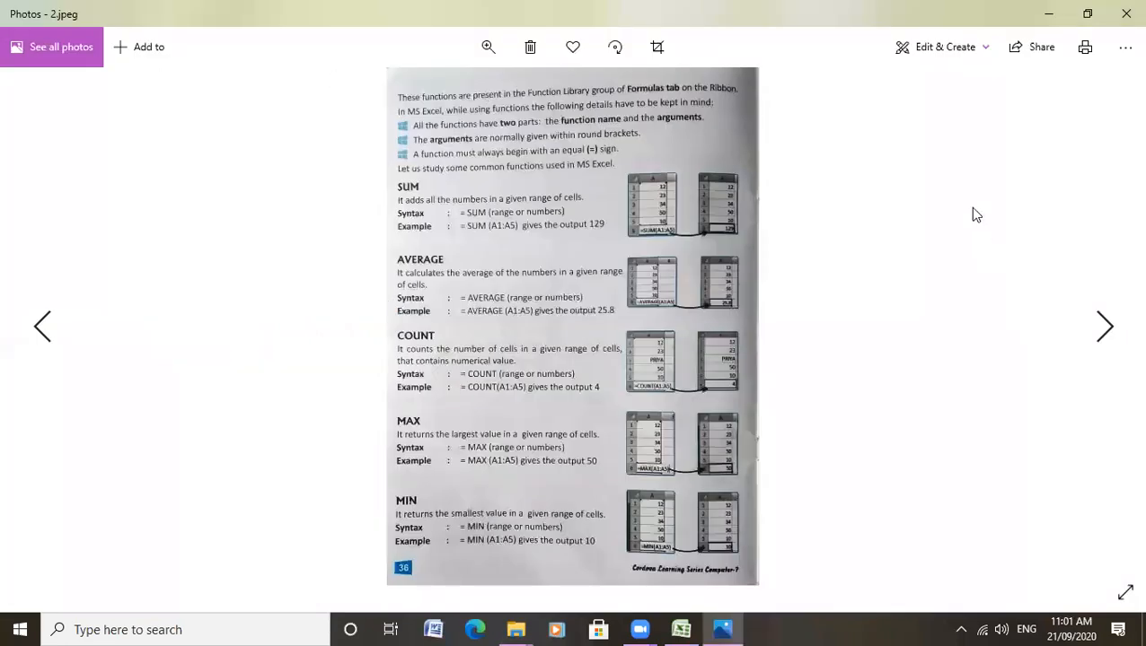
{"action": "left_click", "coordinate": [488, 46]}
{"action": "left_click_drag", "start_coordinate": [414, 89], "coordinate": [429, 91]}
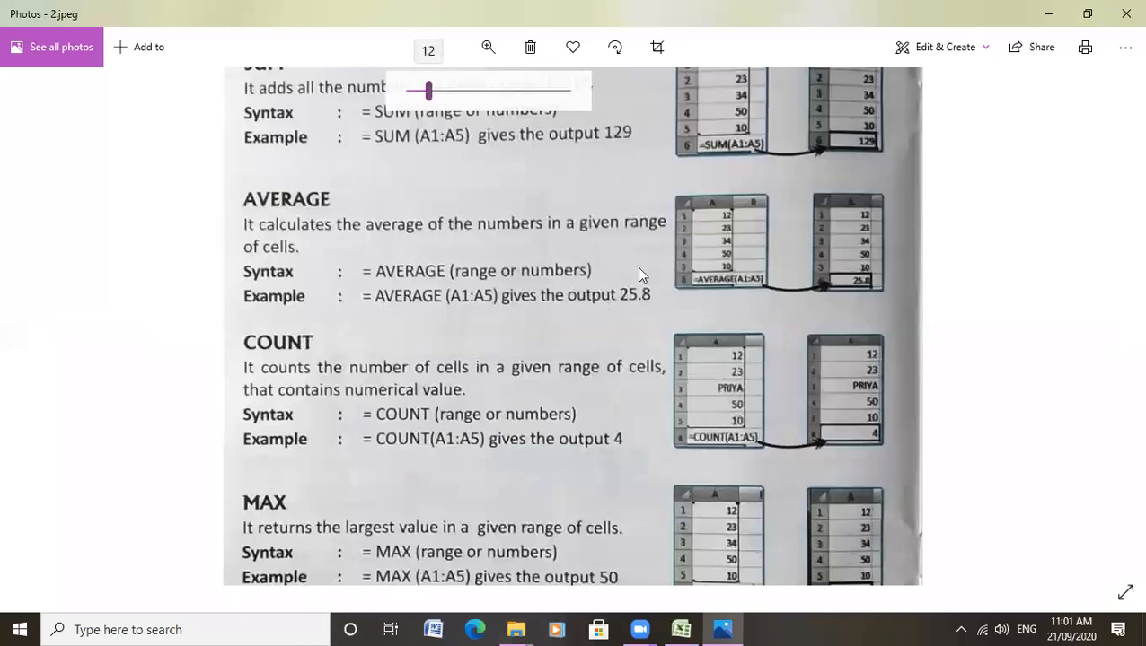
{"action": "scroll", "coordinate": [619, 250], "scroll_direction": "up", "scroll_amount": 3}
{"action": "scroll", "coordinate": [449, 215], "scroll_direction": "down", "scroll_amount": 1}
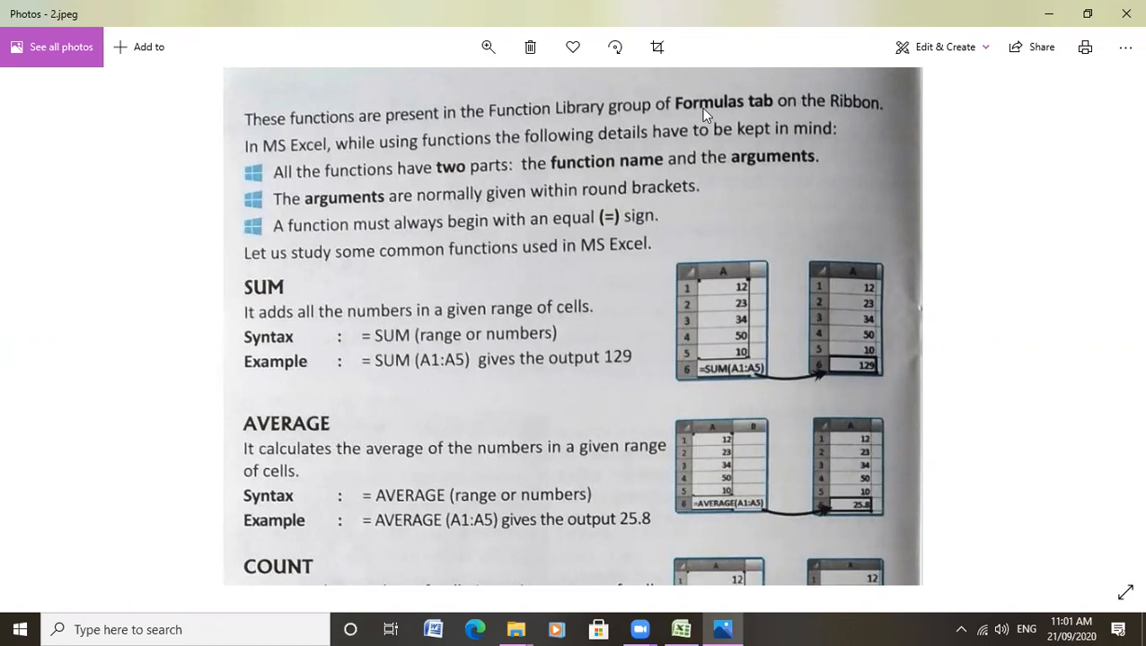
Step: Switch to Excel and examine the Function Library commands, including Insert Function
{"action": "left_click", "coordinate": [681, 627]}
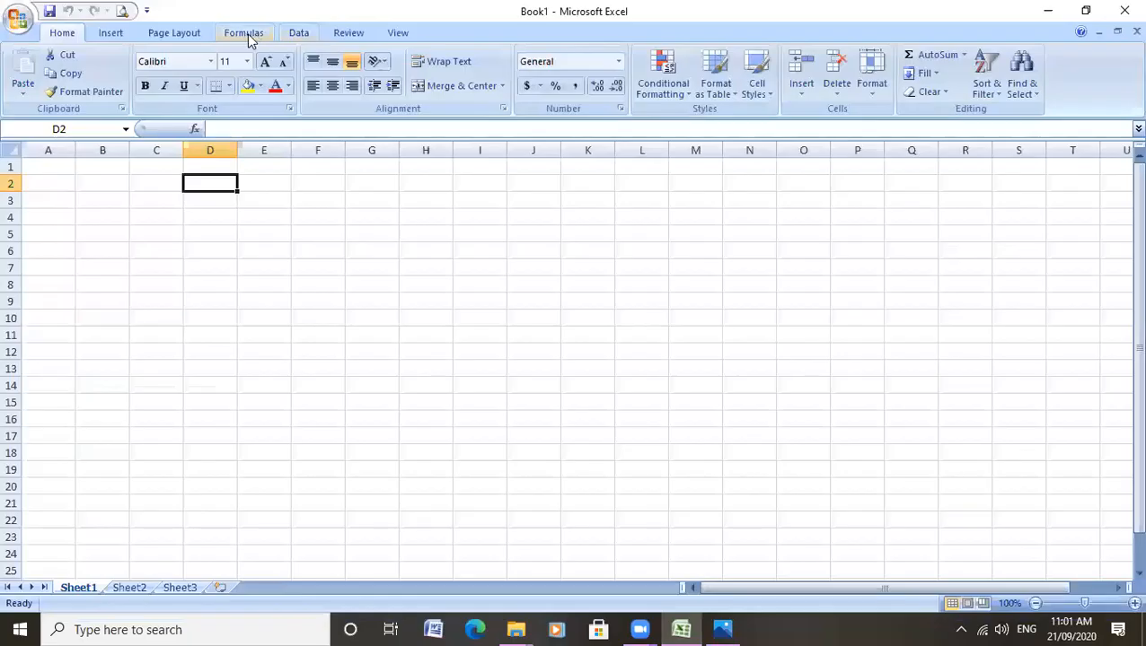
{"action": "left_click", "coordinate": [244, 33]}
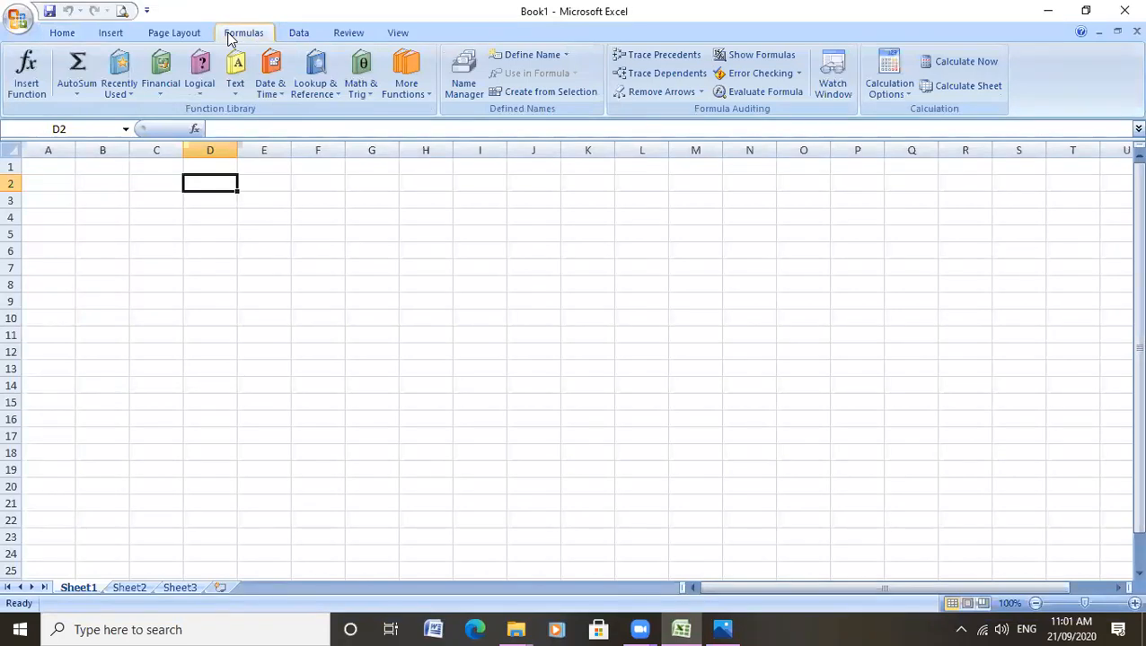
{"action": "left_click", "coordinate": [25, 86]}
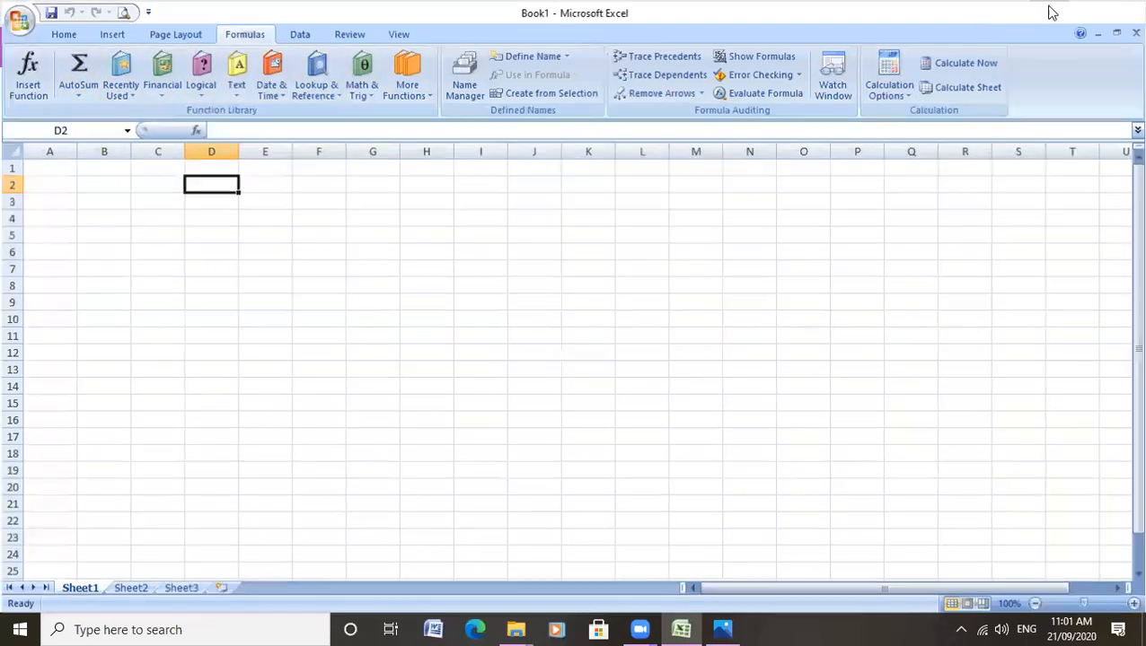
Step: Return to 2.jpeg in Photos and read the SUM, AVERAGE, COUNT, MAX and MIN explanations with their syntax and examples
{"action": "left_click", "coordinate": [1050, 10]}
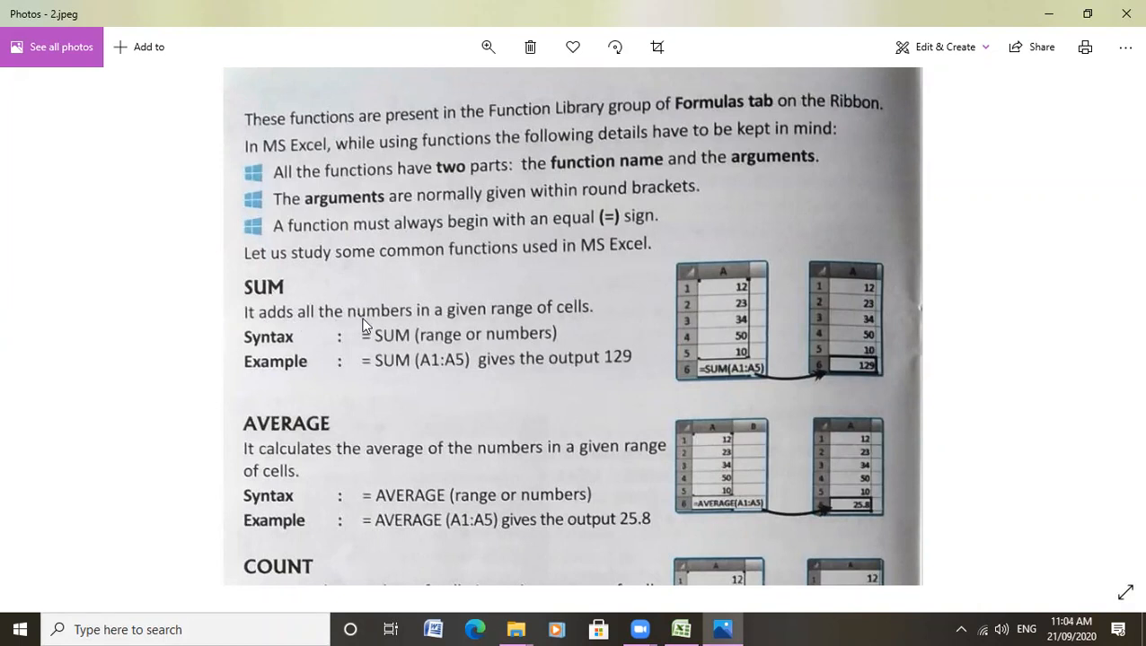
{"action": "scroll", "coordinate": [425, 414], "scroll_direction": "down", "scroll_amount": 3}
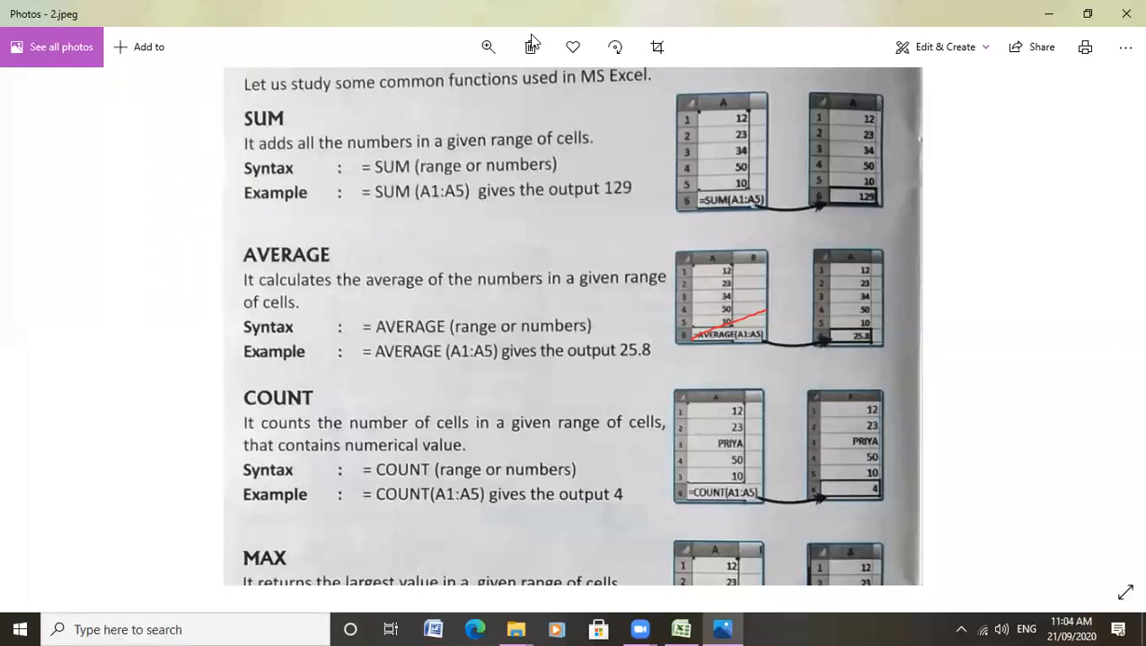
{"action": "left_click", "coordinate": [572, 42]}
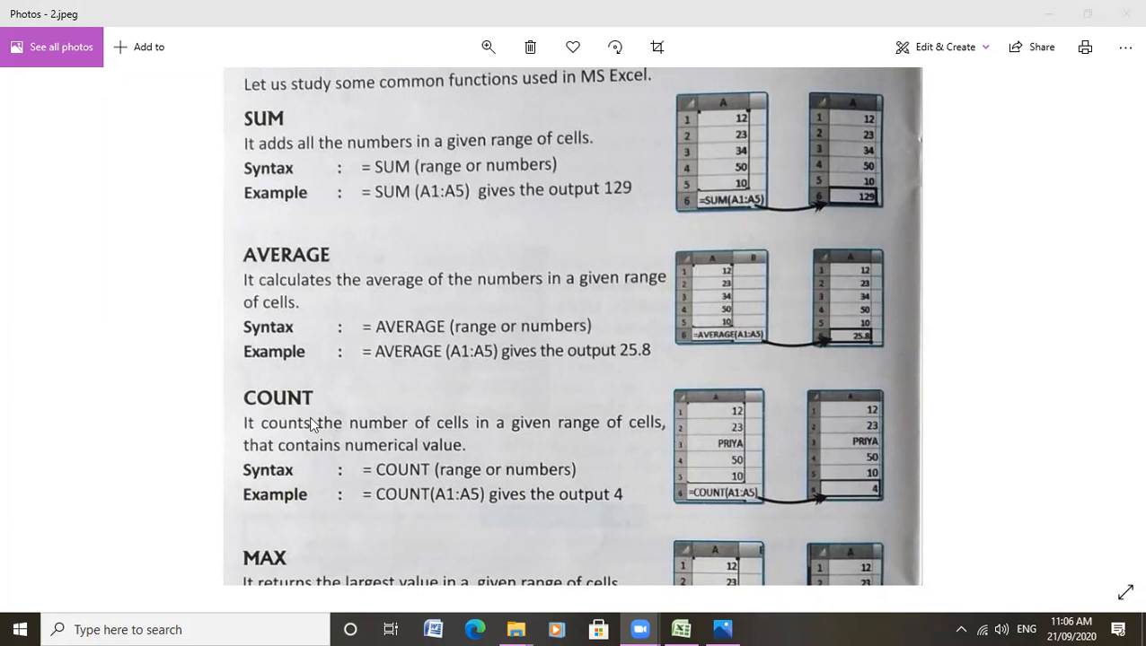
{"action": "scroll", "coordinate": [486, 473], "scroll_direction": "down", "scroll_amount": 5}
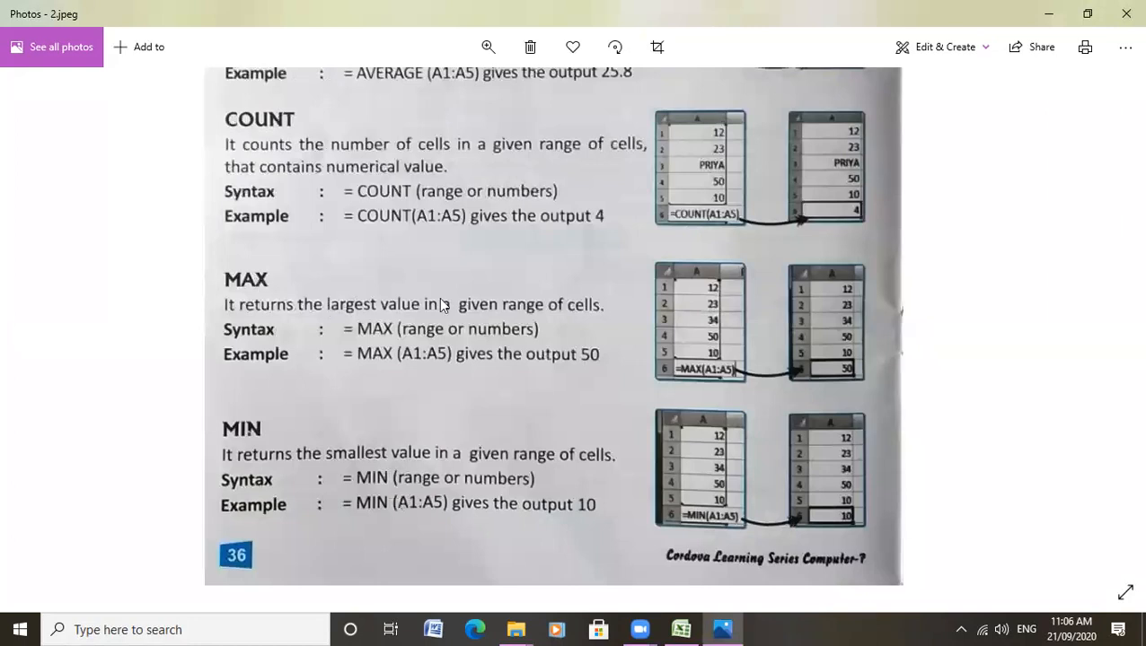
{"action": "left_click_drag", "start_coordinate": [727, 300], "coordinate": [745, 299]}
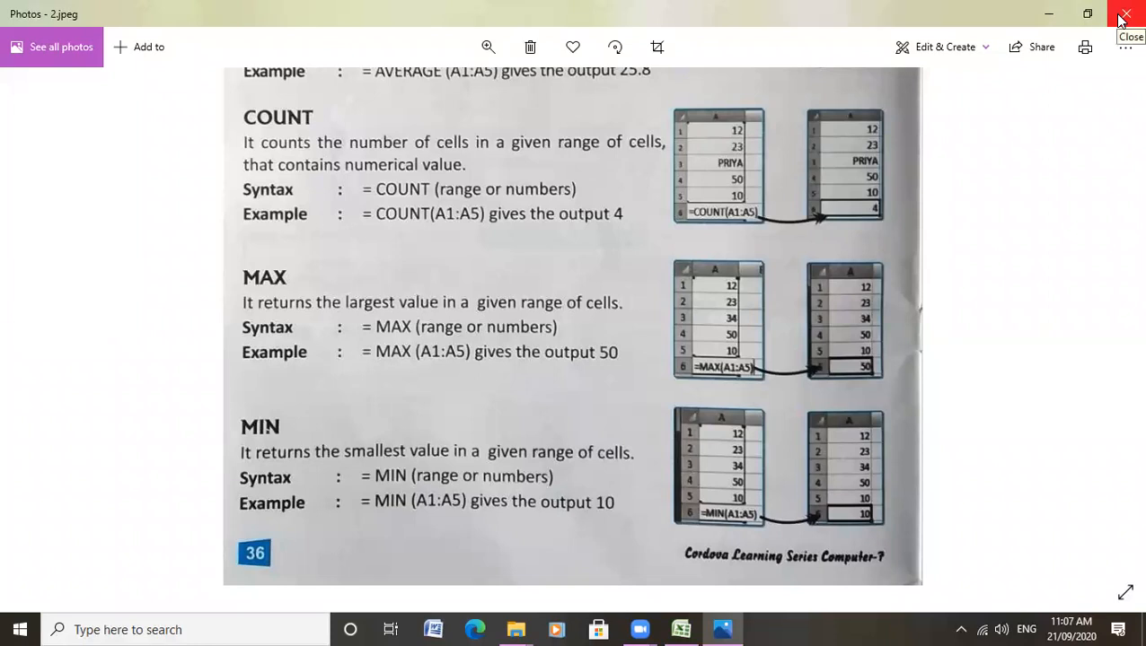
{"action": "left_click", "coordinate": [1050, 16]}
Step: Switch back to the Excel workbook and increase the font size of cell A3 to 24
{"action": "left_click", "coordinate": [681, 628]}
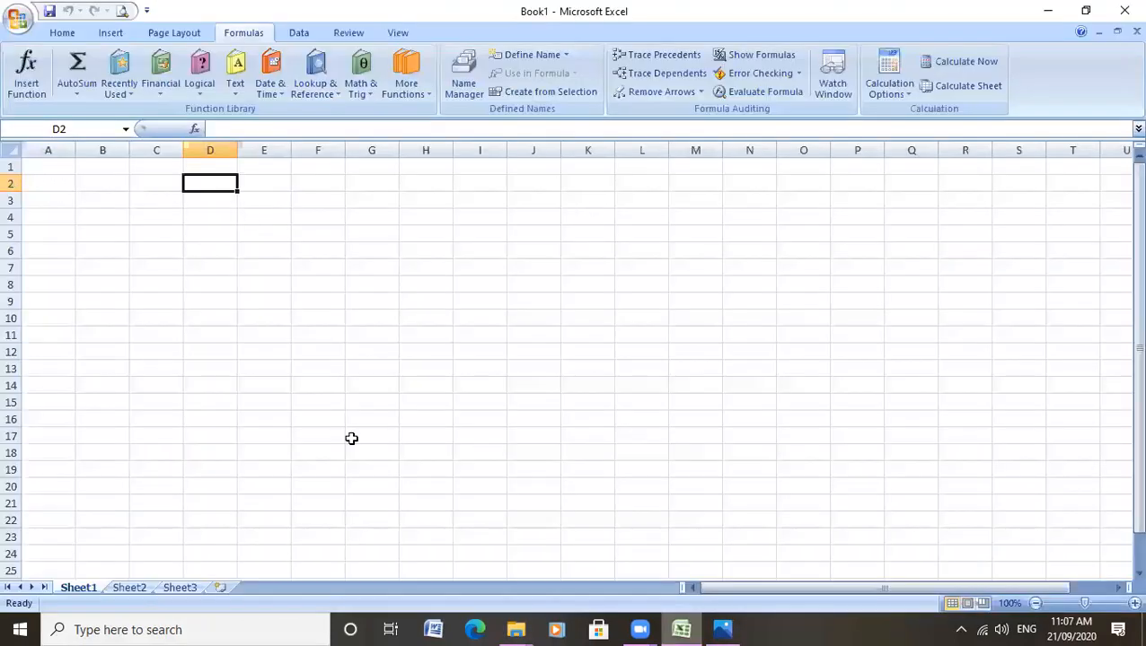
{"action": "left_click", "coordinate": [60, 204]}
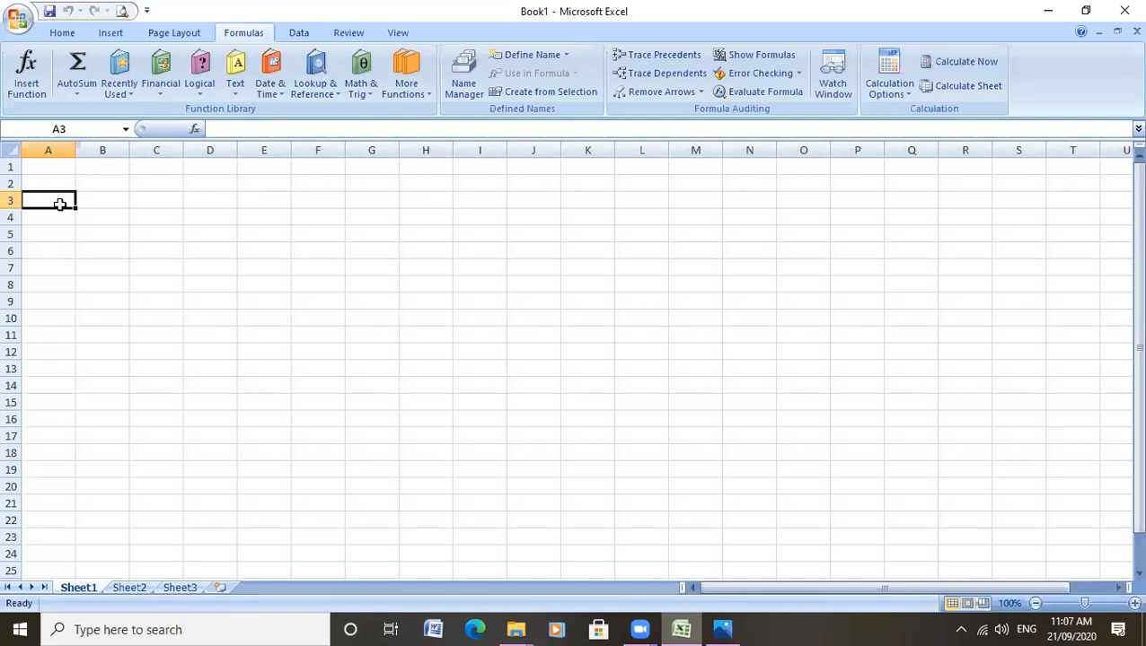
{"action": "left_click", "coordinate": [53, 35]}
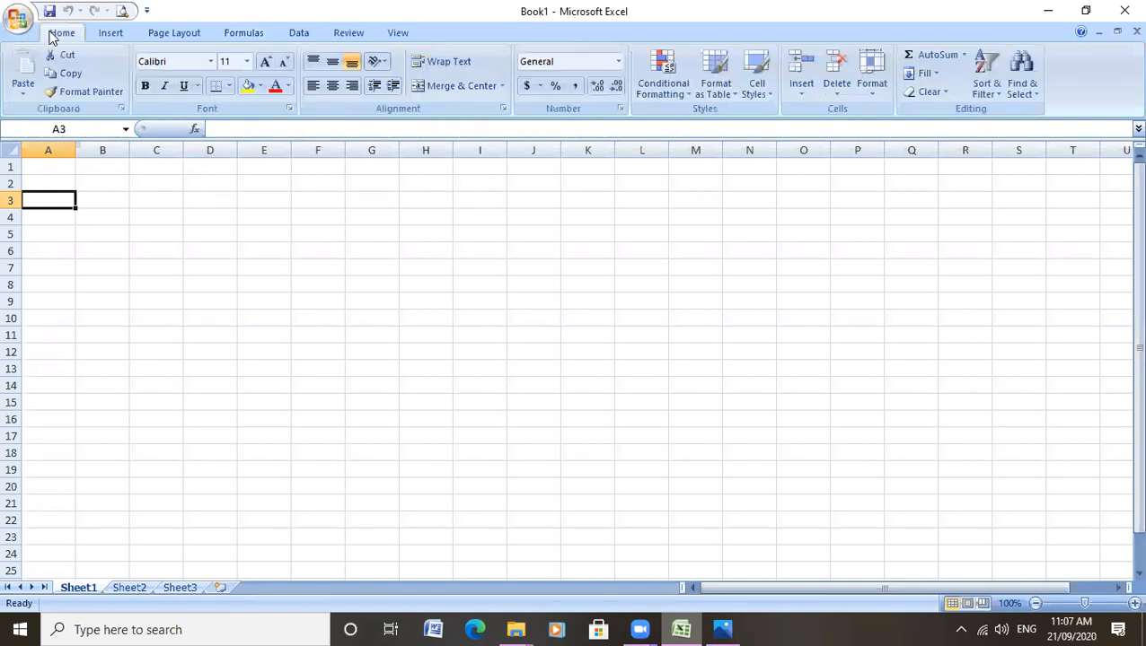
{"action": "left_click", "coordinate": [266, 63]}
{"action": "left_click", "coordinate": [266, 63]}
{"action": "left_click", "coordinate": [266, 63]}
{"action": "left_click", "coordinate": [265, 63]}
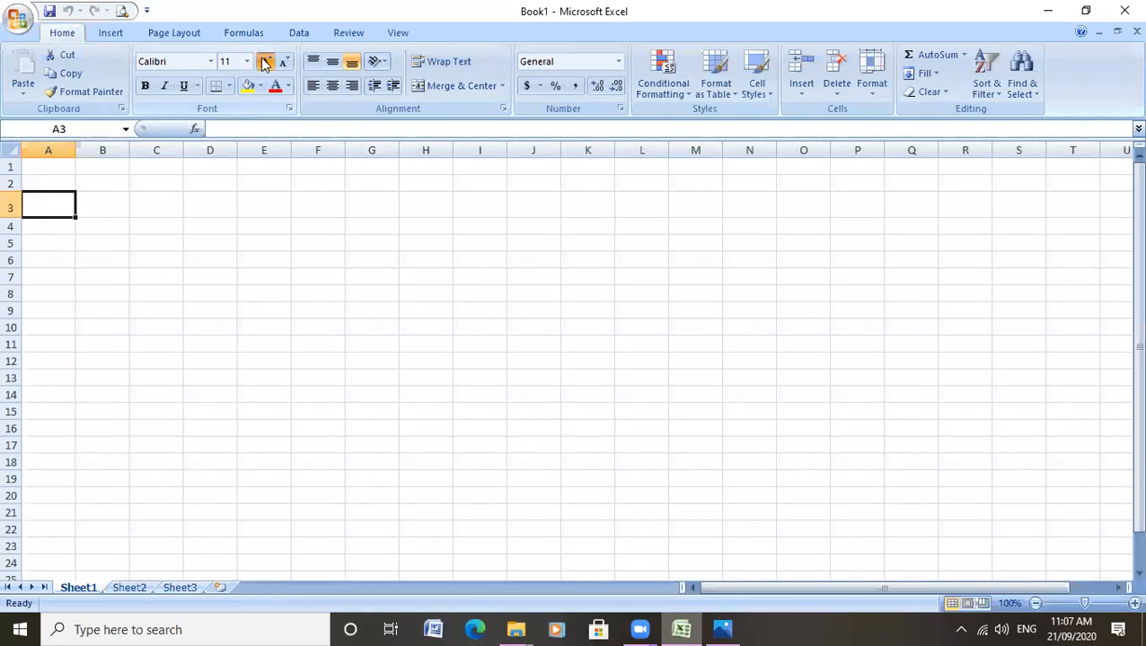
{"action": "left_click", "coordinate": [266, 62]}
{"action": "left_click", "coordinate": [266, 63]}
{"action": "left_click", "coordinate": [265, 63]}
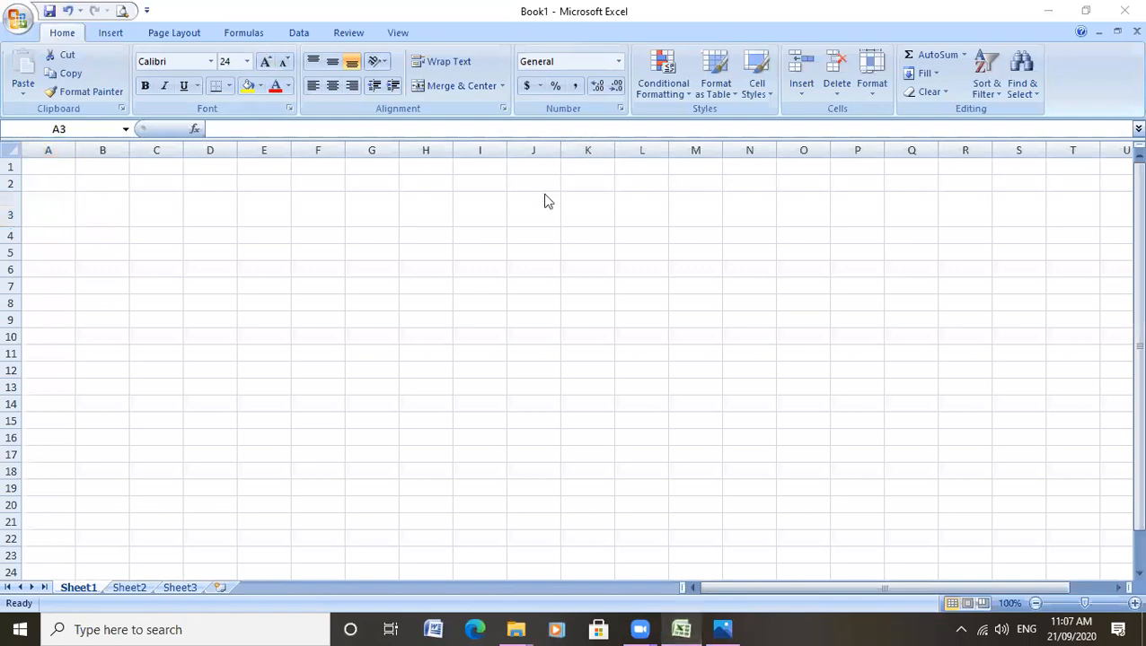
Step: Set the row height of rows 1 to 23 to 25
{"action": "left_click_drag", "start_coordinate": [11, 167], "coordinate": [11, 557]}
{"action": "right_click", "coordinate": [12, 416]}
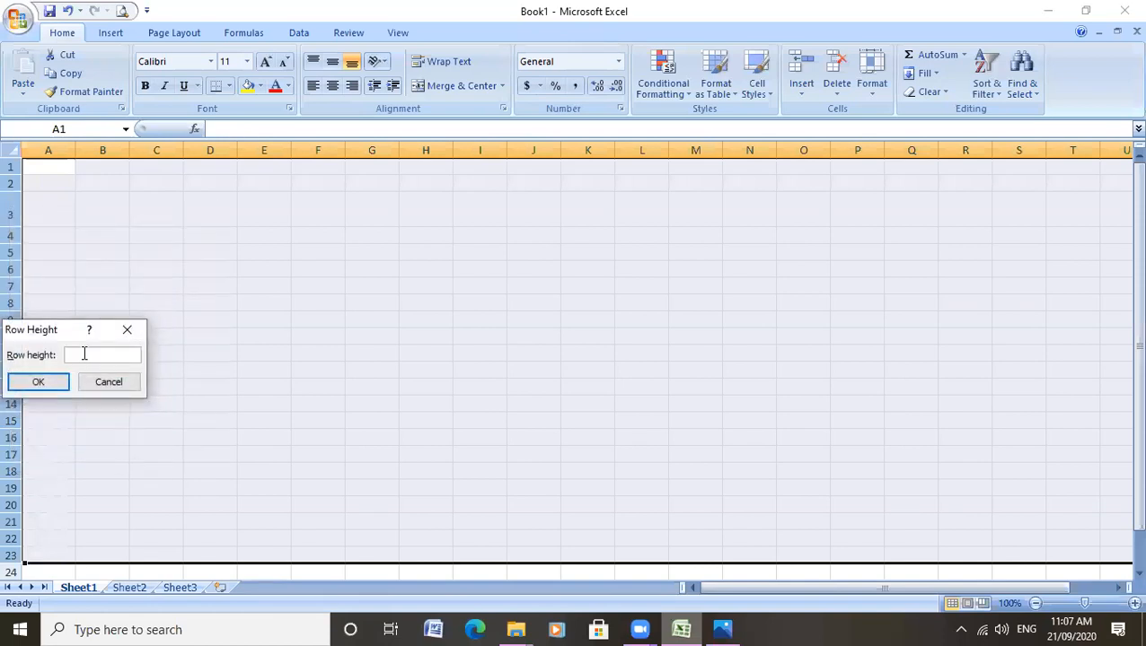
{"action": "type", "text": "25"}
{"action": "key", "text": "Return"}
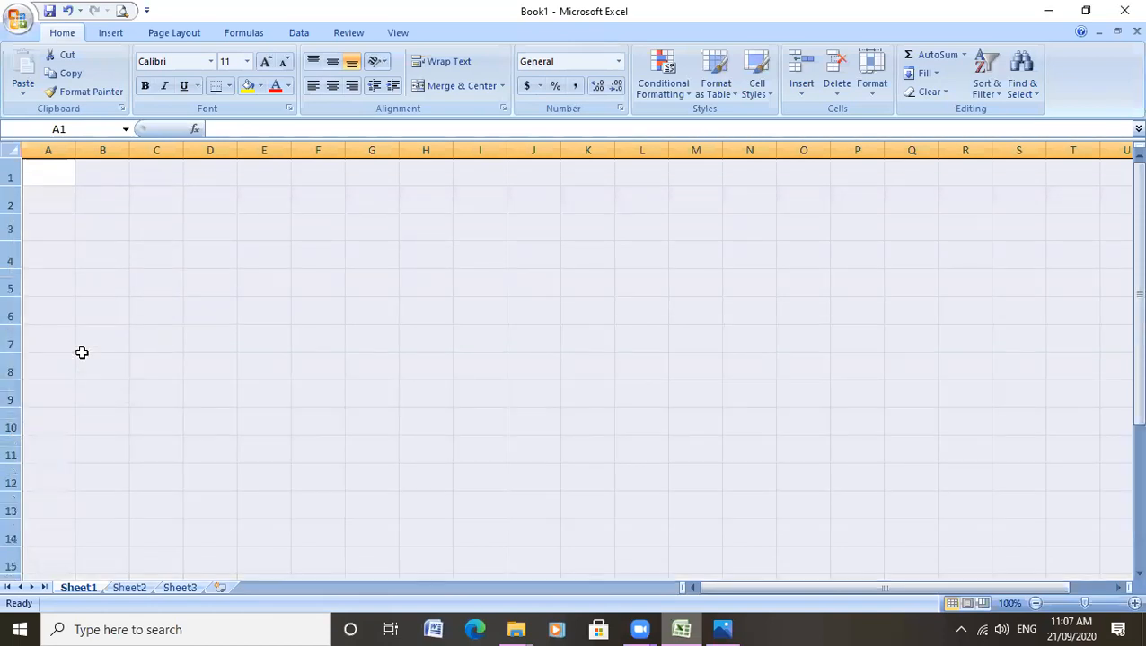
Step: Enter the number 10 in cell B2
{"action": "left_click", "coordinate": [61, 202]}
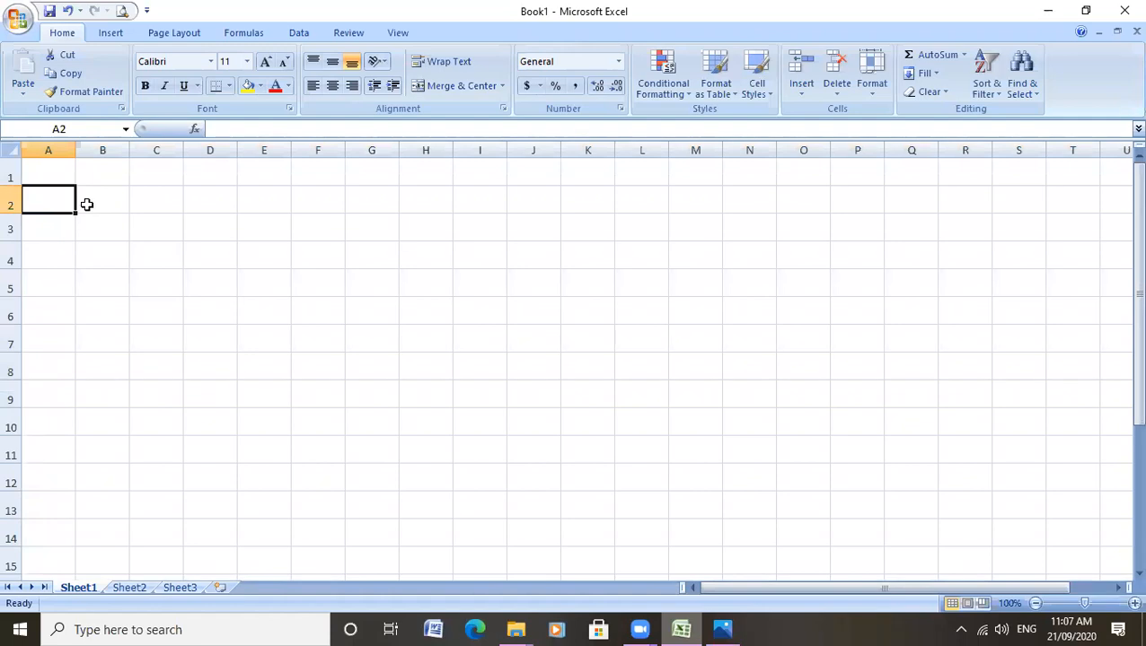
{"action": "left_click", "coordinate": [87, 205]}
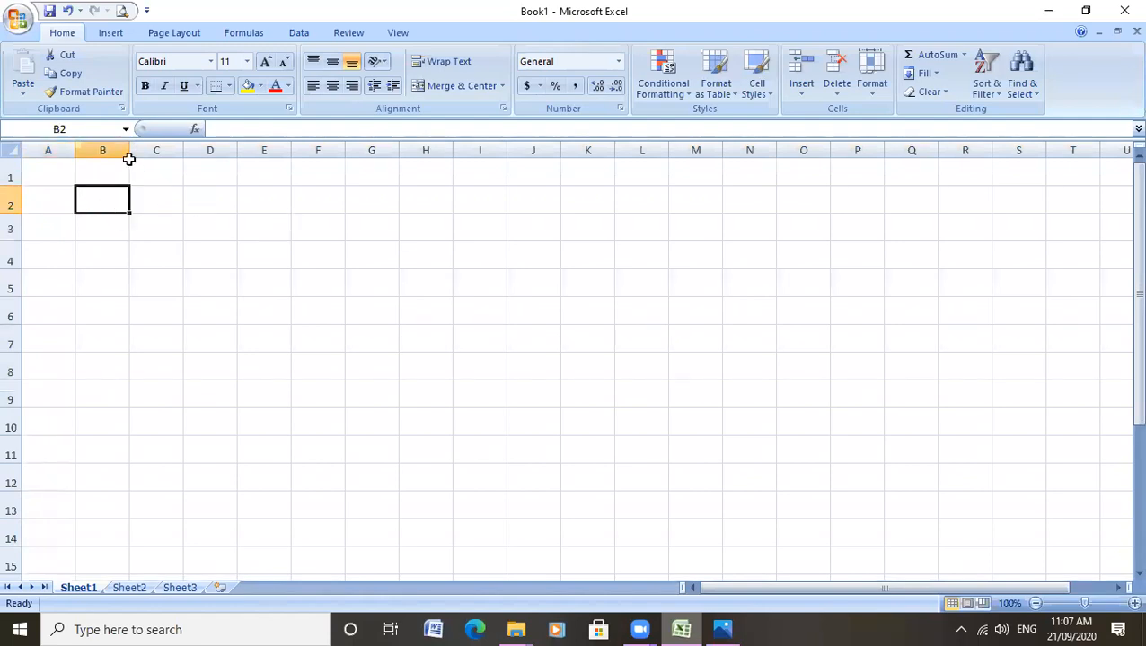
{"action": "type", "text": "10"}
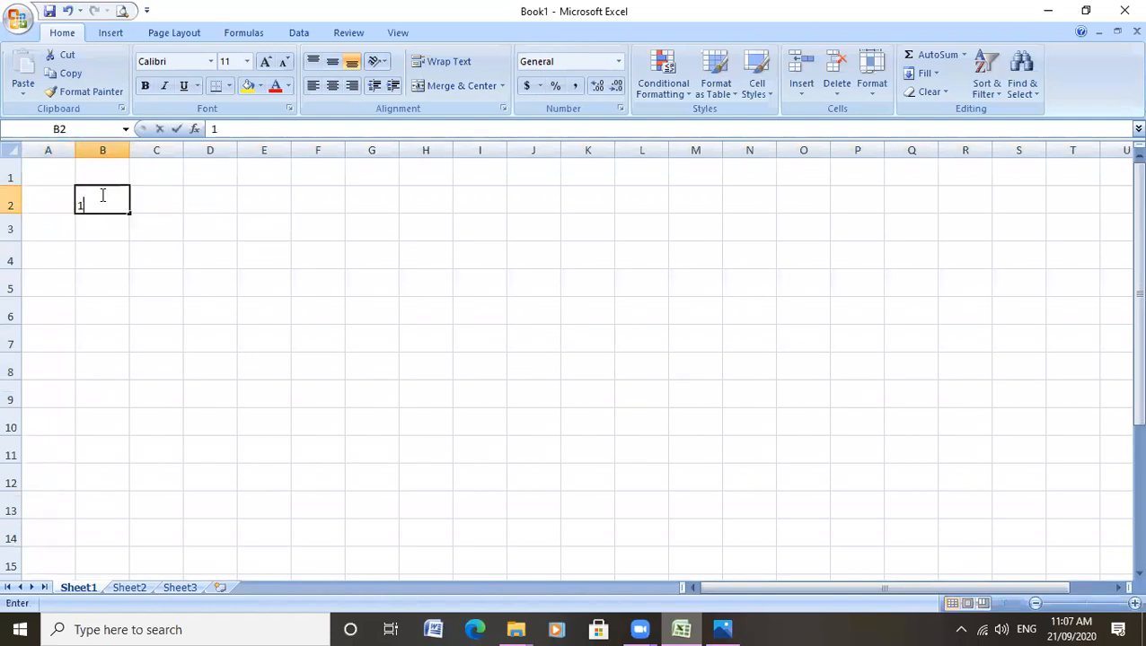
{"action": "key", "text": "Return"}
Step: Increase the font size of the number in cell B2 to 24
{"action": "left_click", "coordinate": [100, 194]}
{"action": "left_click", "coordinate": [266, 63]}
{"action": "left_click", "coordinate": [266, 63]}
{"action": "left_click", "coordinate": [265, 63]}
{"action": "left_click", "coordinate": [266, 63]}
{"action": "left_click", "coordinate": [266, 63]}
{"action": "left_click", "coordinate": [266, 63]}
{"action": "left_click", "coordinate": [266, 63]}
{"action": "left_click", "coordinate": [115, 234]}
{"action": "left_click", "coordinate": [102, 197]}
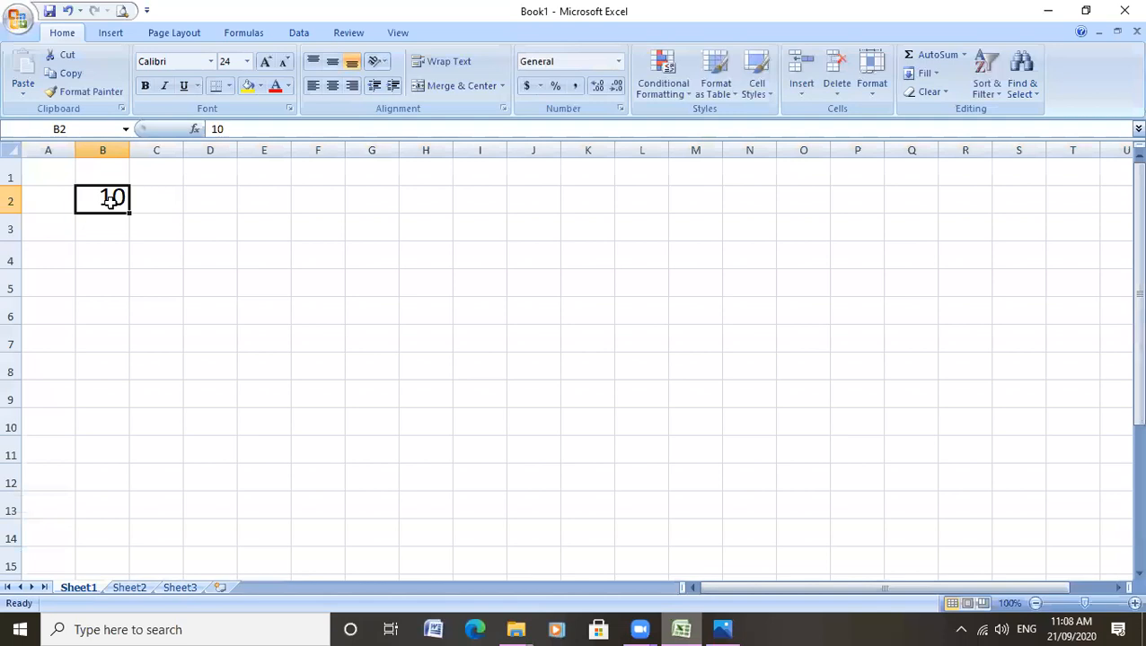
Step: Copy the formatting of cell B2 to the empty cells below it in column B
{"action": "left_click", "coordinate": [73, 91]}
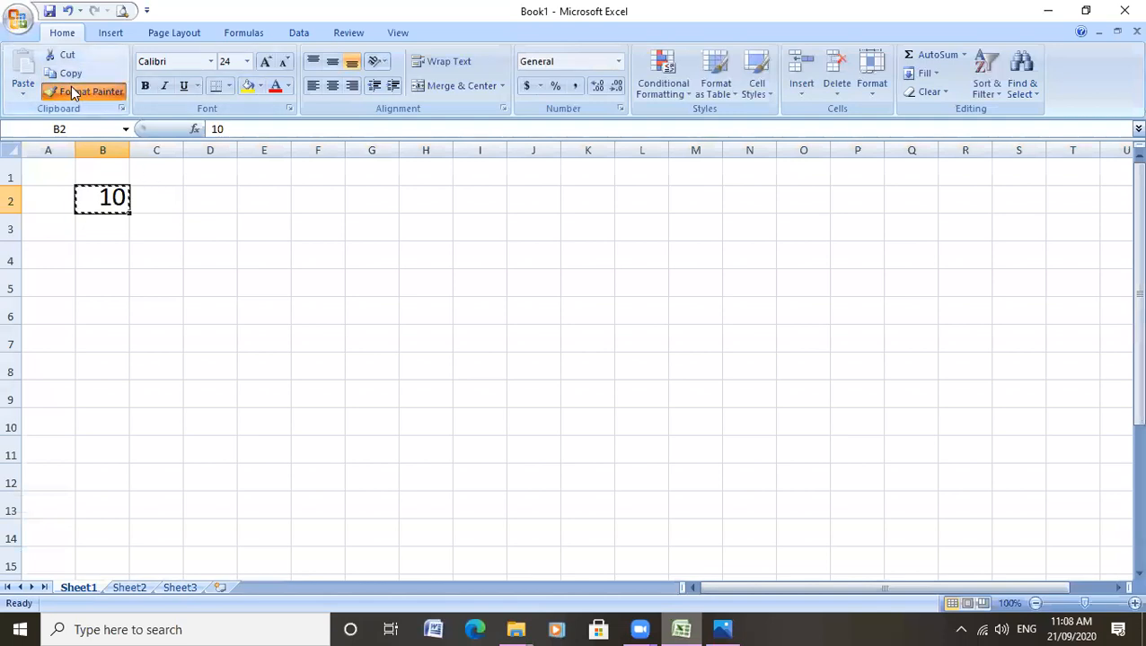
{"action": "left_click", "coordinate": [99, 231]}
{"action": "mouse_move", "coordinate": [103, 230]}
{"action": "left_mouse_down"}
{"action": "mouse_move", "coordinate": [97, 452]}
{"action": "mouse_move", "coordinate": [98, 227]}
{"action": "left_mouse_up"}
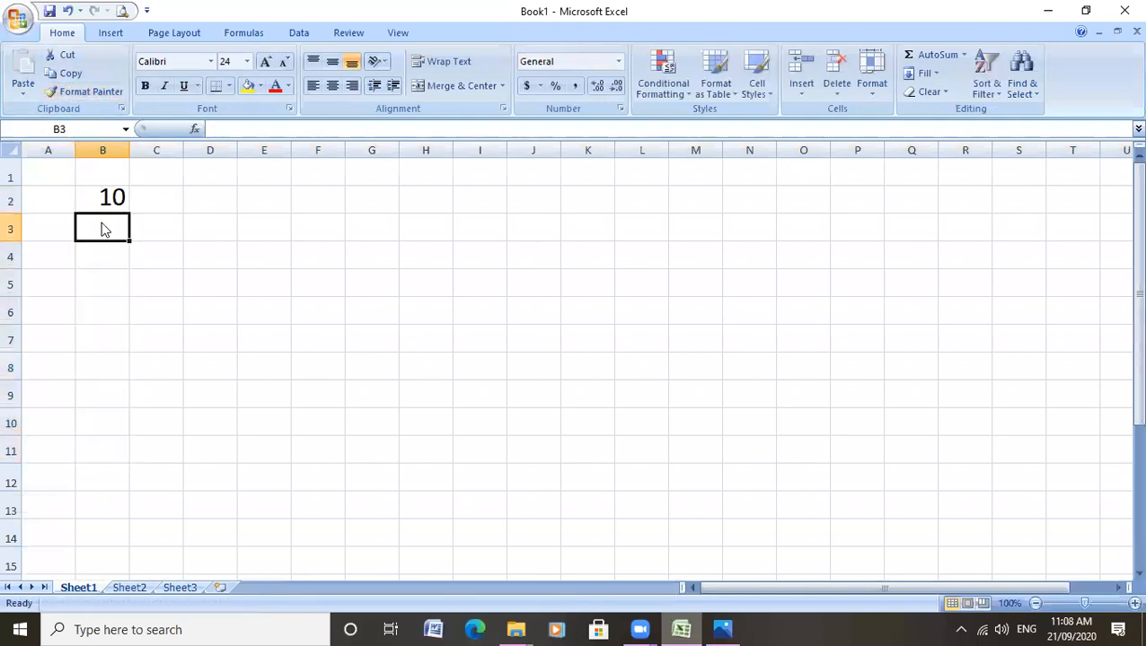
Step: Enter the numbers 25, 15, 60 and 85 in cells B3 to B6
{"action": "type", "text": "25"}
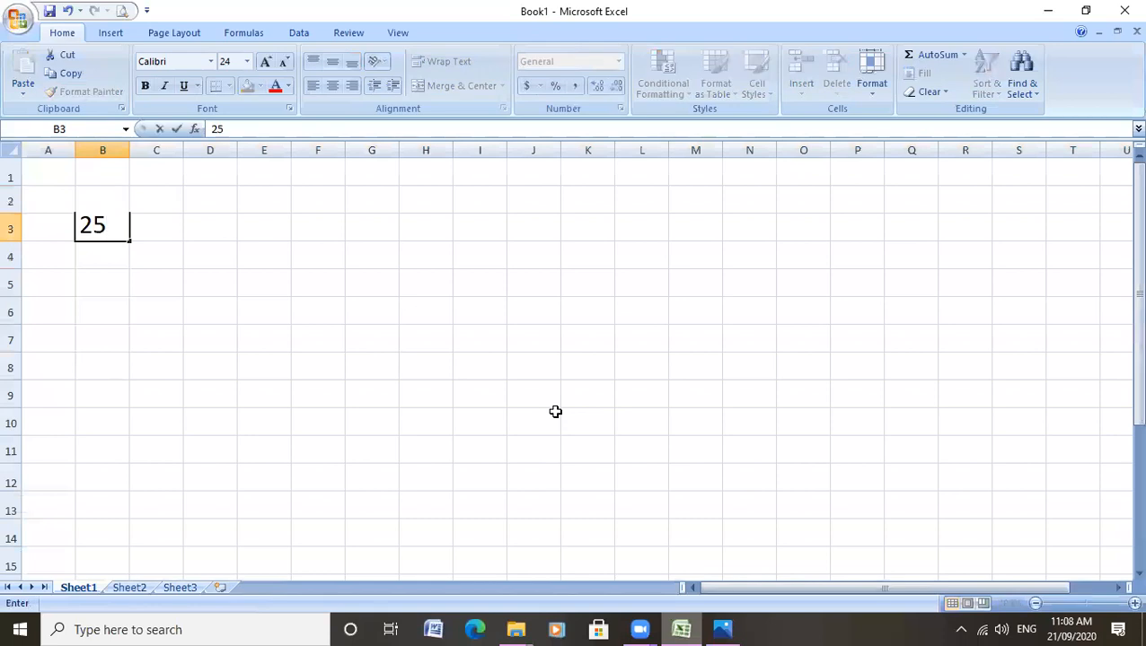
{"action": "key", "text": "Return"}
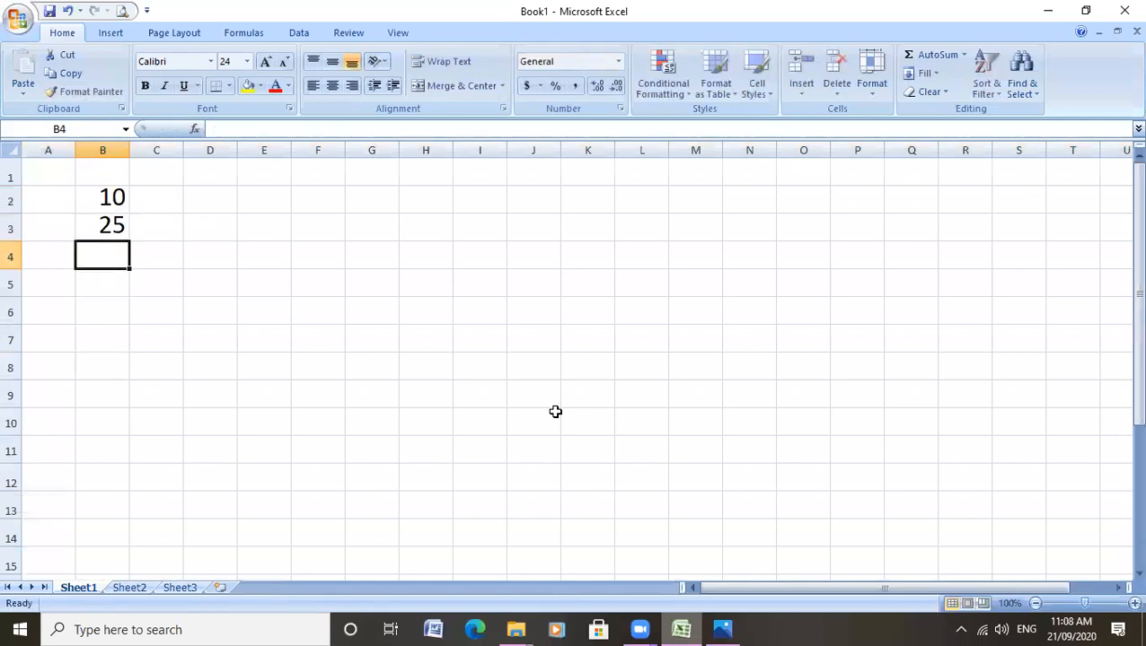
{"action": "type", "text": "15"}
{"action": "key", "text": "Left"}
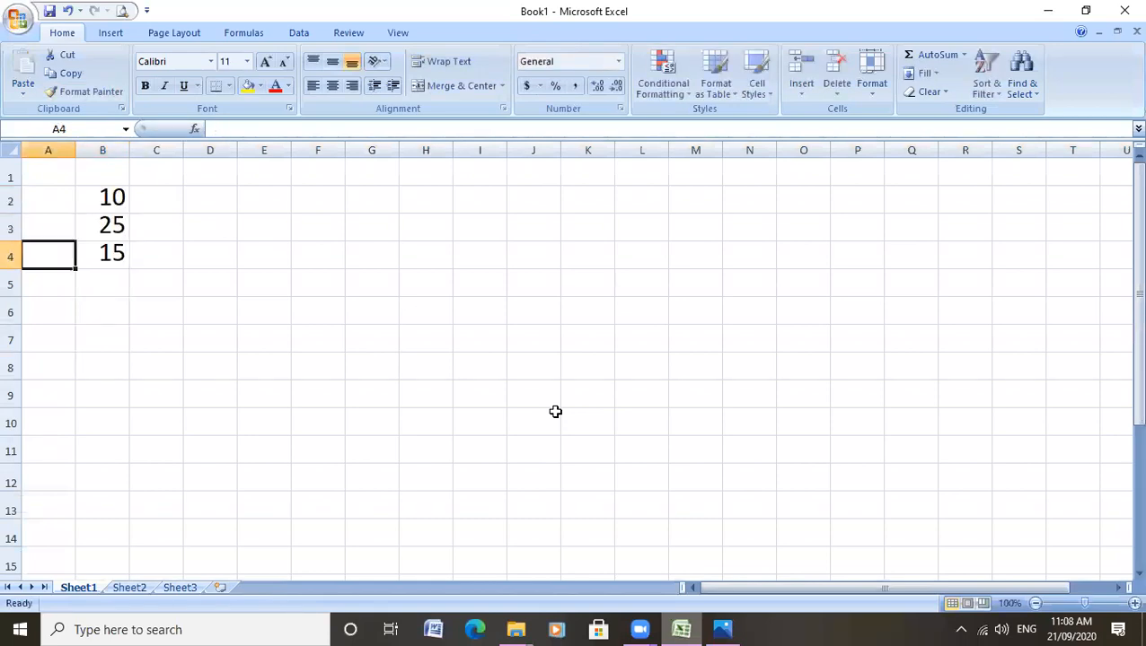
{"action": "key", "text": "Down"}
{"action": "key", "text": "Right"}
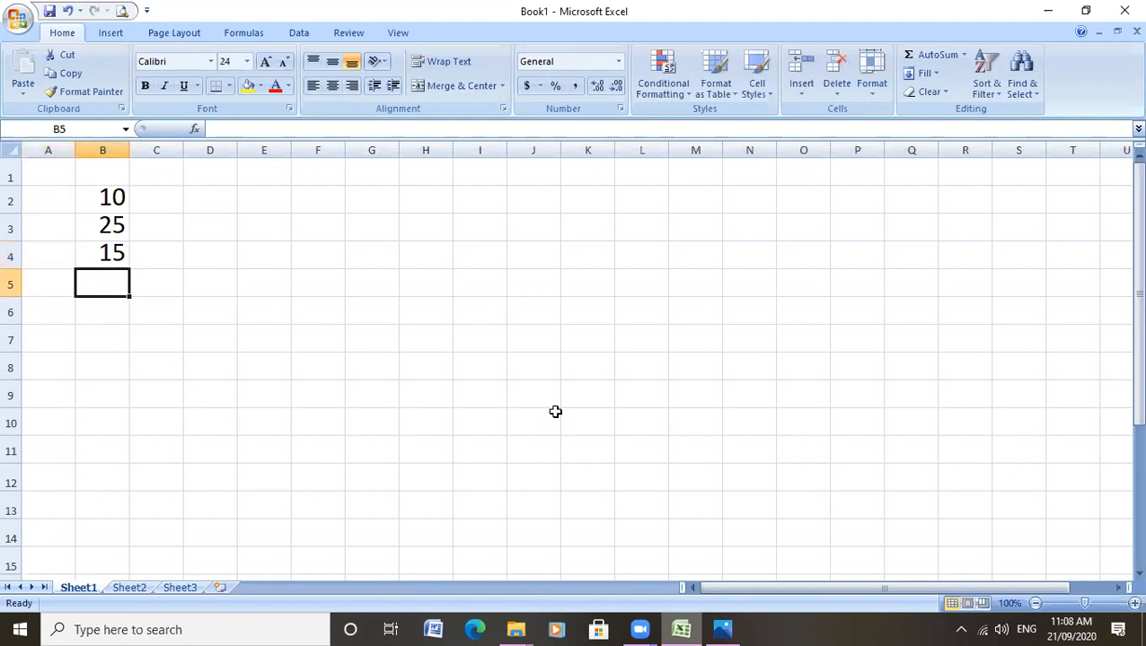
{"action": "type", "text": "60"}
{"action": "key", "text": "Return"}
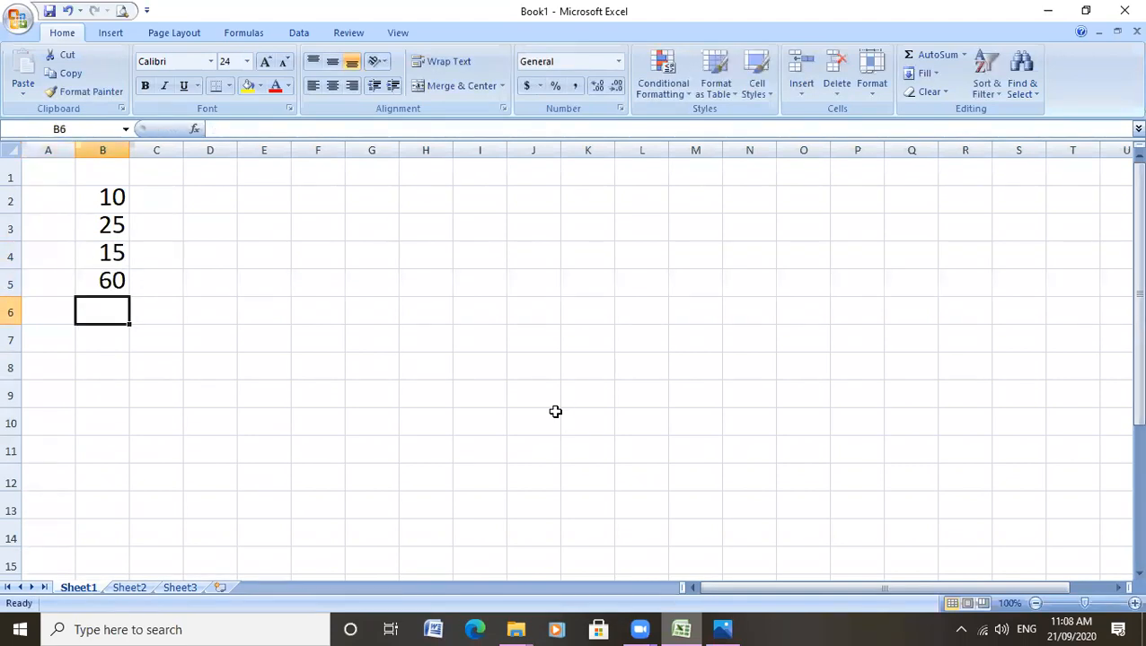
{"action": "type", "text": "85"}
{"action": "key", "text": "Return"}
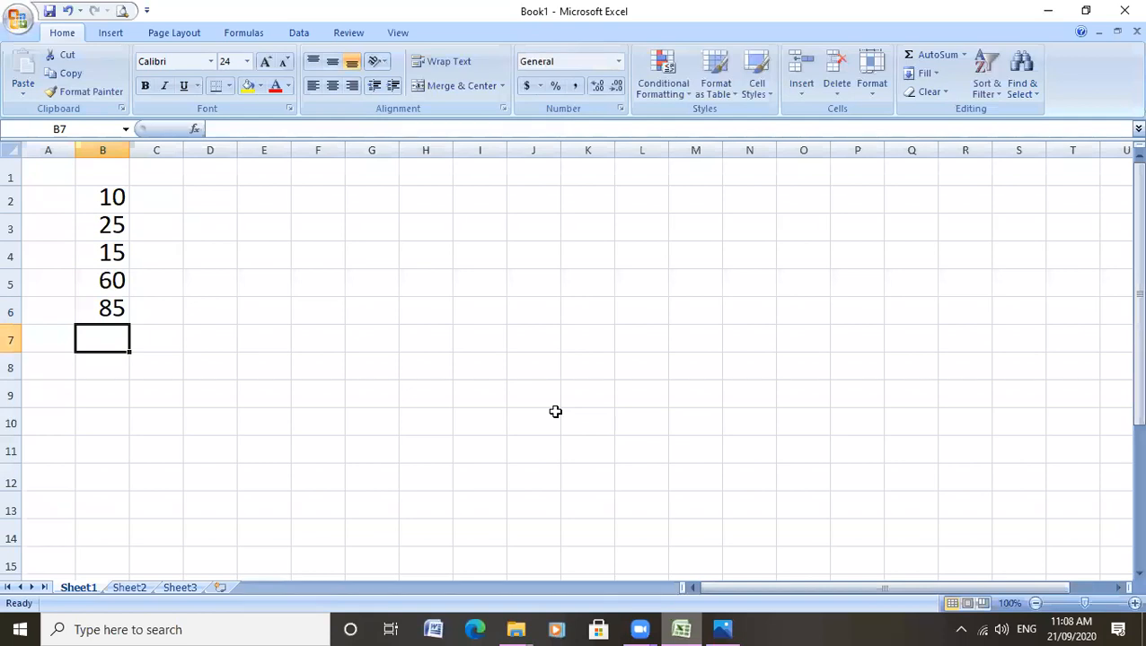
Step: Replace the numbers in cells B3 to B6 with 20, 30, 40 and 50
{"action": "left_click", "coordinate": [120, 229]}
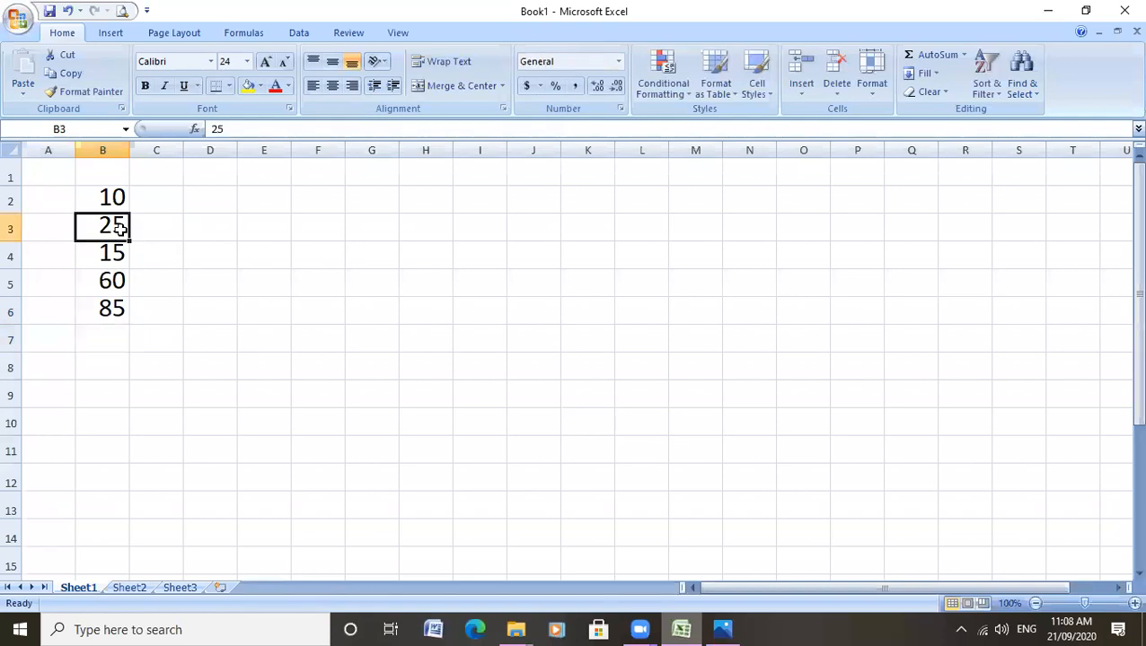
{"action": "type", "text": "20"}
{"action": "key", "text": "Return"}
{"action": "type", "text": "30"}
{"action": "key", "text": "Return"}
{"action": "type", "text": "40"}
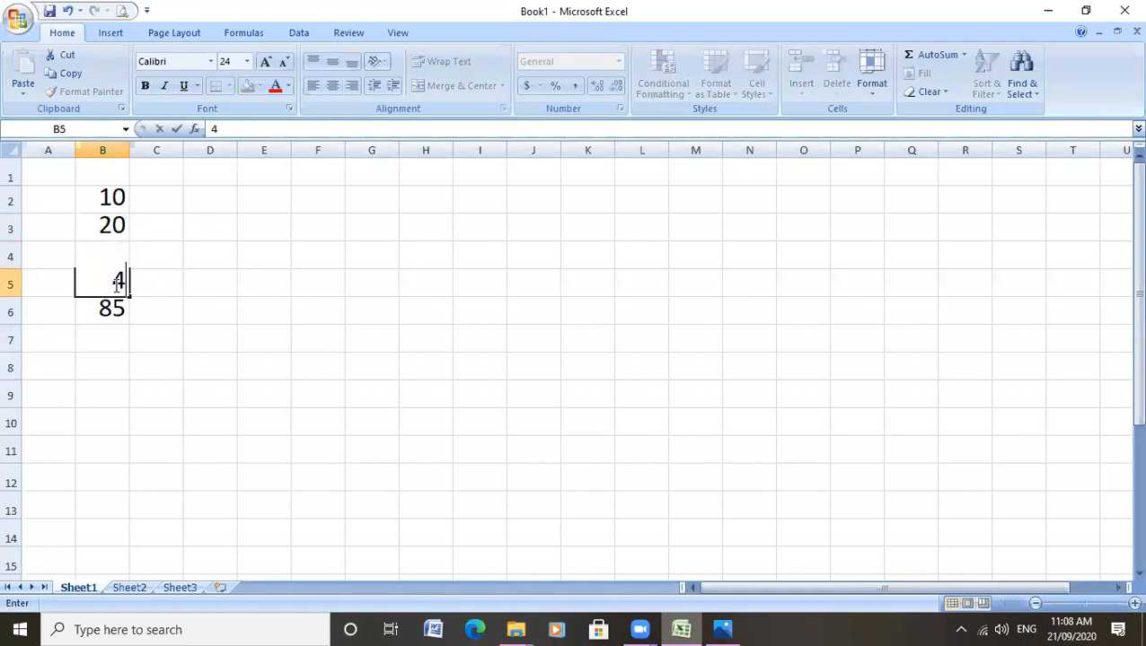
{"action": "key", "text": "Return"}
{"action": "type", "text": "50"}
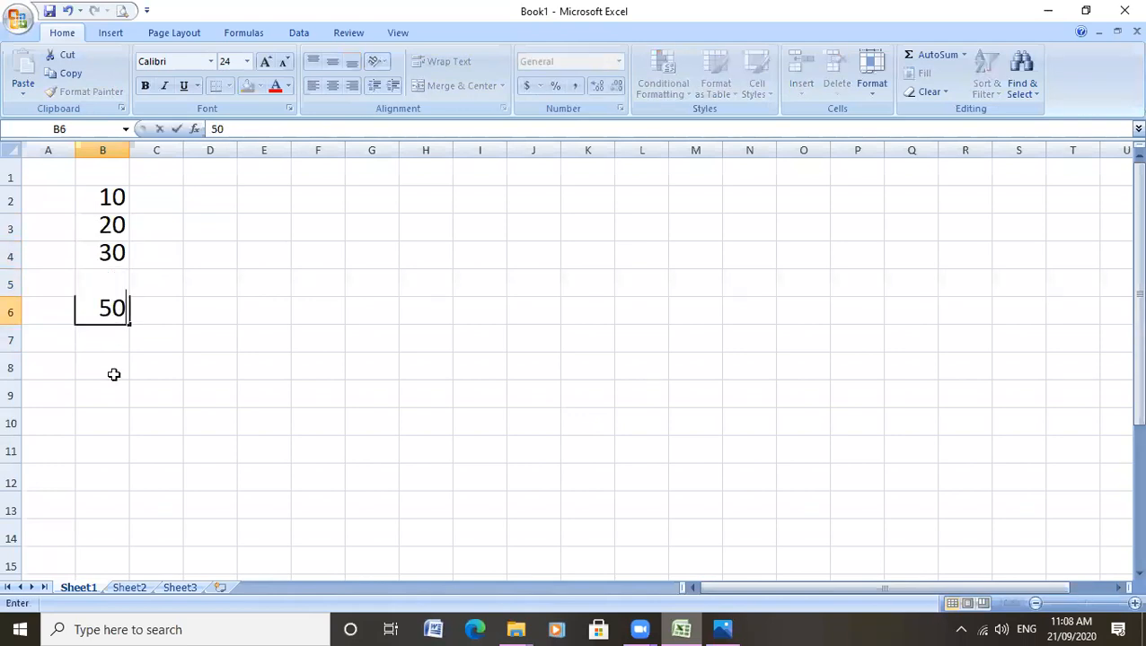
{"action": "left_click", "coordinate": [115, 375]}
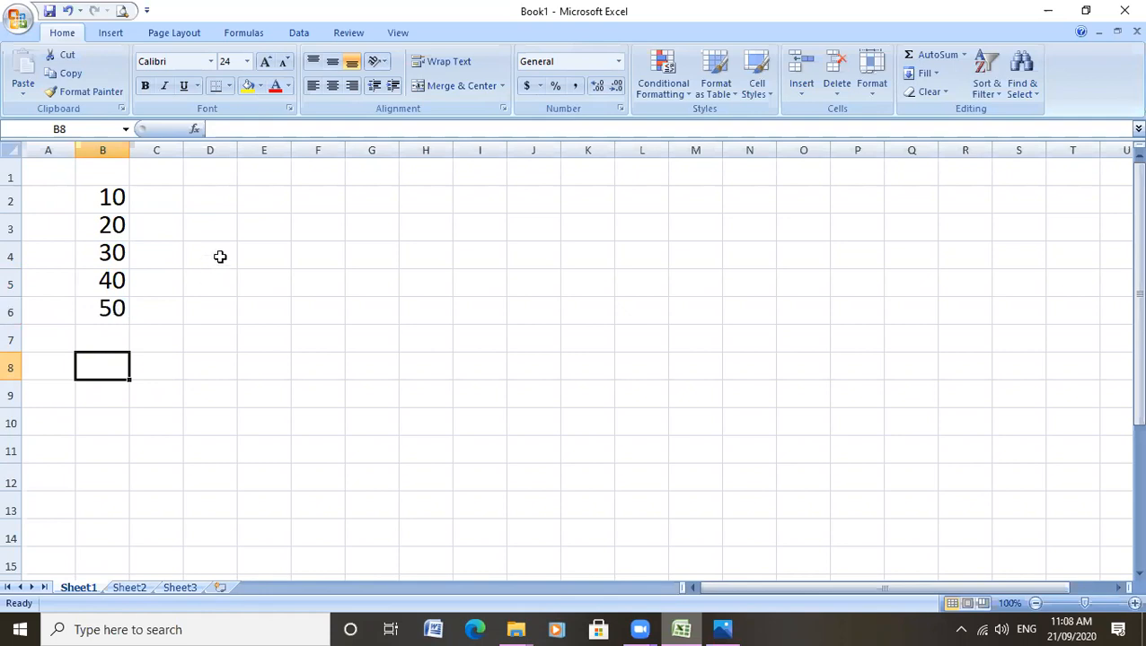
Step: Enter the headings Sum, Avg, count, Max and Min in cells D1 to H1
{"action": "left_click", "coordinate": [212, 193]}
{"action": "left_click", "coordinate": [210, 171]}
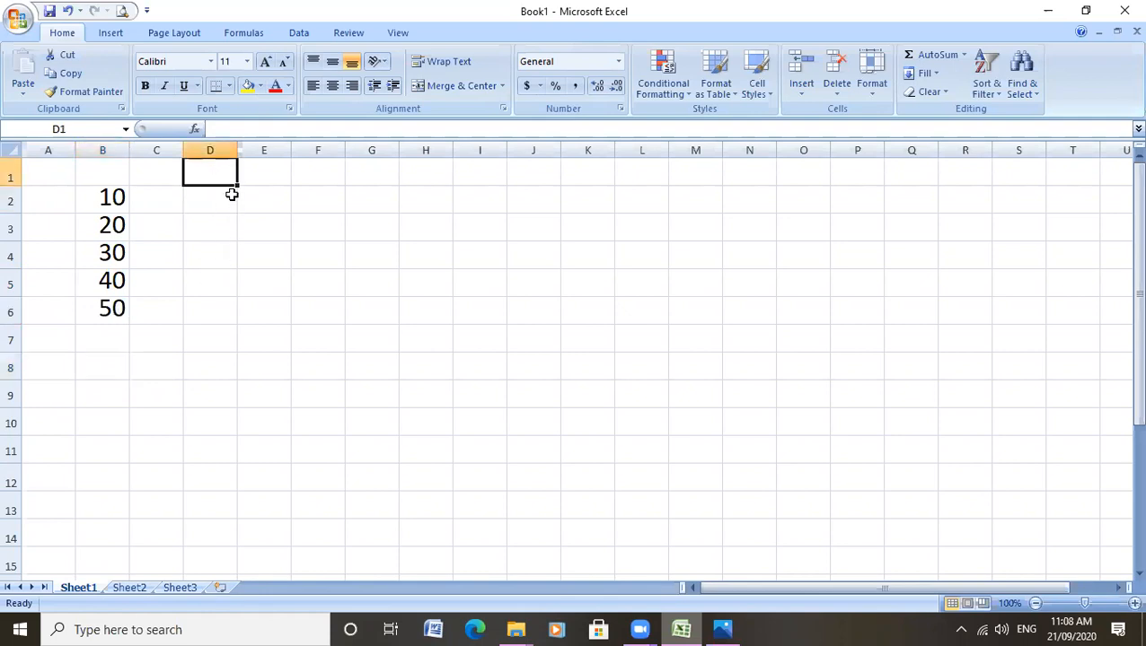
{"action": "type", "text": "Sum"}
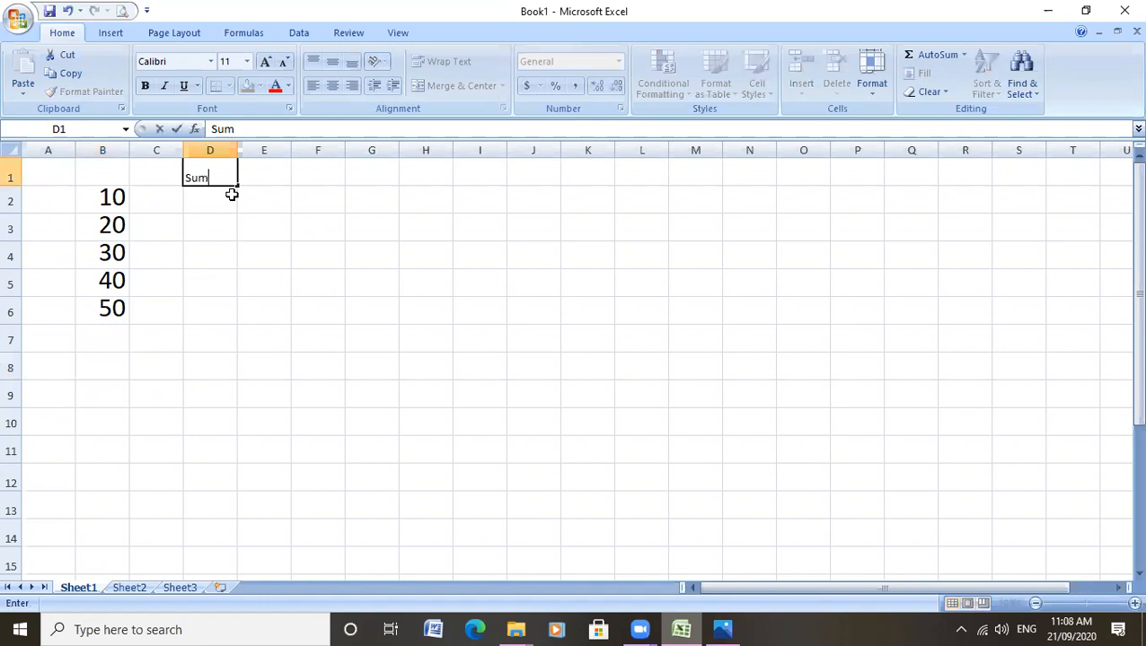
{"action": "key", "text": "Tab"}
{"action": "type", "text": "Avg"}
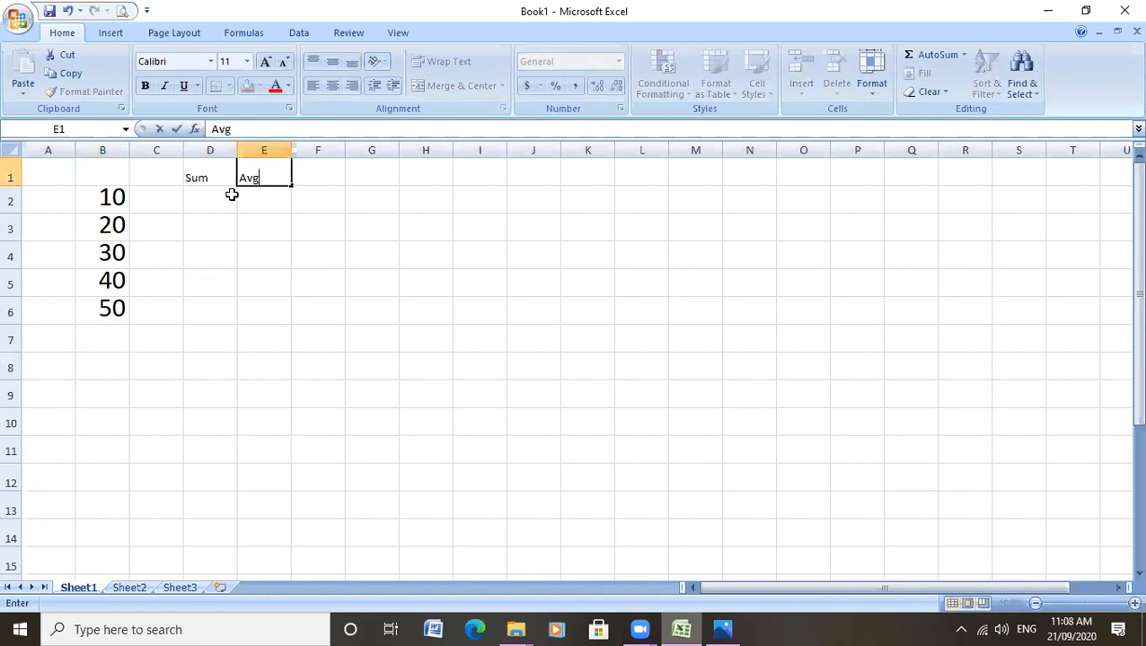
{"action": "key", "text": "Tab"}
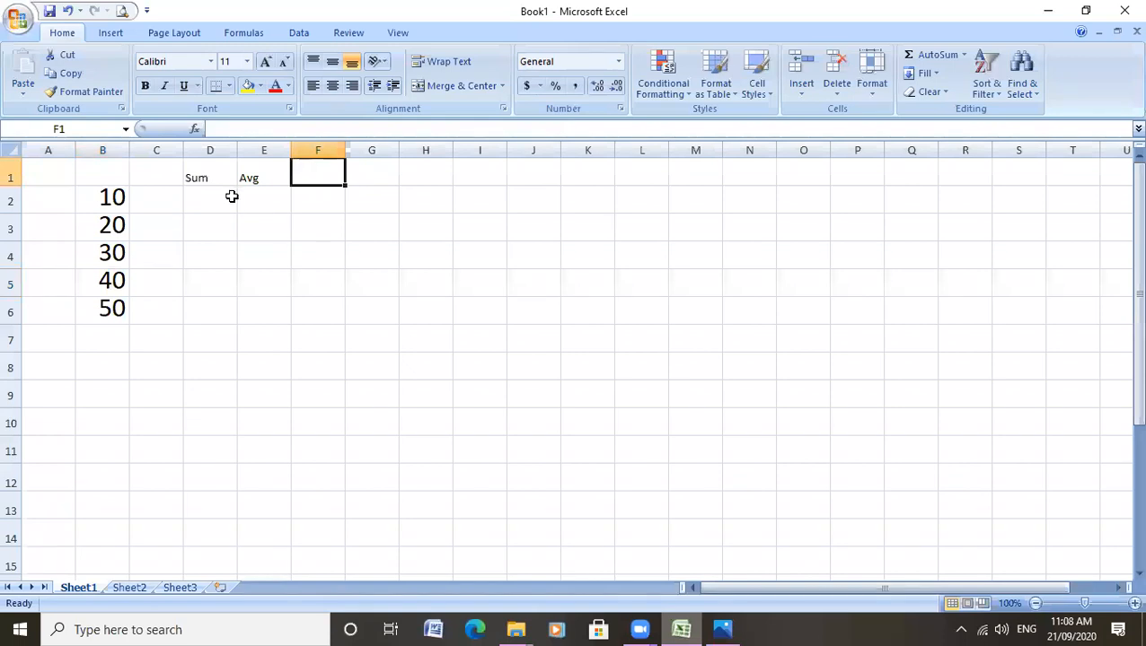
{"action": "type", "text": "count"}
{"action": "key", "text": "Tab"}
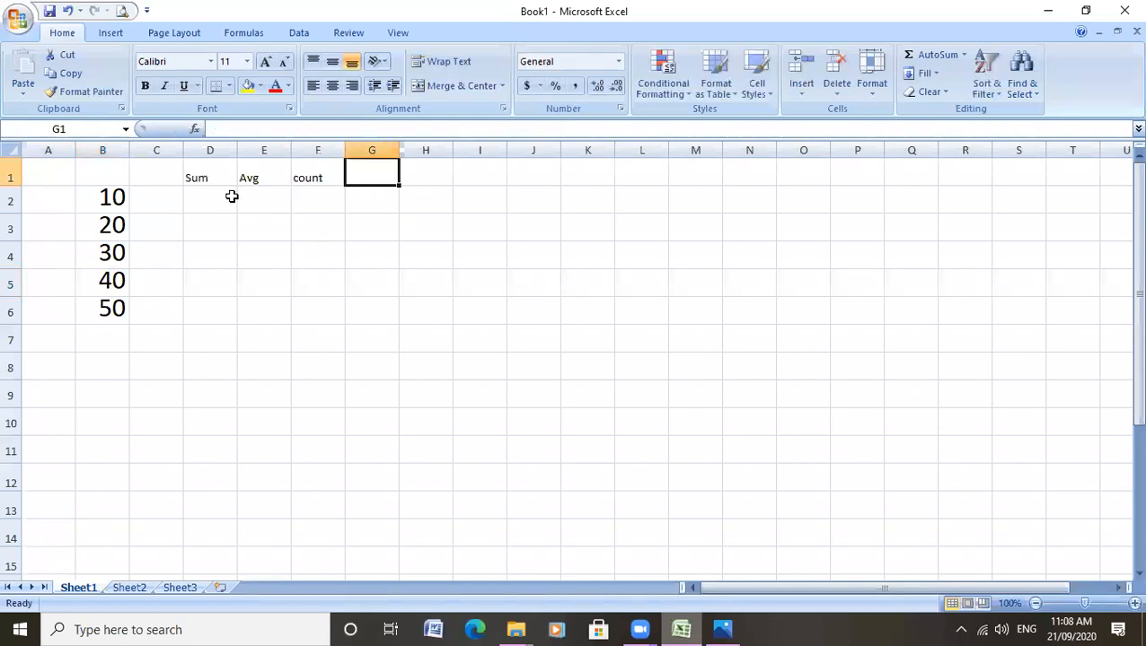
{"action": "type", "text": "Max"}
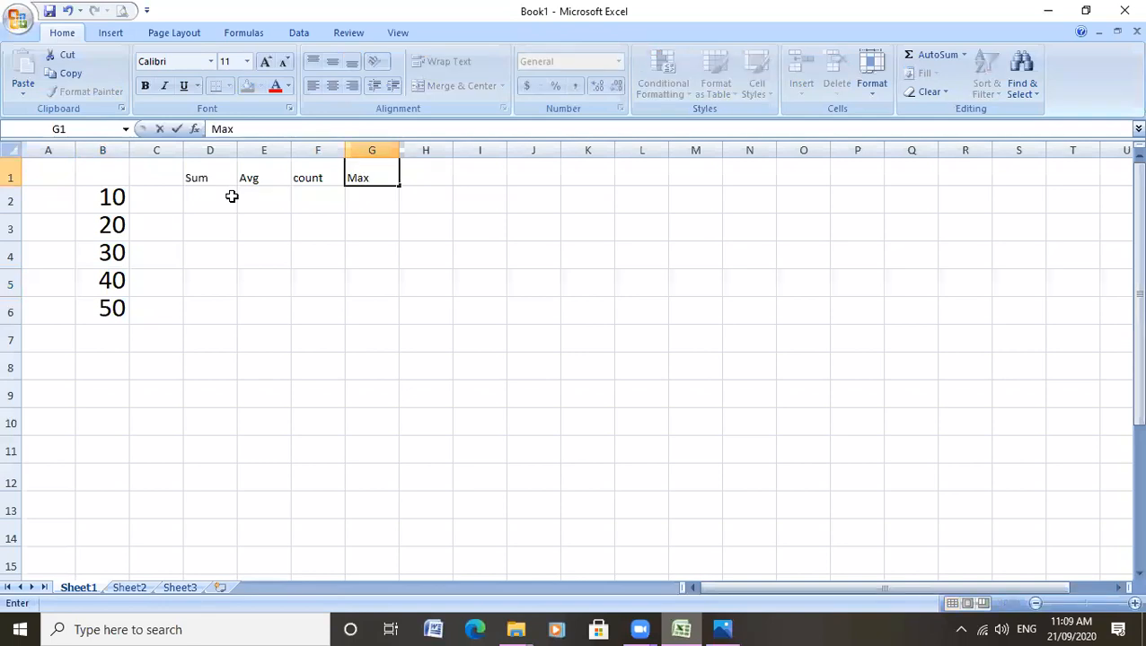
{"action": "key", "text": "Tab"}
{"action": "type", "text": "M"}
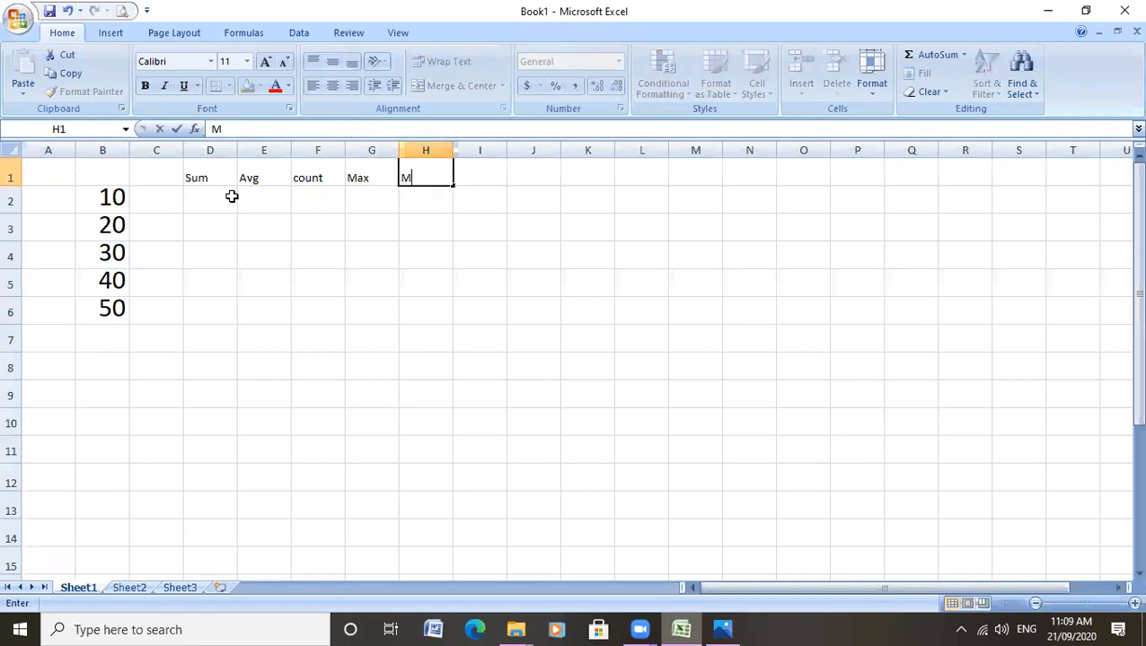
{"action": "type", "text": "in"}
{"action": "left_click", "coordinate": [231, 197]}
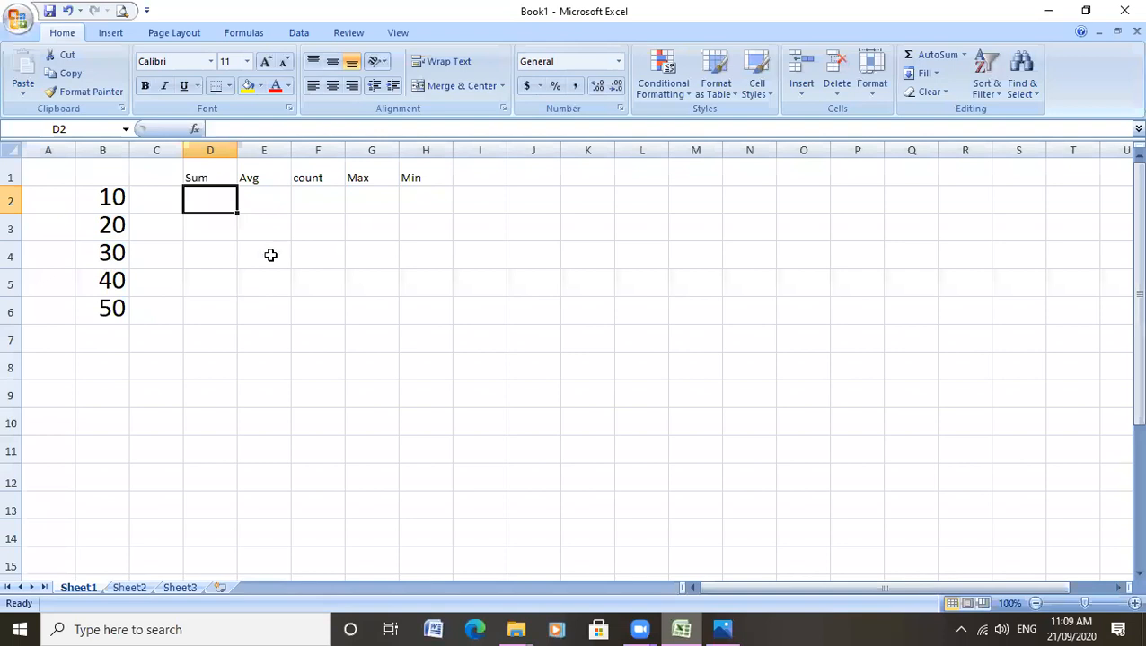
Step: Increase the font size of the headings in D1:H1 to 18 and widen the Avg, count and Min columns
{"action": "left_click_drag", "start_coordinate": [197, 173], "coordinate": [446, 169]}
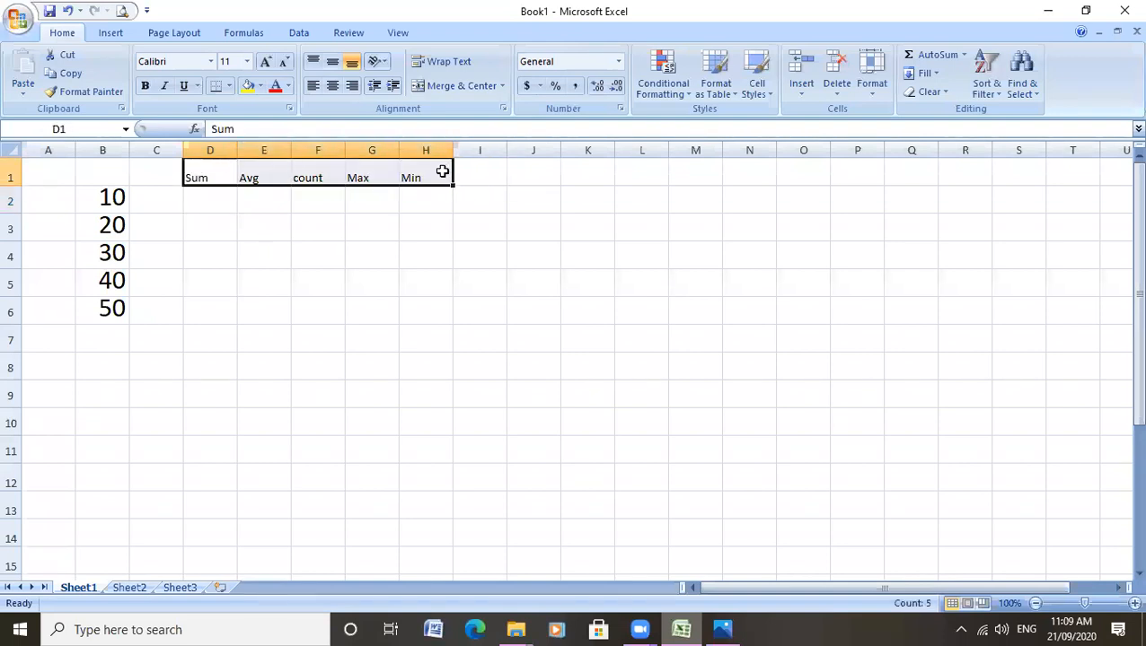
{"action": "left_click", "coordinate": [266, 61]}
{"action": "left_click", "coordinate": [266, 62]}
{"action": "left_click", "coordinate": [267, 62]}
{"action": "left_click", "coordinate": [267, 62]}
{"action": "left_click_drag", "start_coordinate": [344, 150], "coordinate": [301, 148]}
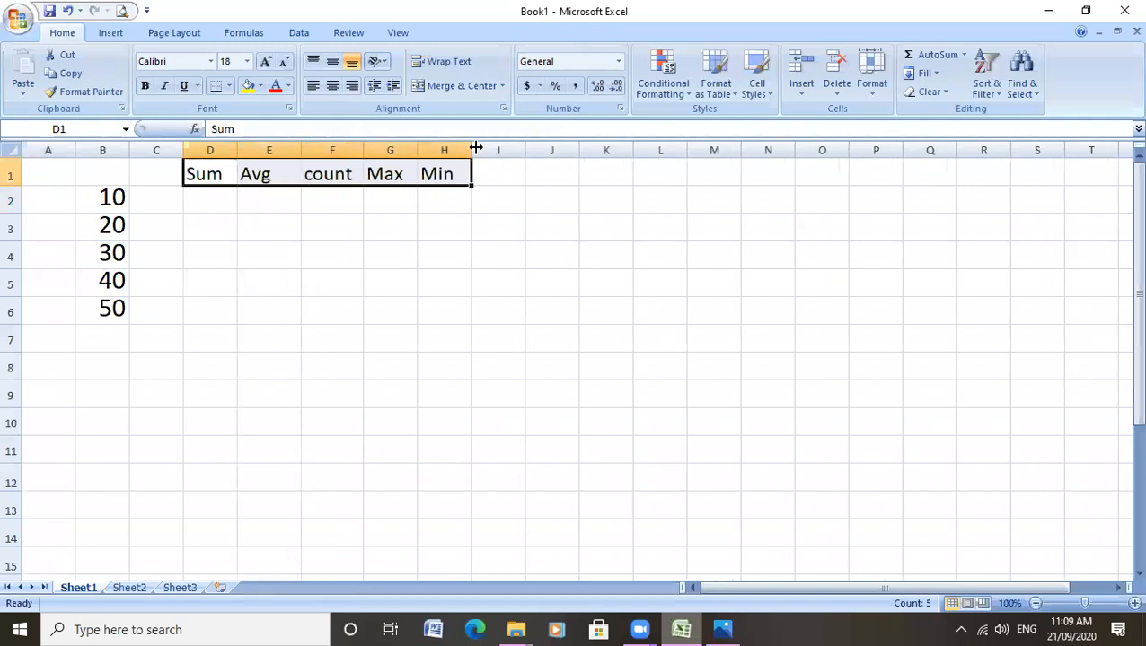
{"action": "left_click_drag", "start_coordinate": [473, 150], "coordinate": [483, 149]}
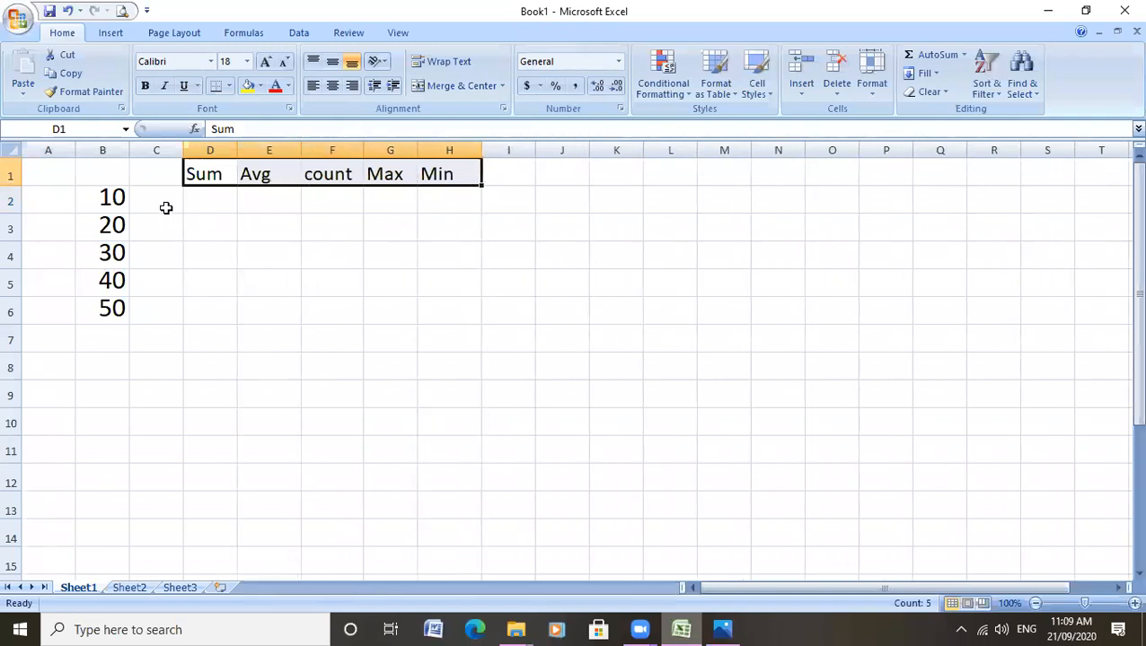
{"action": "left_click", "coordinate": [203, 205]}
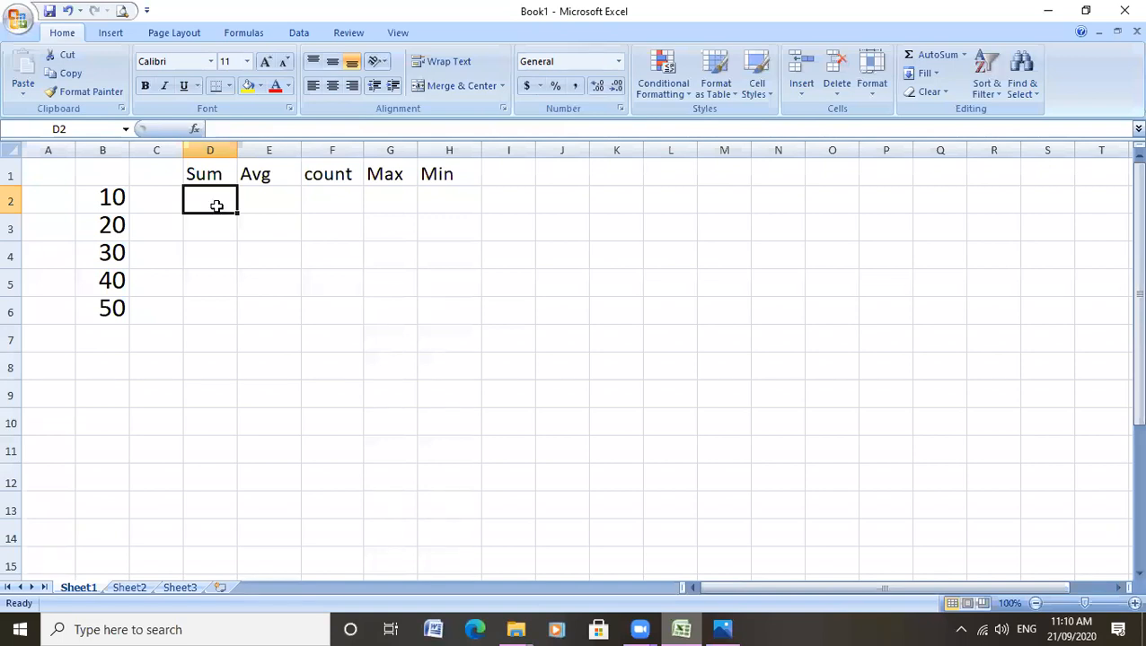
{"action": "type", "text": "="}
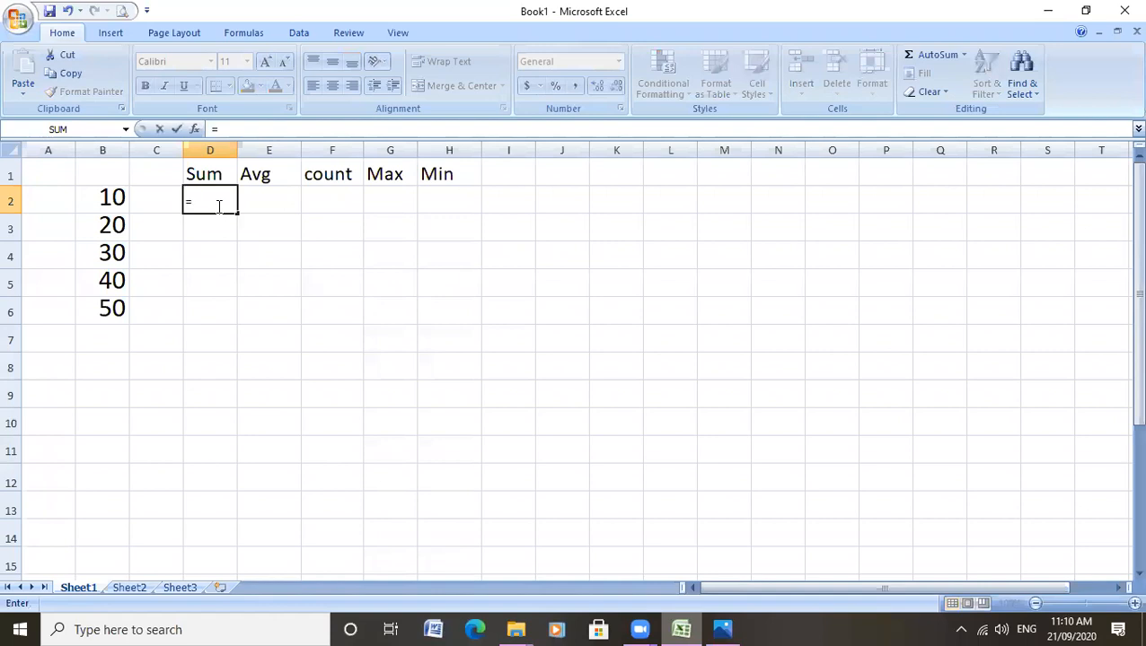
{"action": "type", "text": "sum"}
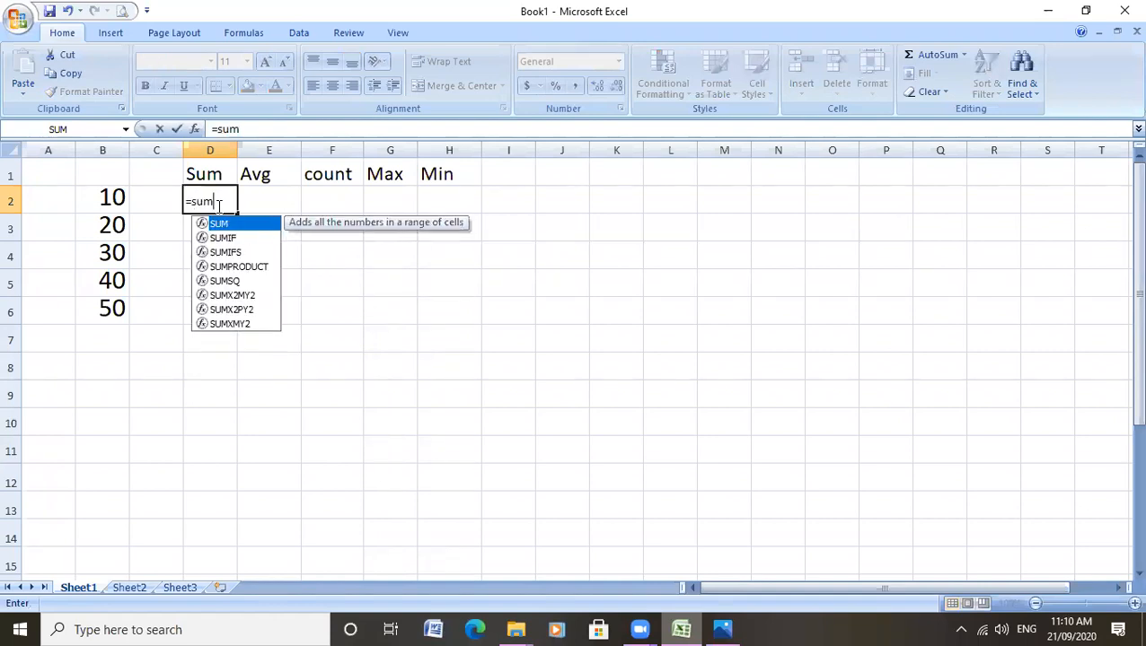
{"action": "left_click_drag", "start_coordinate": [213, 201], "coordinate": [176, 207]}
{"action": "key", "text": "BackSpace"}
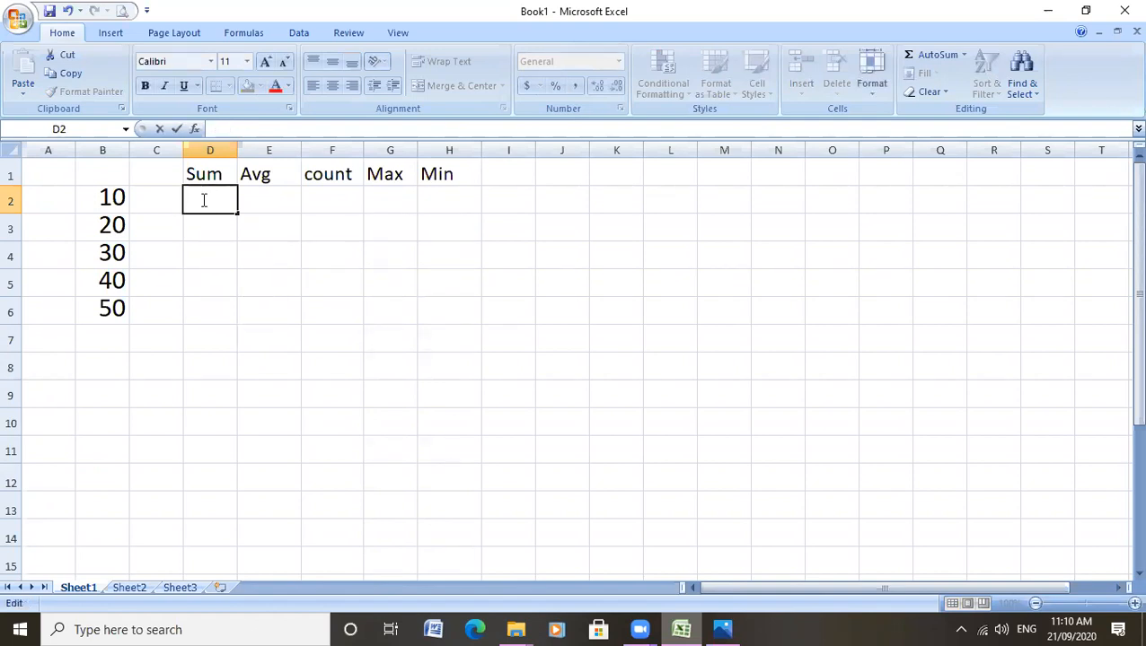
Step: Increase the font size of the empty cells D2 to H2 below the headings to 20
{"action": "left_click_drag", "start_coordinate": [205, 214], "coordinate": [445, 194]}
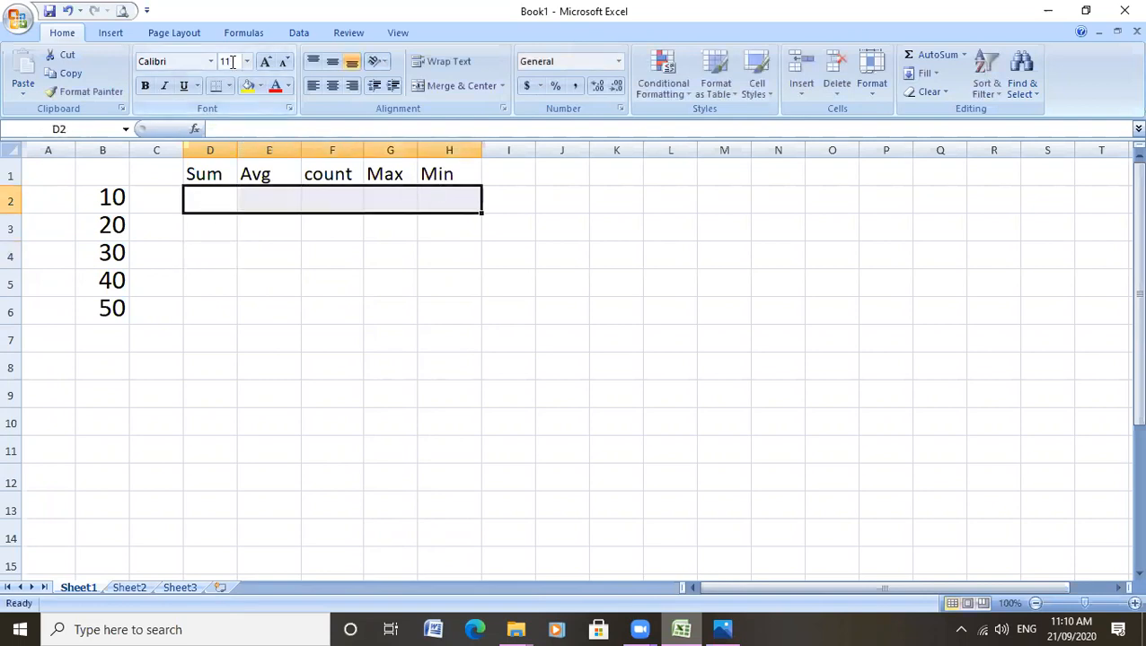
{"action": "left_click", "coordinate": [266, 63]}
{"action": "left_click", "coordinate": [266, 63]}
{"action": "left_click", "coordinate": [266, 62]}
{"action": "left_click", "coordinate": [266, 62]}
{"action": "left_click", "coordinate": [266, 62]}
Step: Enter the formula =sum(b2:b6) in cell D2 under the Sum heading
{"action": "left_click", "coordinate": [220, 191]}
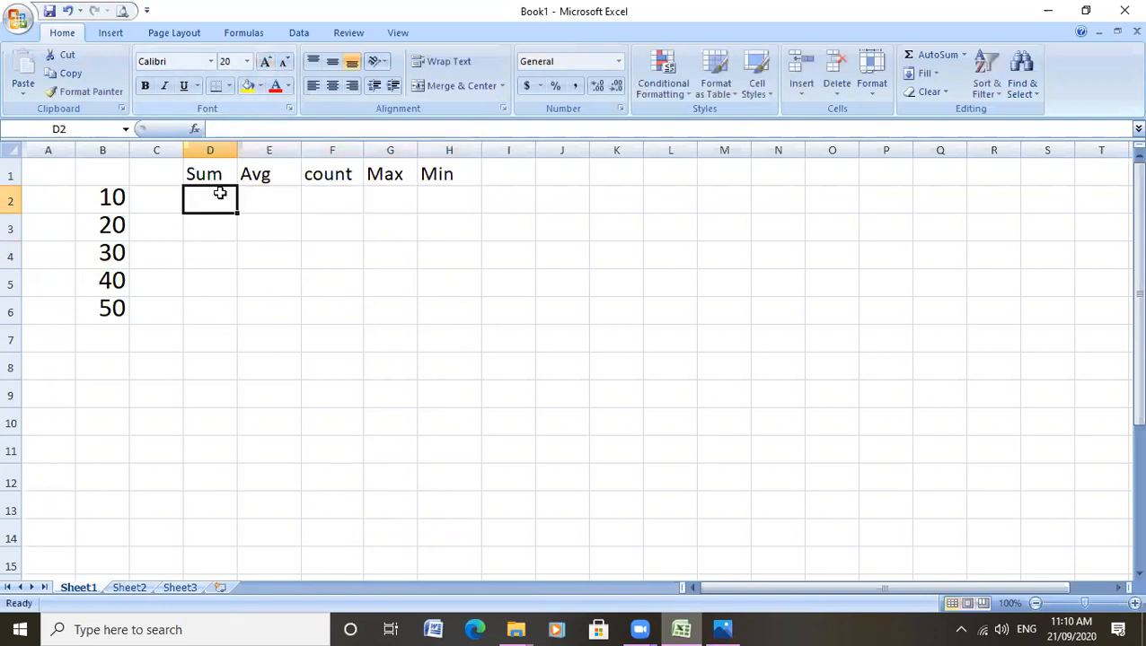
{"action": "type", "text": "="}
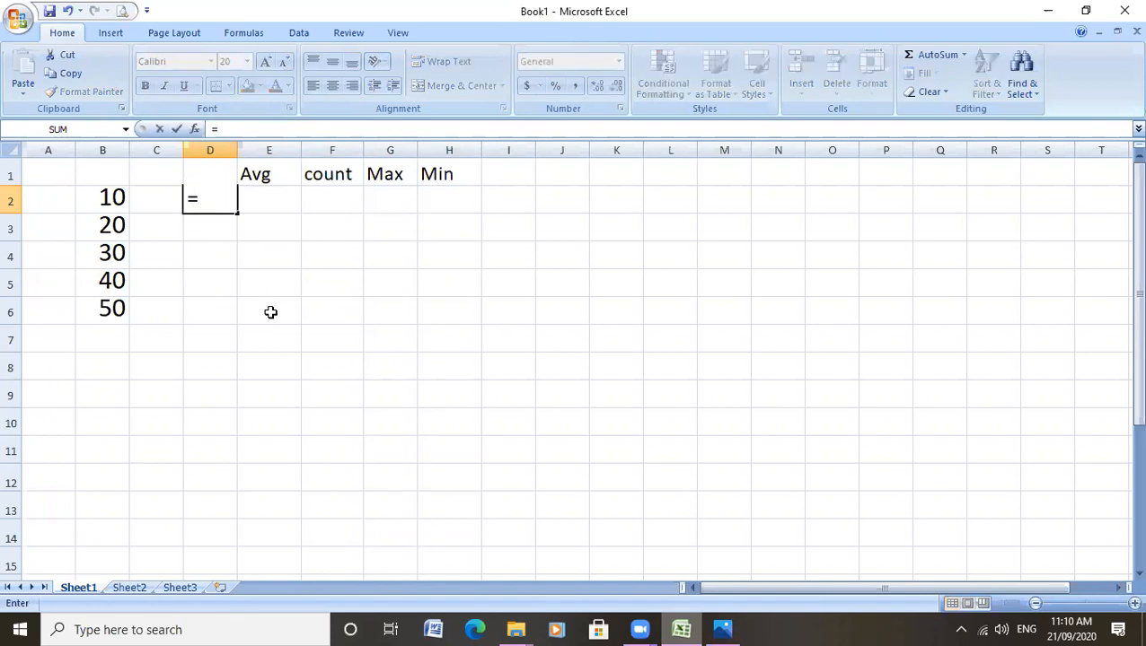
{"action": "type", "text": "sum"}
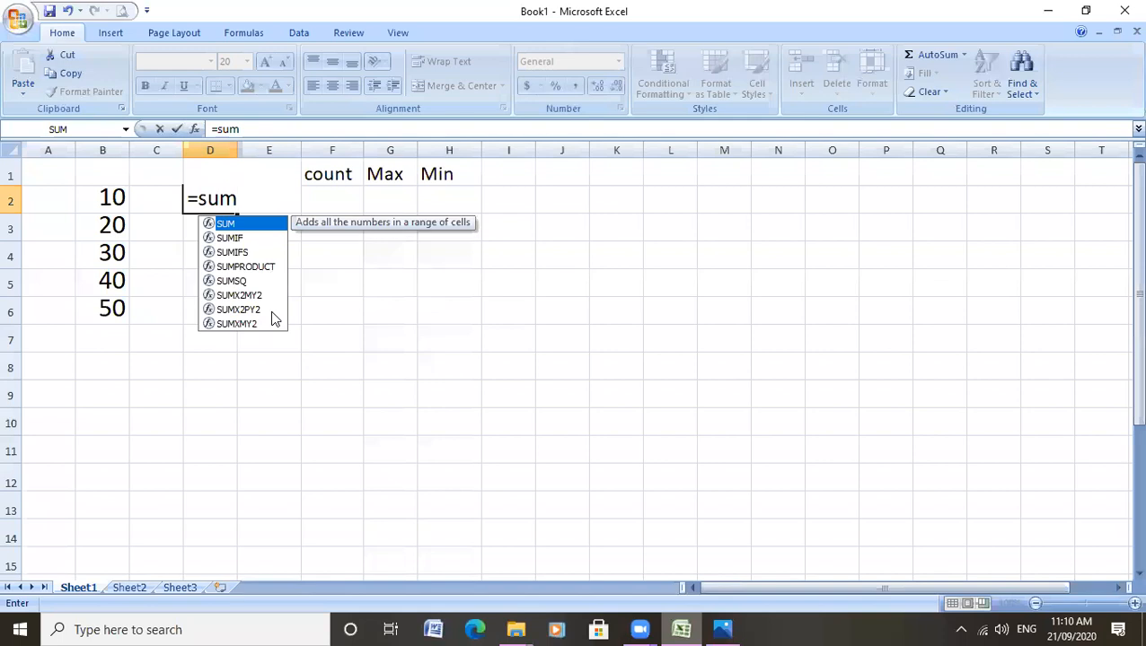
{"action": "type", "text": "("}
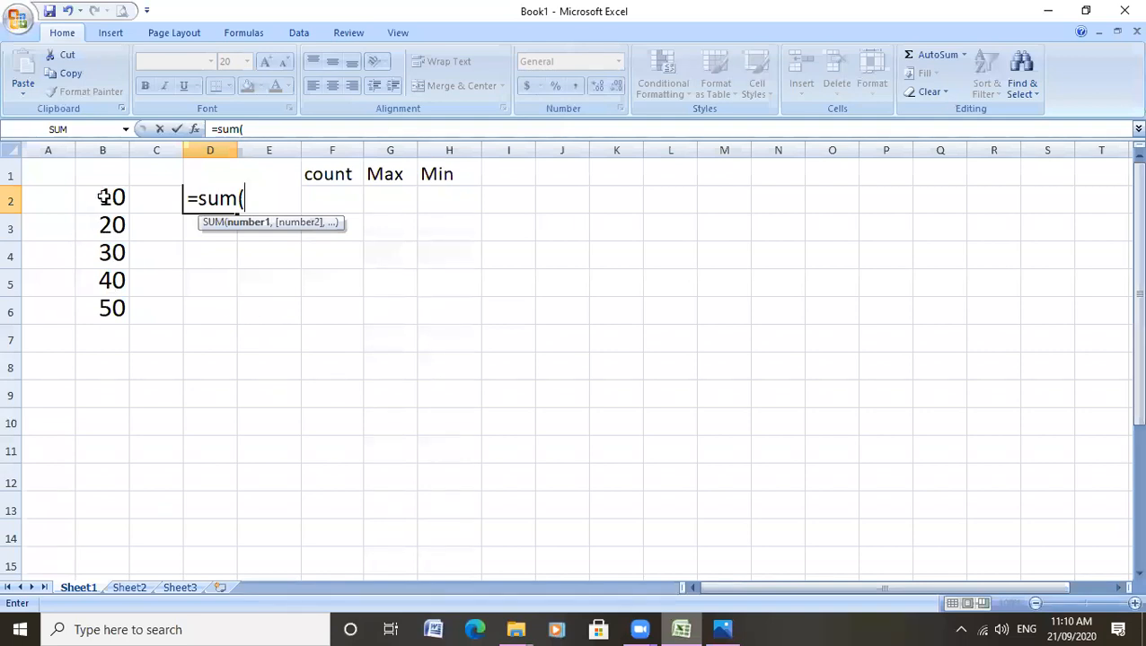
{"action": "type", "text": "10"}
{"action": "key", "text": "BackSpace"}
{"action": "key", "text": "BackSpace"}
{"action": "type", "text": "b2"}
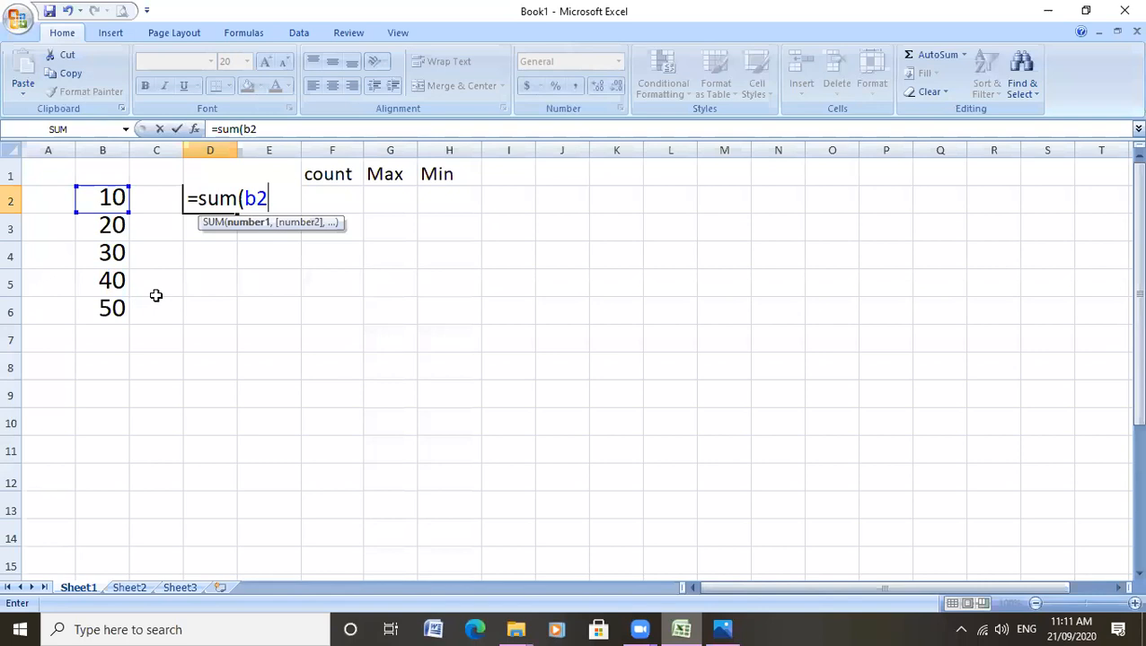
{"action": "type", "text": ":"}
{"action": "type", "text": "b6"}
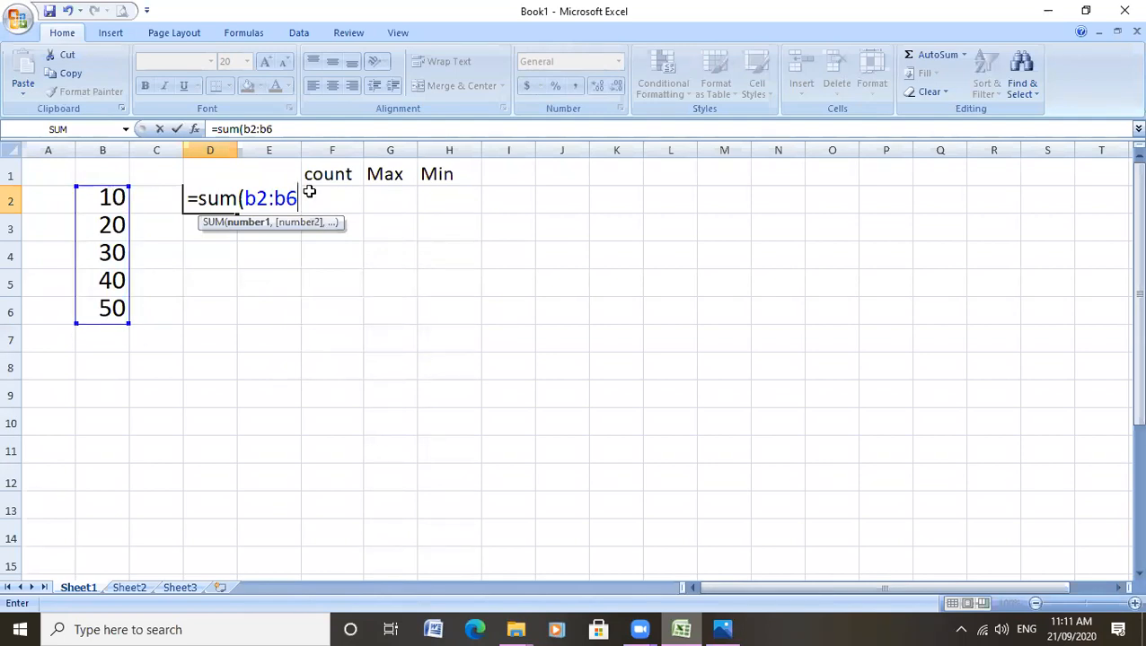
{"action": "type", "text": ")"}
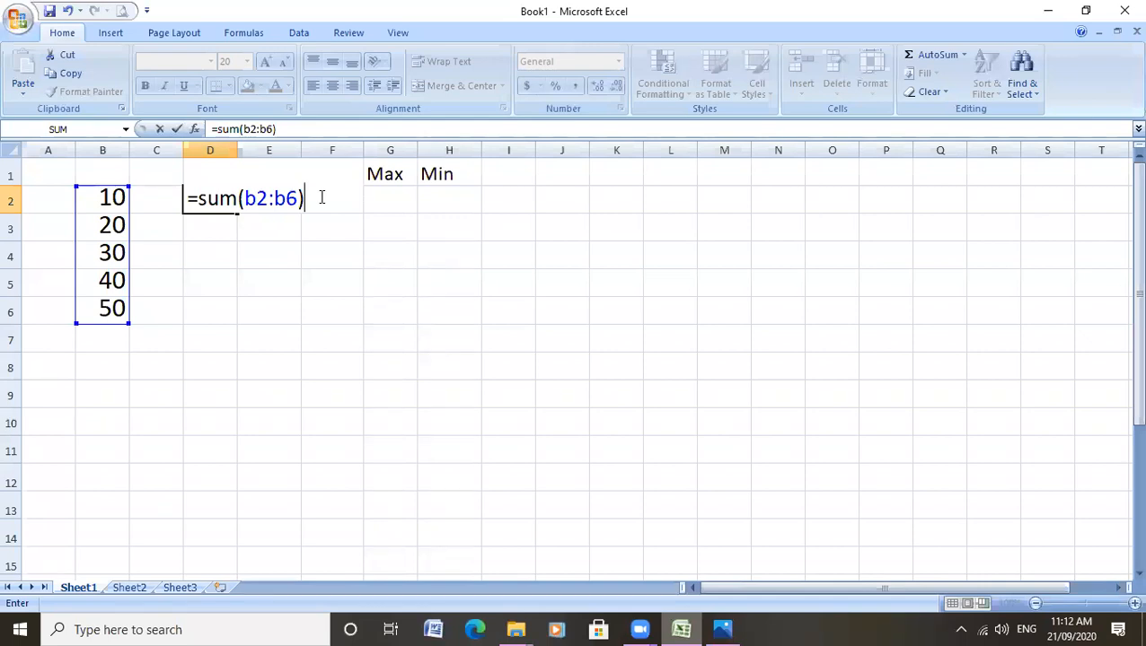
{"action": "key", "text": "Return"}
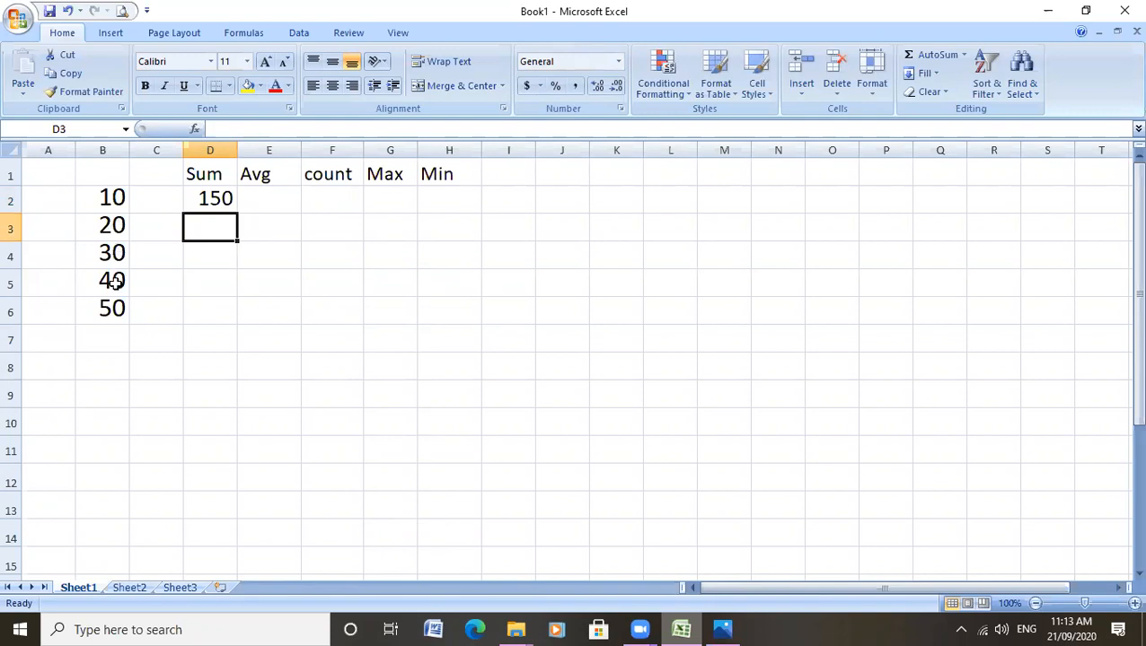
Step: Inspect the formula behind the Sum result in D2 and compare it with the plain numbers in B2 and B3
{"action": "left_click", "coordinate": [216, 200]}
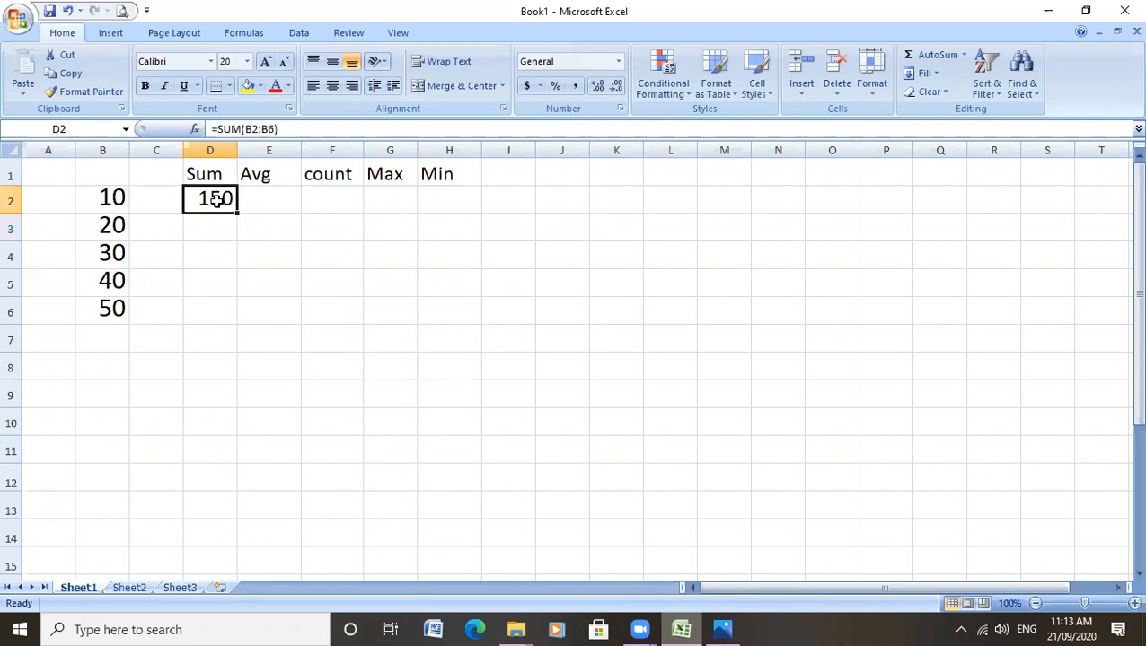
{"action": "left_click_drag", "start_coordinate": [291, 130], "coordinate": [209, 130]}
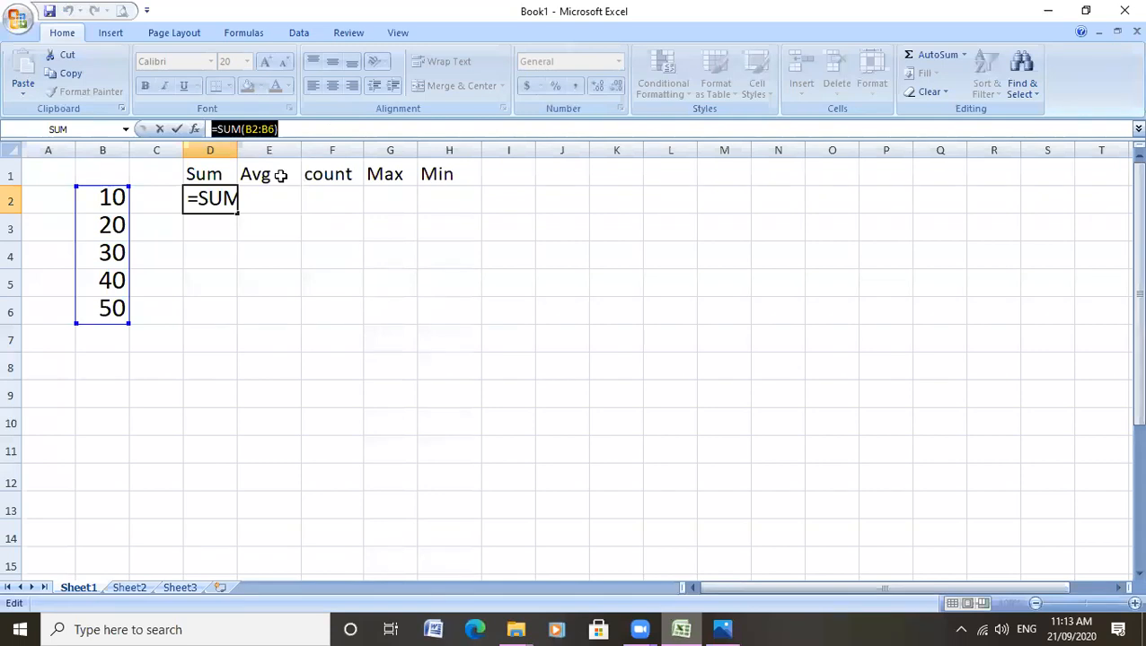
{"action": "left_click", "coordinate": [103, 202]}
{"action": "key", "text": "Escape"}
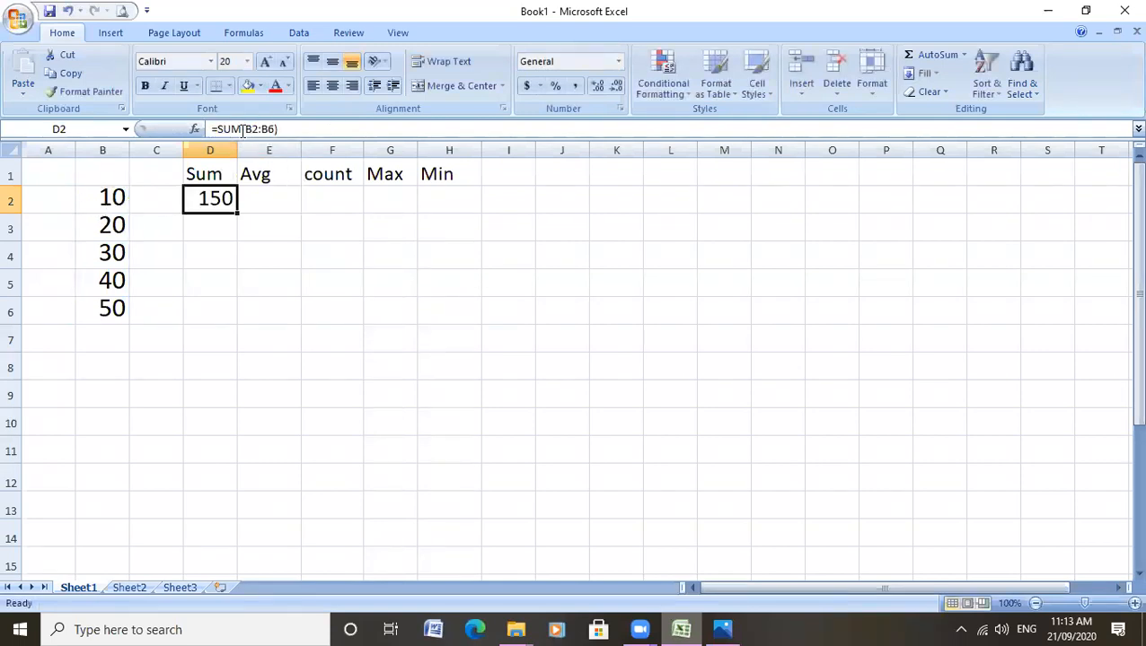
{"action": "left_click", "coordinate": [109, 198]}
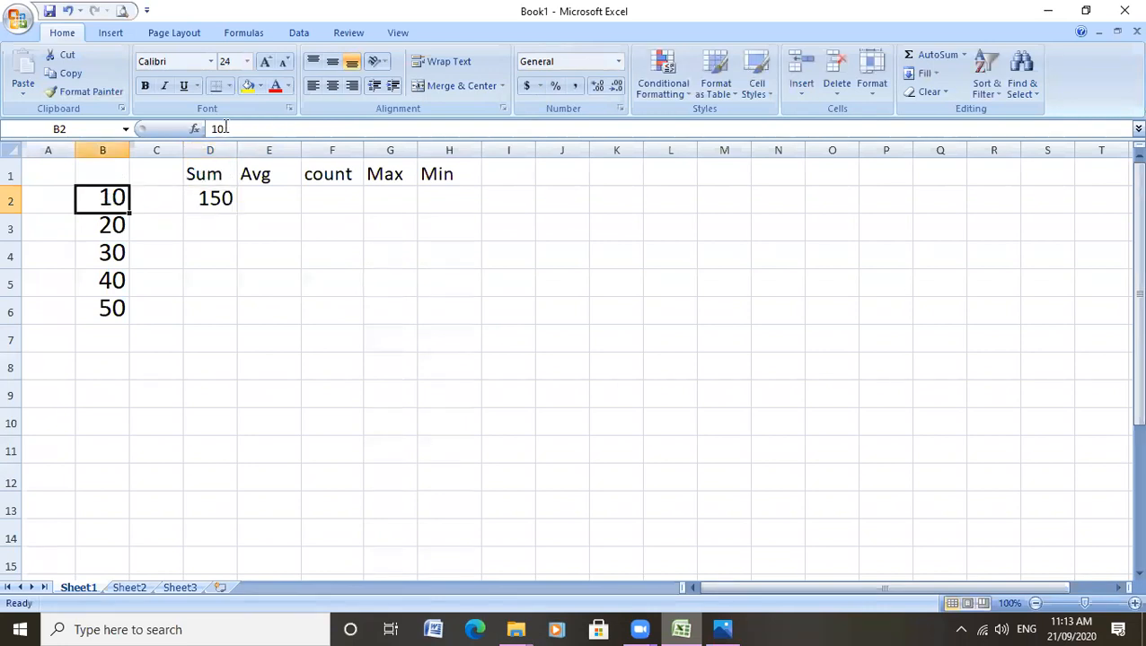
{"action": "left_click", "coordinate": [107, 232]}
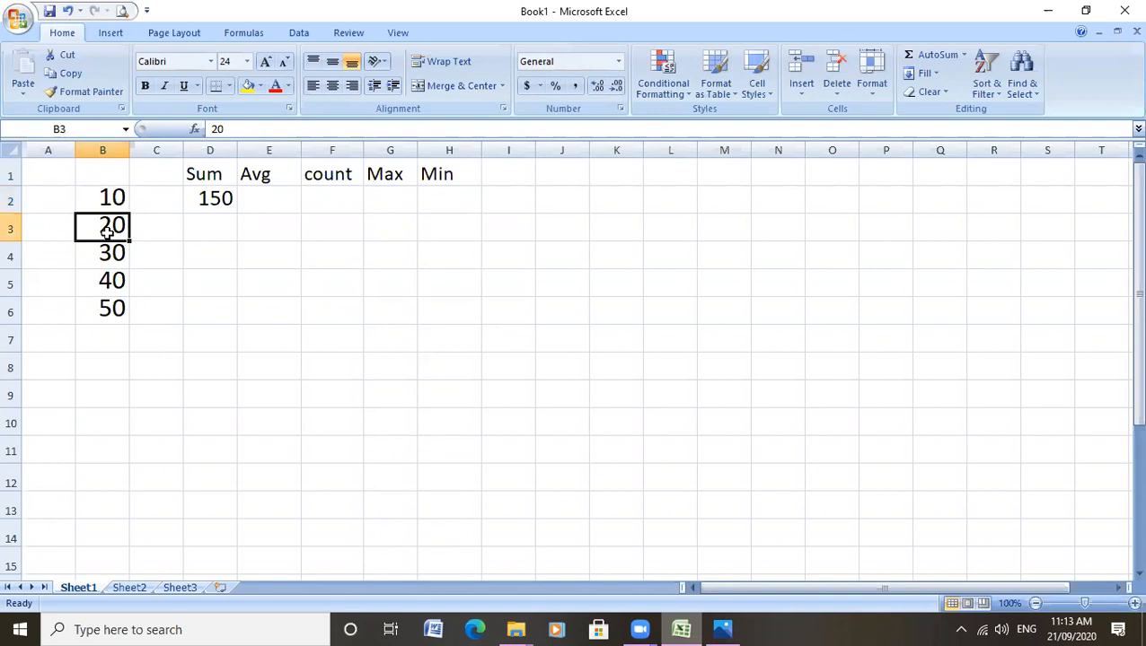
{"action": "left_click", "coordinate": [214, 203]}
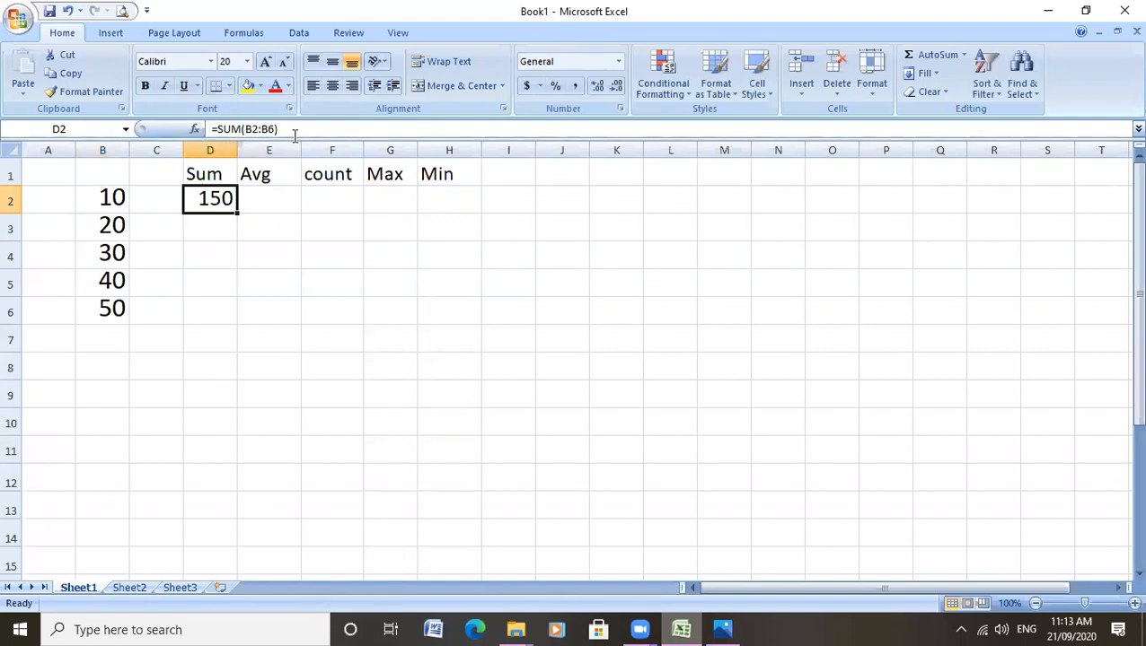
{"action": "left_click", "coordinate": [267, 199]}
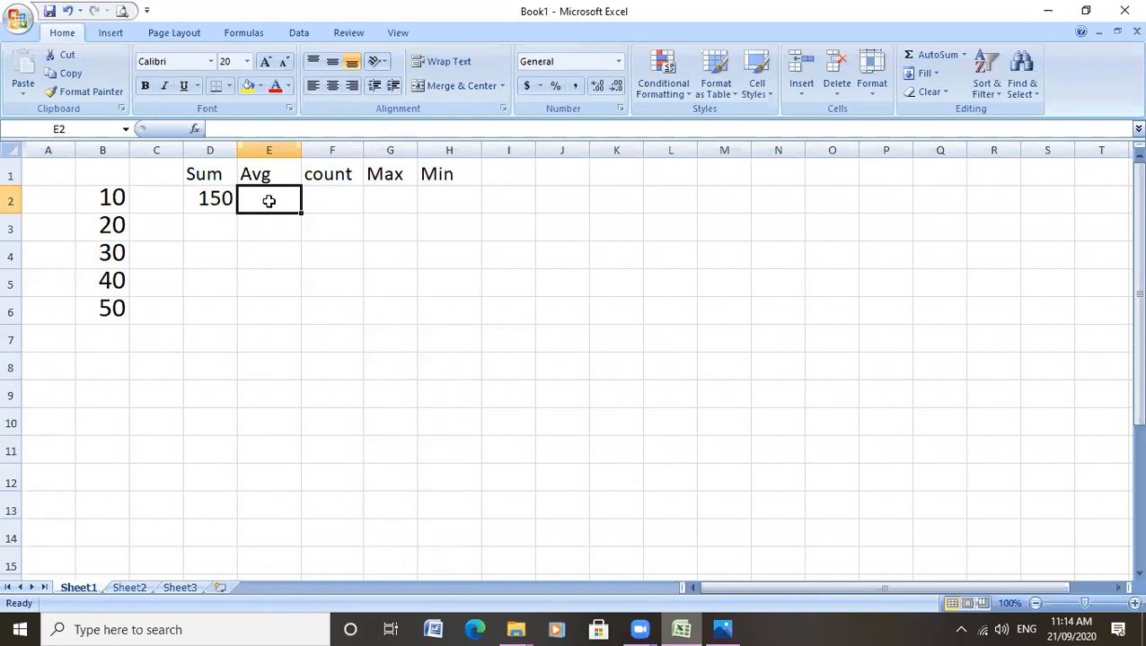
{"action": "type", "text": "="}
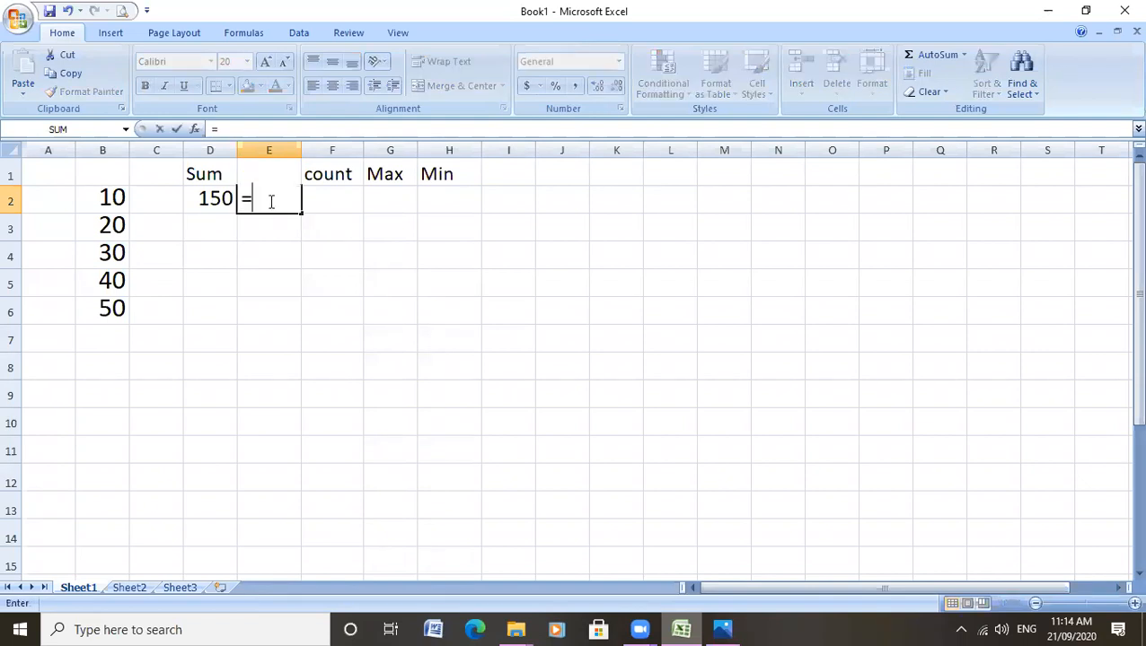
{"action": "key", "text": "BackSpace"}
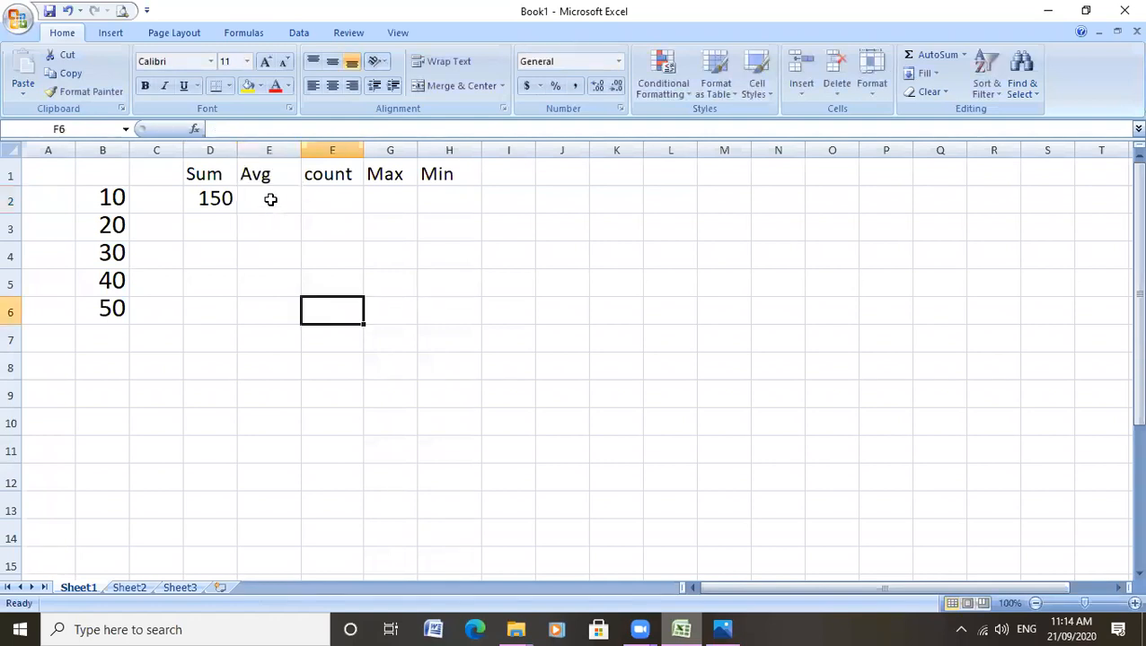
Step: Enter the formula =average(b2:b6) in cell E2 under the Avg heading and check the stored formula
{"action": "left_click", "coordinate": [269, 198]}
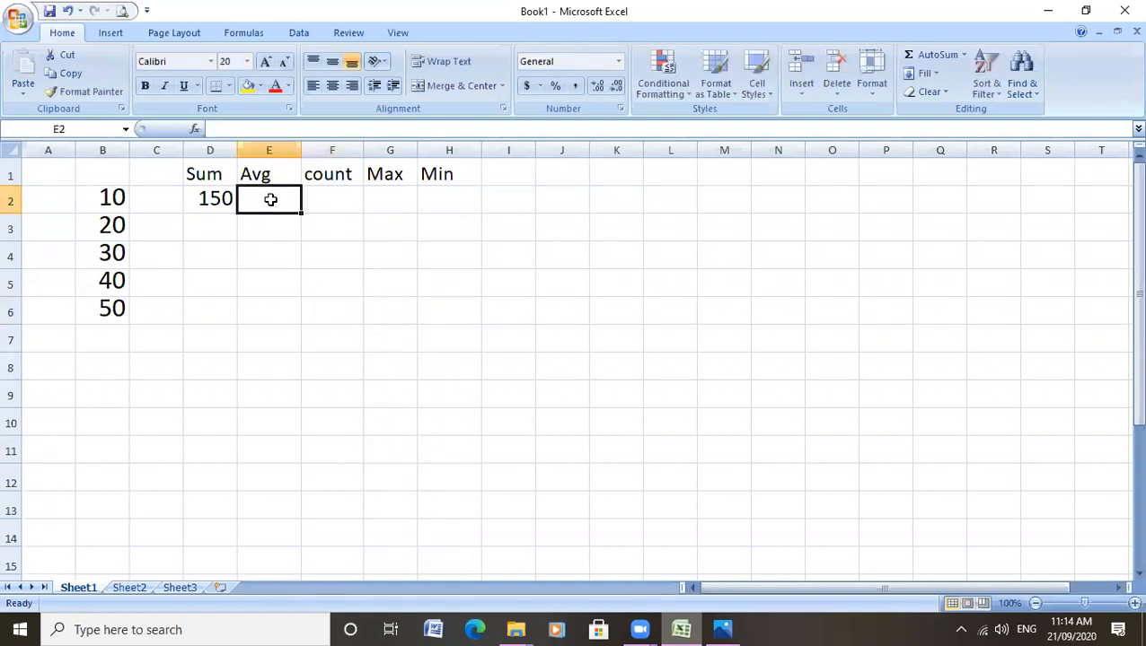
{"action": "type", "text": "=a"}
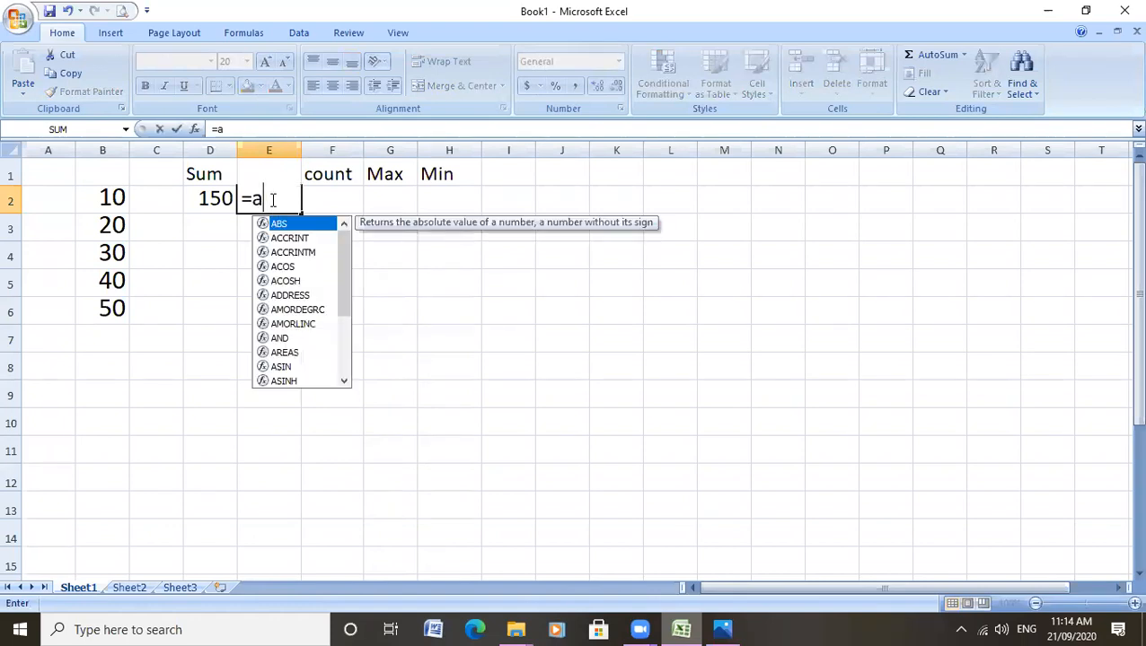
{"action": "type", "text": "verage"}
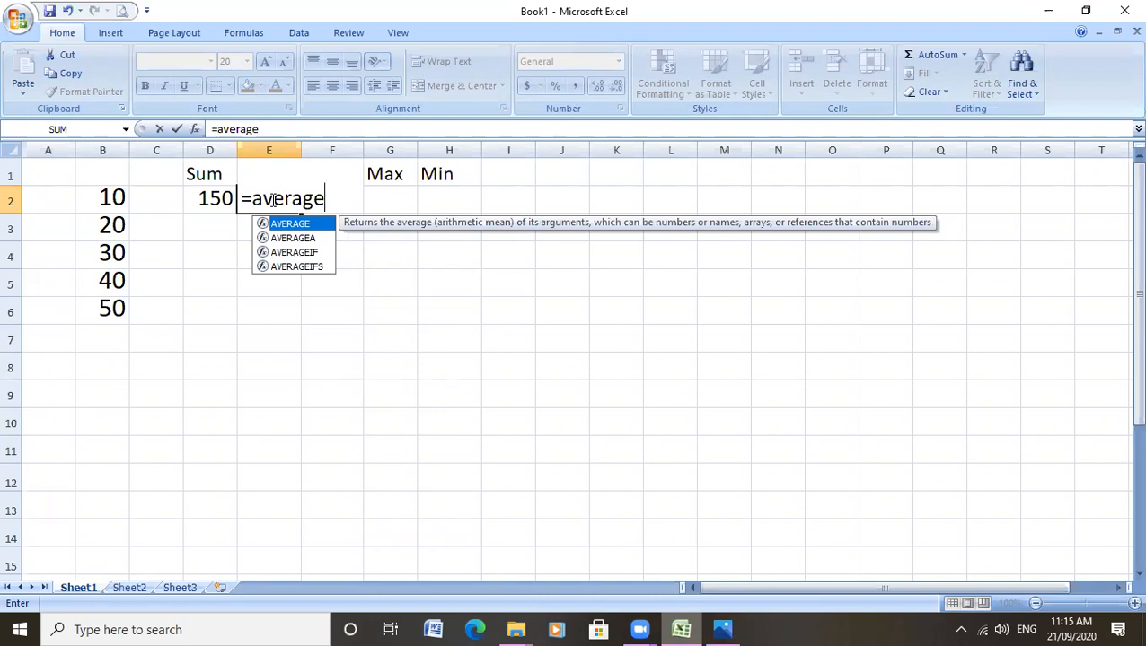
{"action": "type", "text": "("}
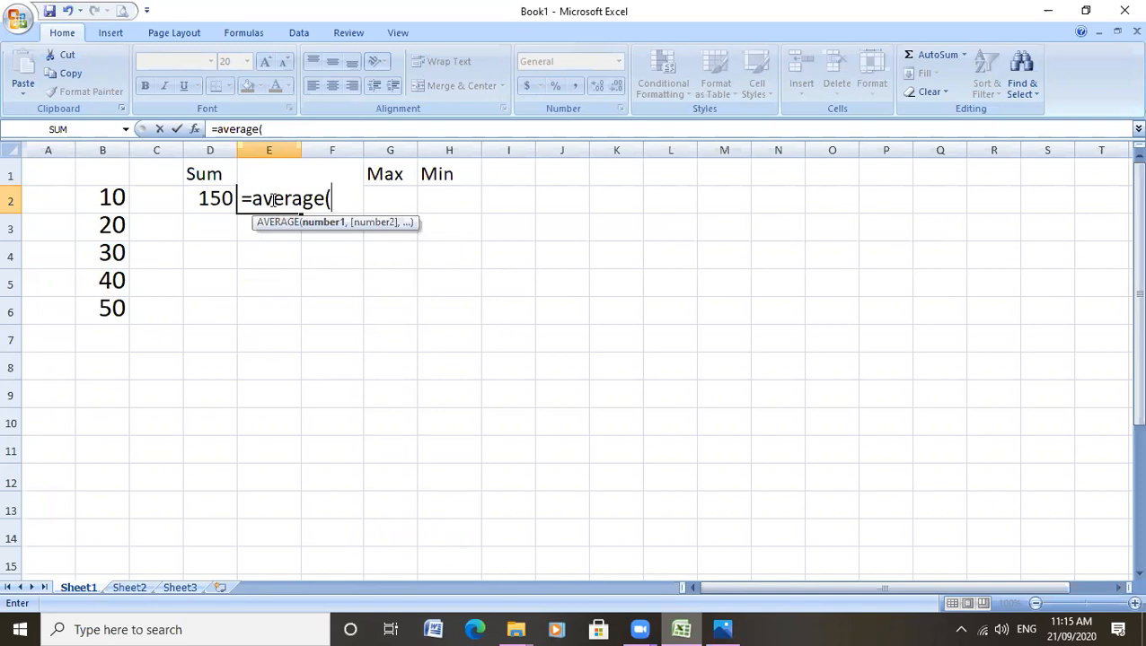
{"action": "type", "text": "b"}
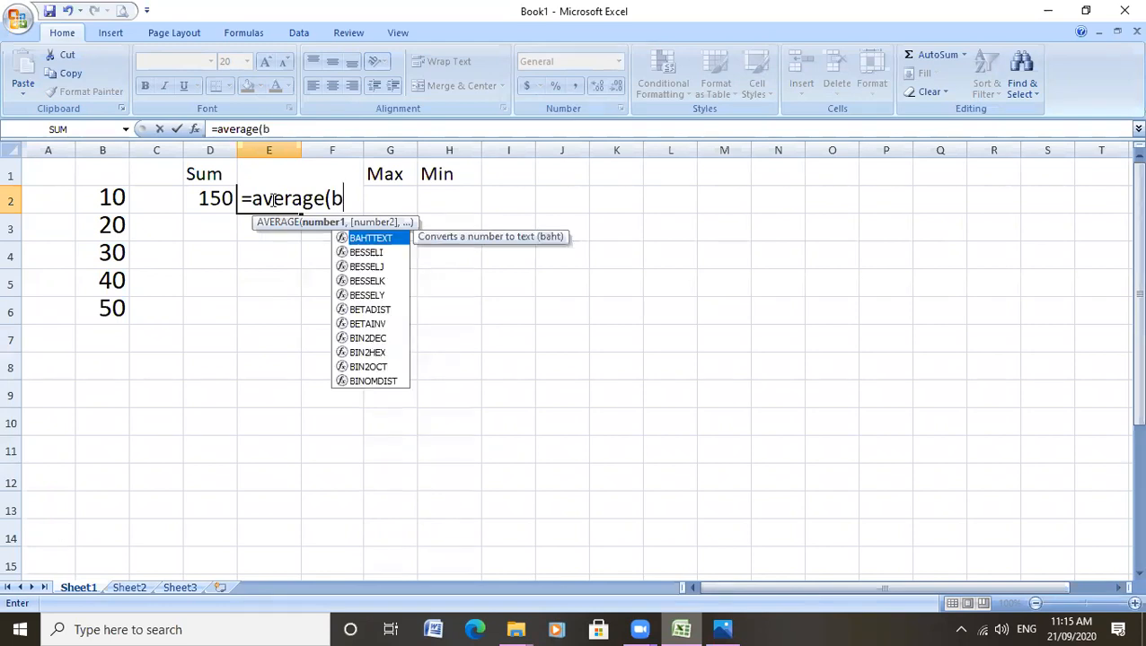
{"action": "type", "text": "2:b"}
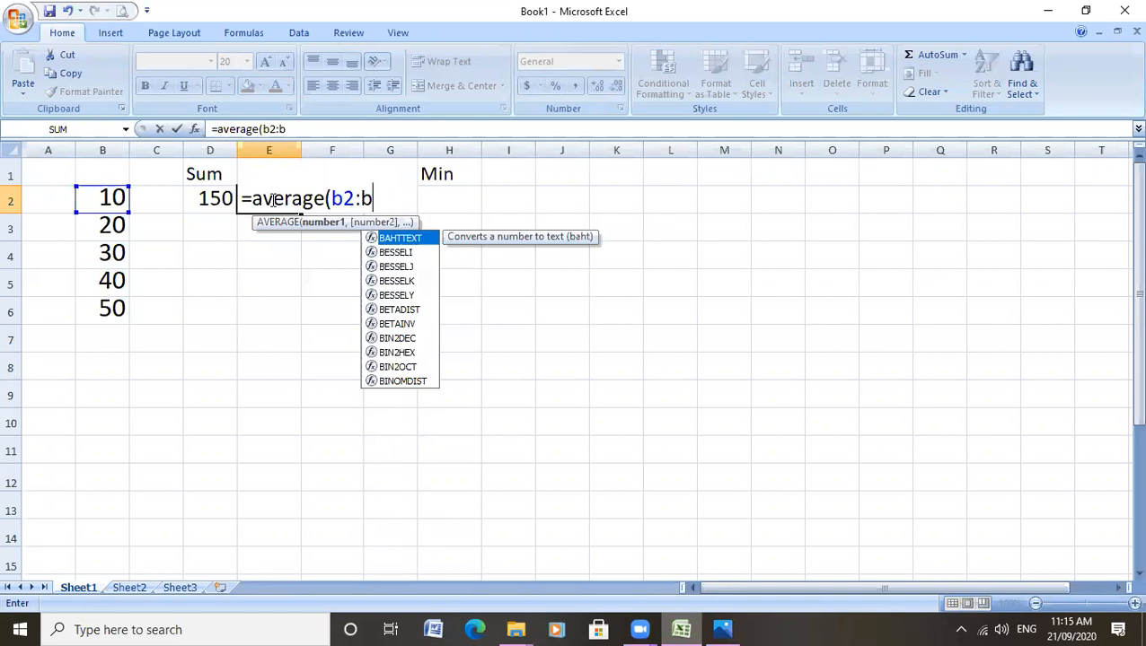
{"action": "type", "text": "6)"}
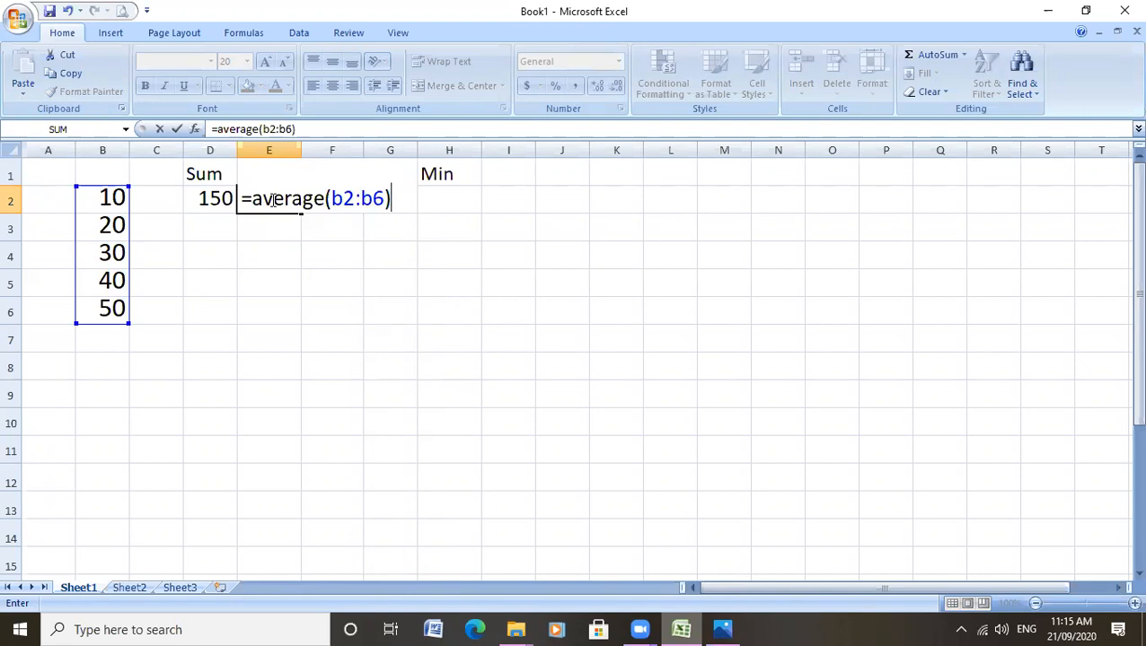
{"action": "key", "text": "Return"}
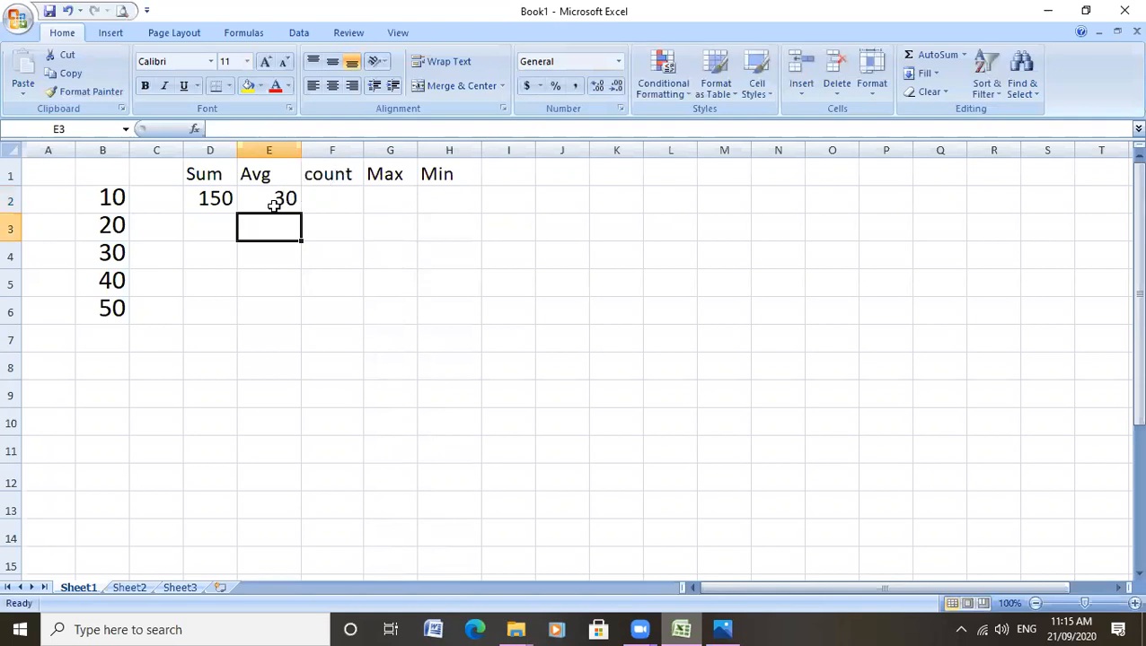
{"action": "left_click", "coordinate": [273, 204]}
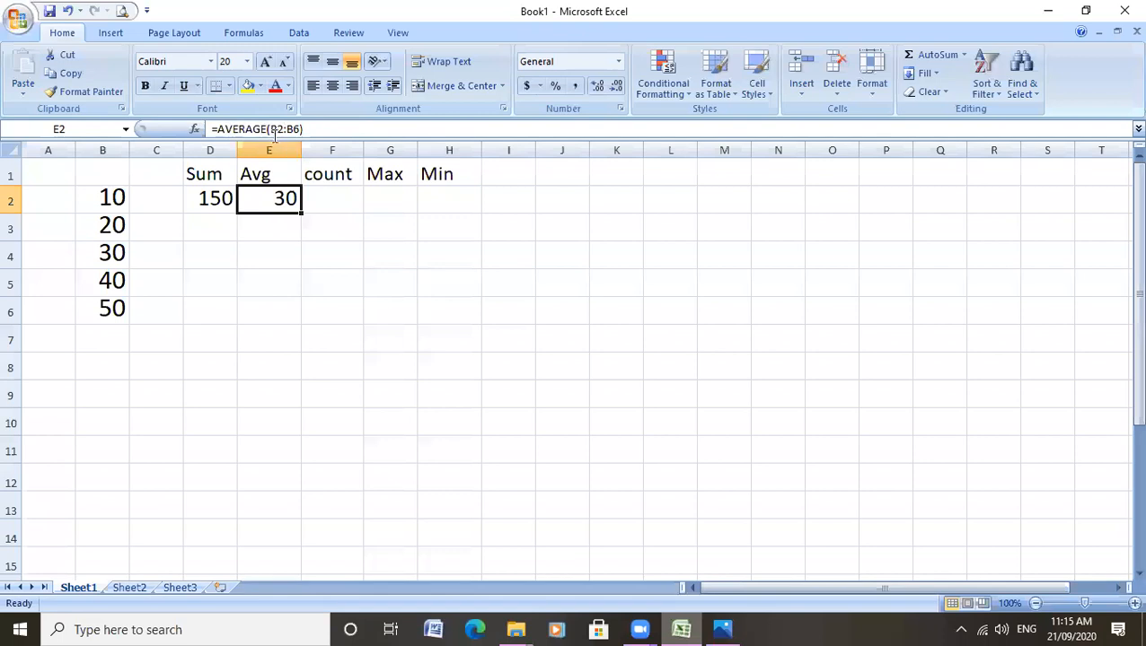
Step: Enter the formula =count(b2:b6) in cell F2 under the count heading
{"action": "left_click", "coordinate": [334, 197]}
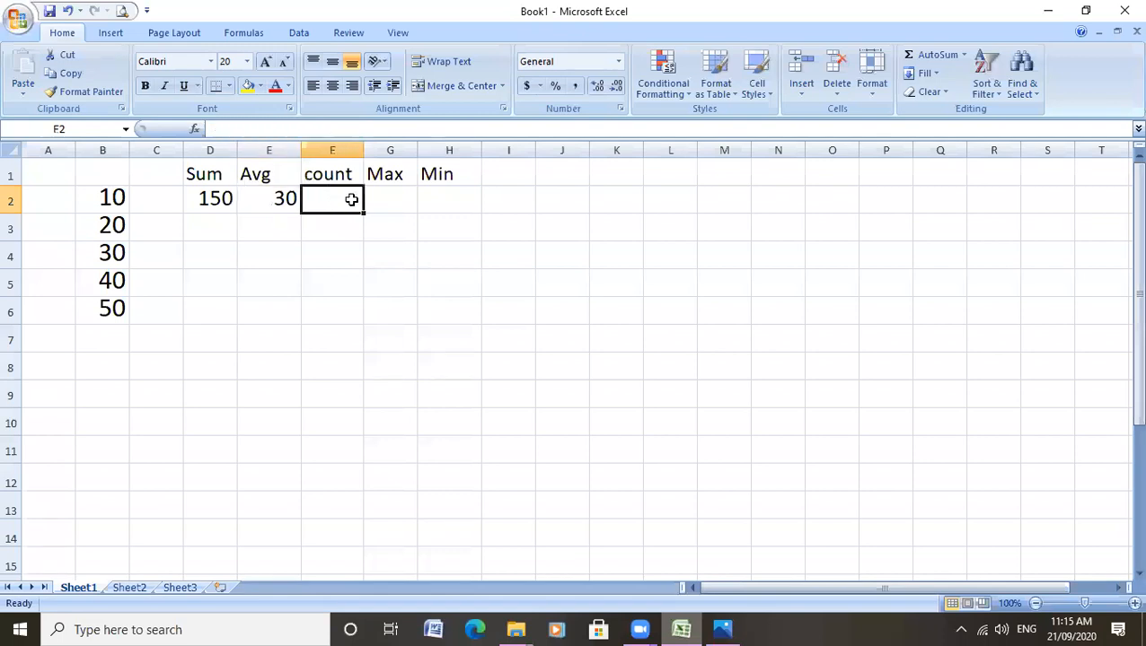
{"action": "type", "text": "="}
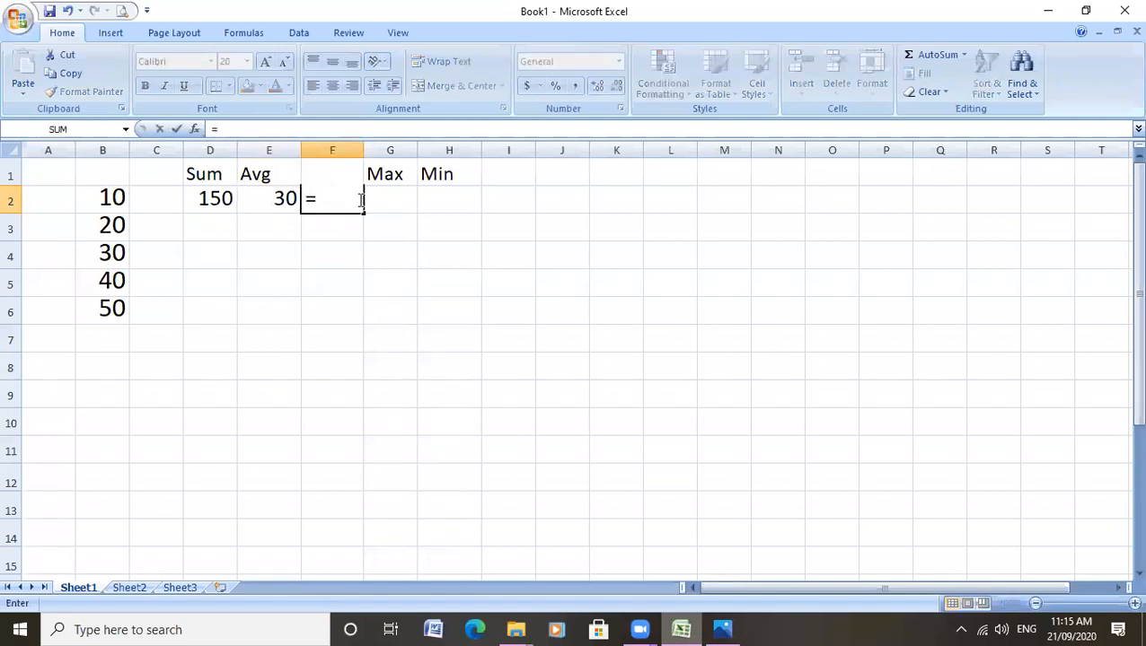
{"action": "type", "text": "count"}
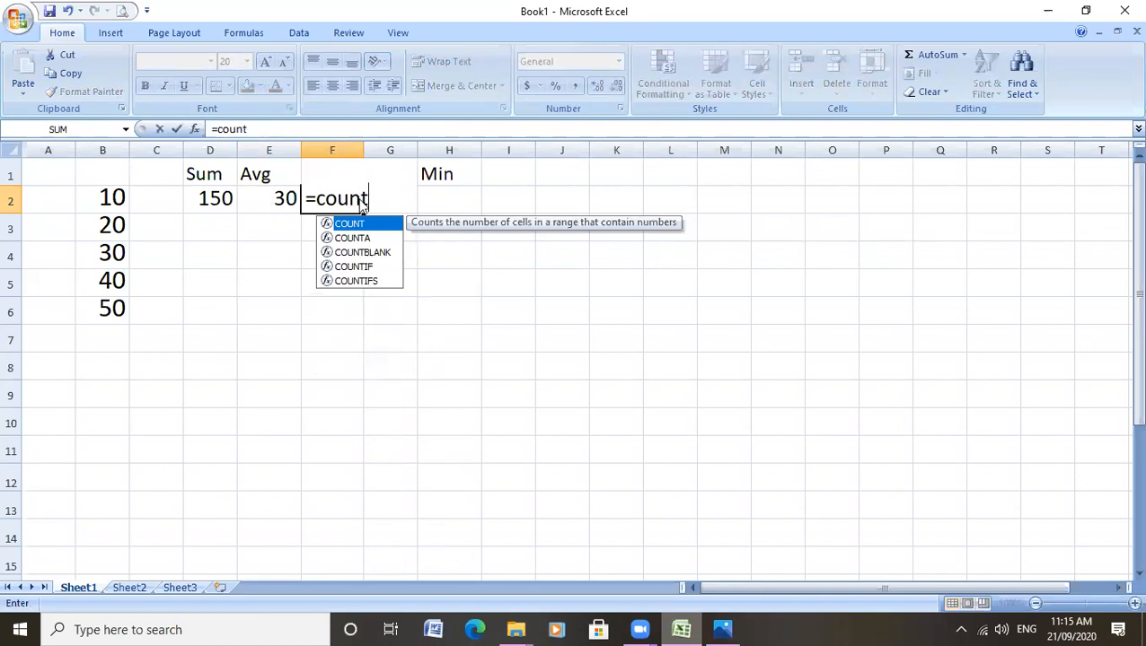
{"action": "type", "text": "("}
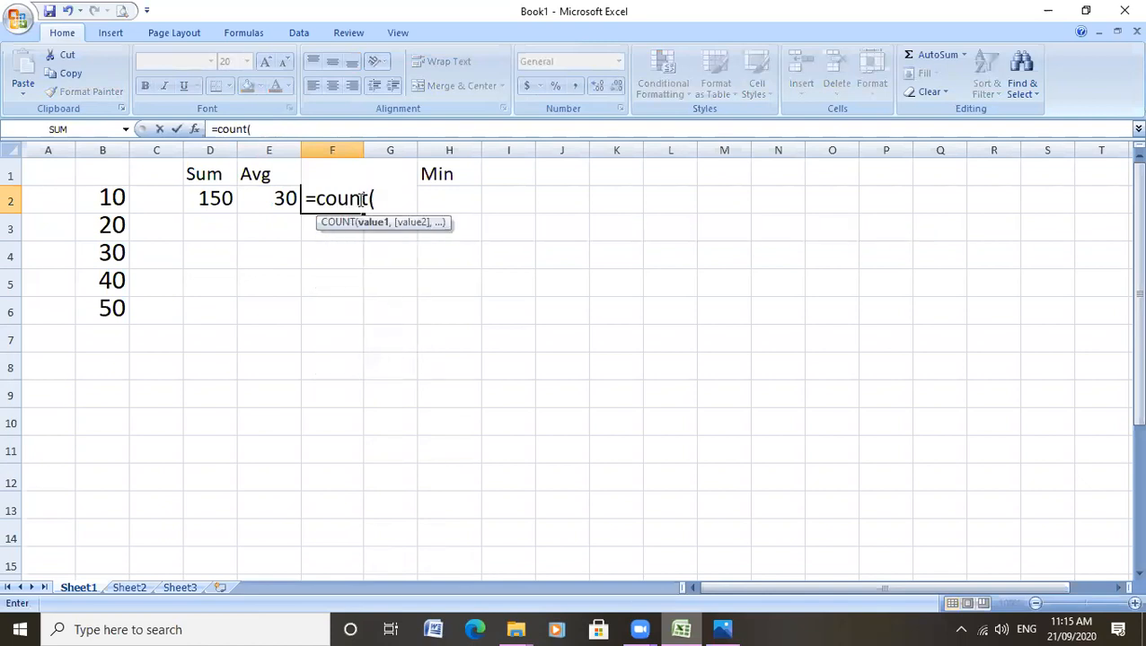
{"action": "type", "text": "b2:"}
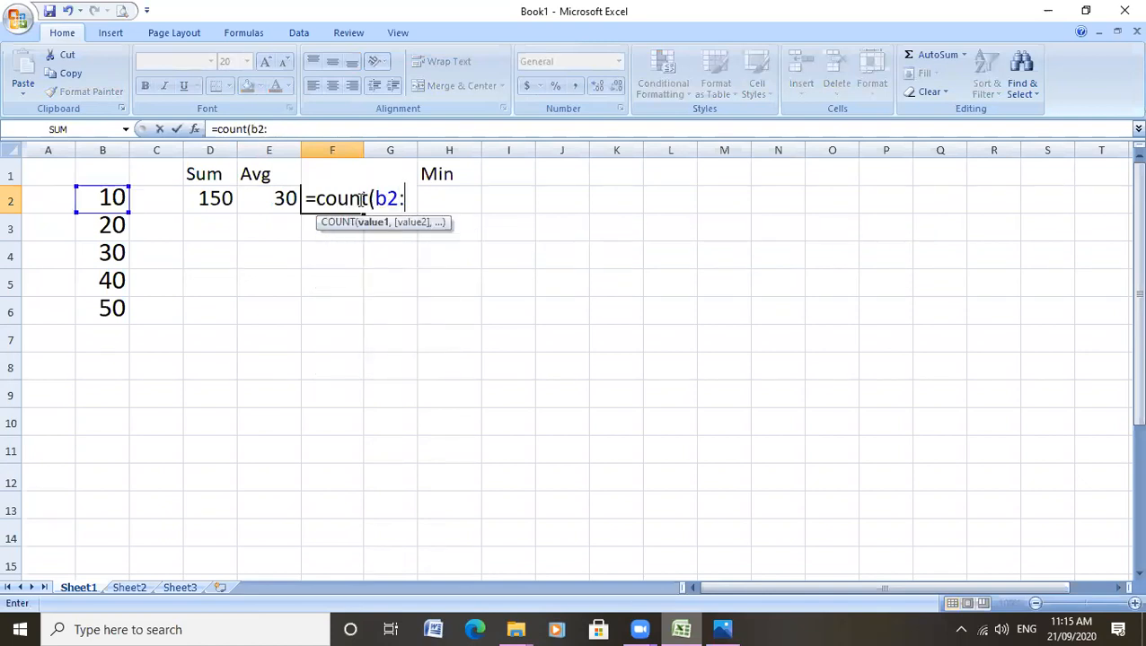
{"action": "type", "text": "b5)"}
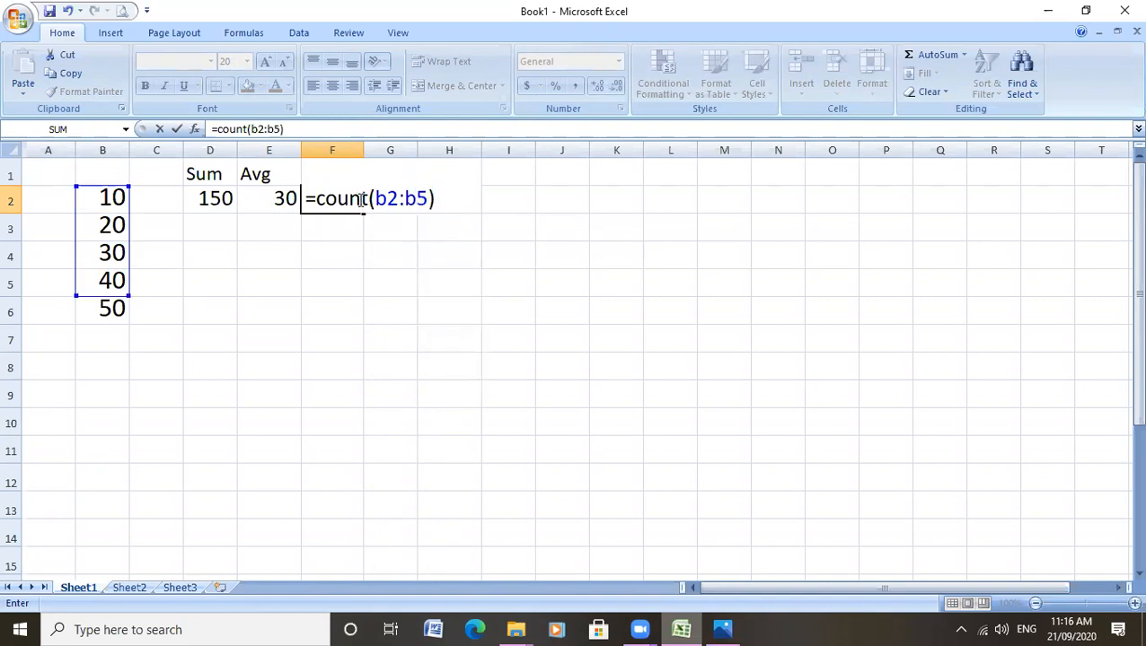
{"action": "key", "text": "BackSpace"}
{"action": "key", "text": "BackSpace"}
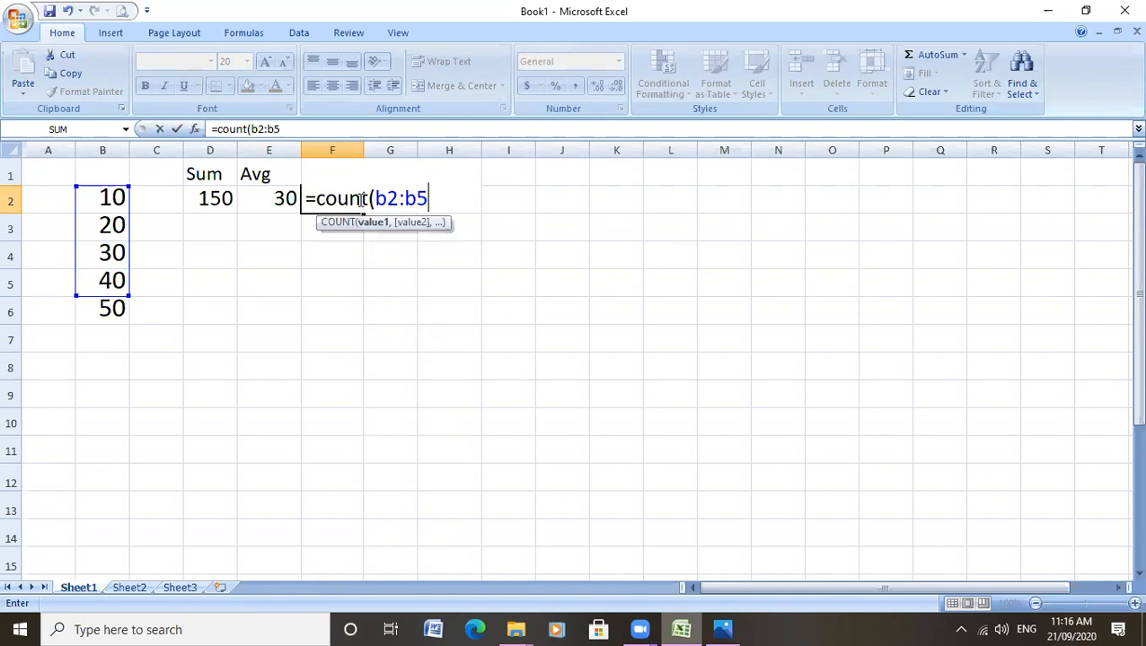
{"action": "type", "text": "6)"}
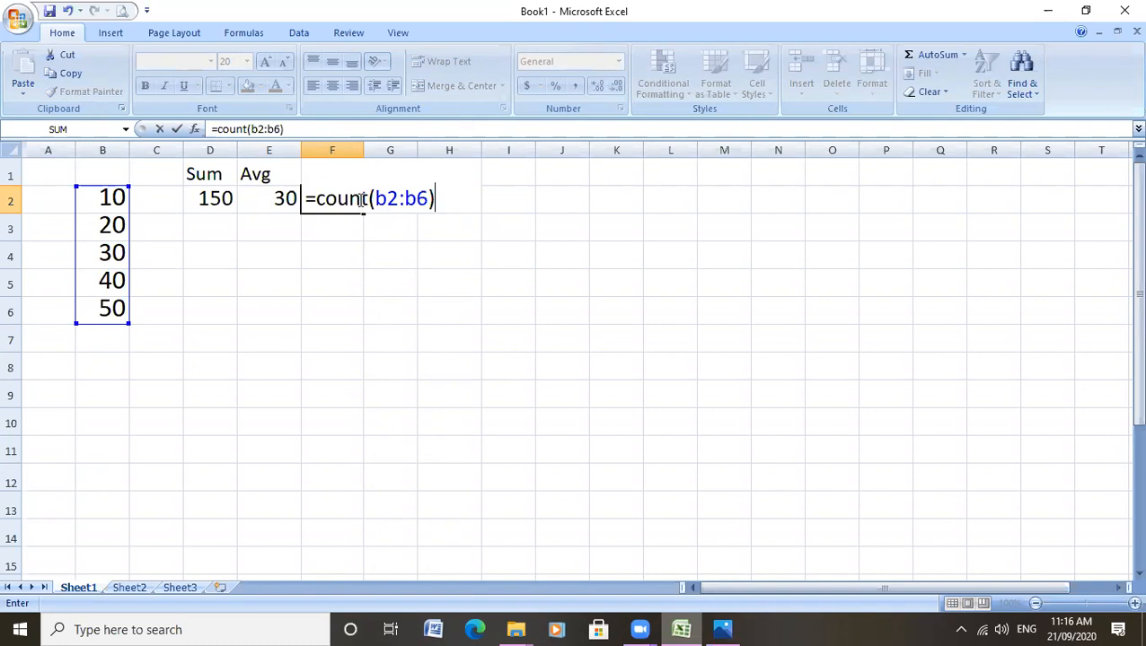
{"action": "key", "text": "Return"}
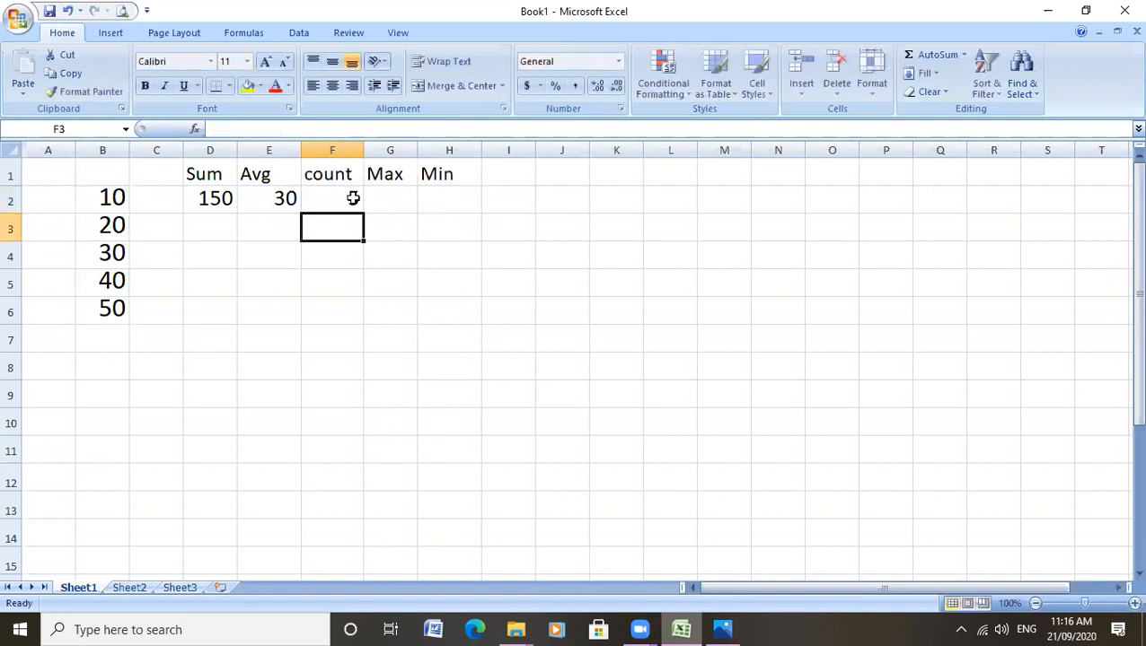
Step: Enter the text Karad in cell B7 below the numbers and widen column B to fit it
{"action": "left_click", "coordinate": [99, 340]}
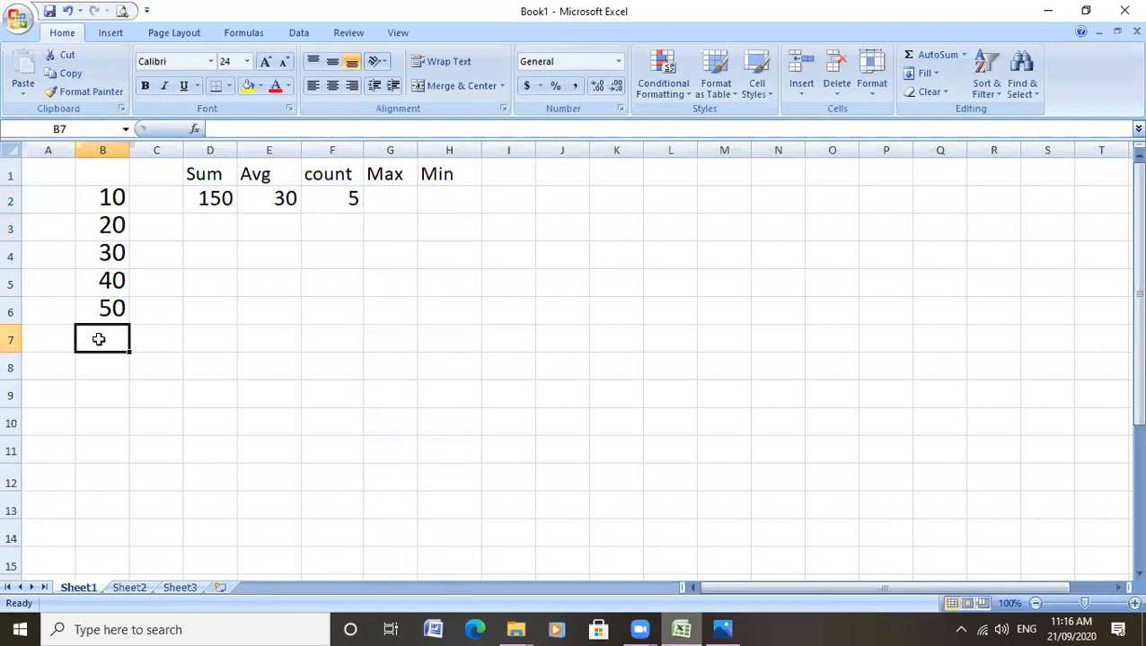
{"action": "type", "text": "Karad"}
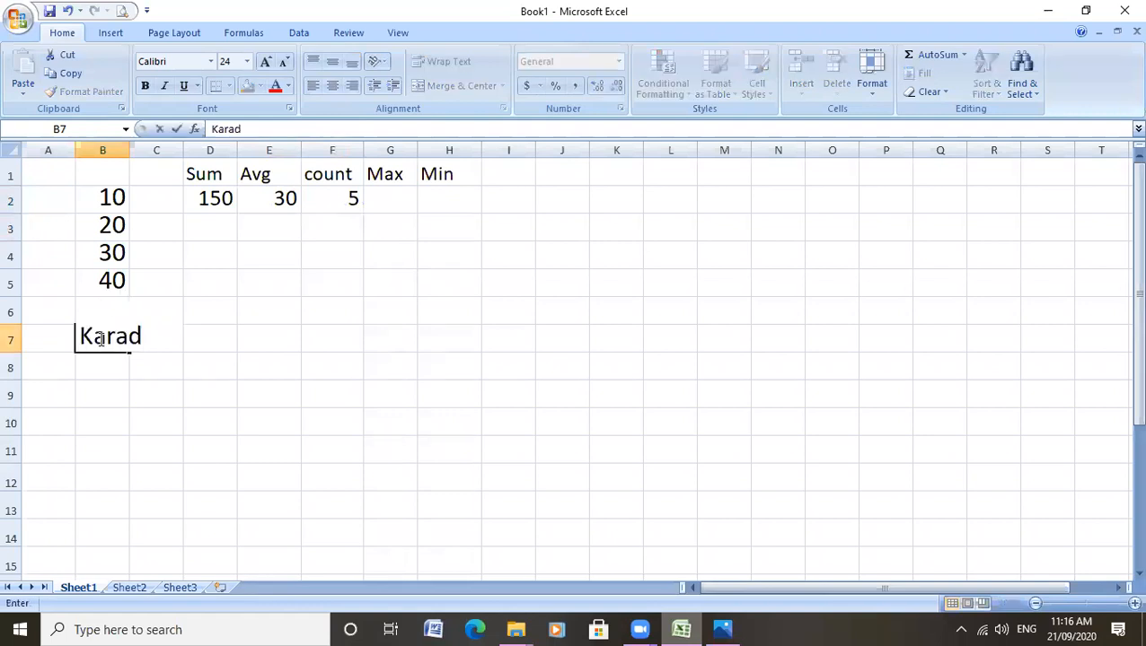
{"action": "left_click", "coordinate": [132, 429]}
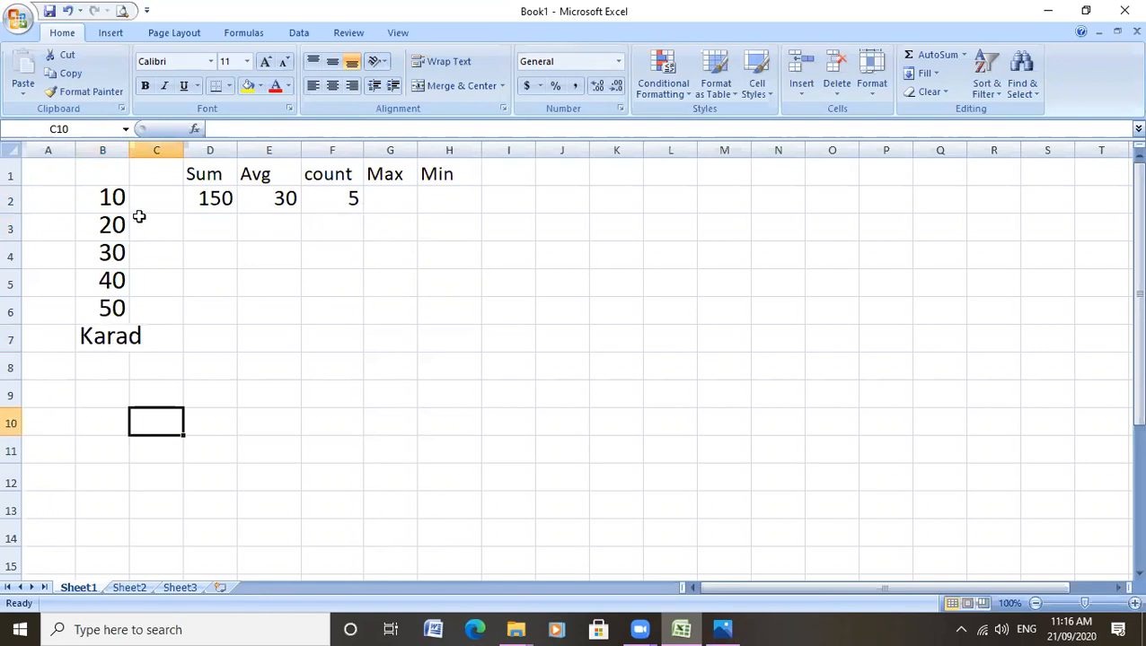
{"action": "left_click_drag", "start_coordinate": [129, 150], "coordinate": [144, 150]}
Step: Extend the count formula in F2 to =COUNT(B2:B7) and check it against the cells in that range
{"action": "left_click", "coordinate": [358, 199]}
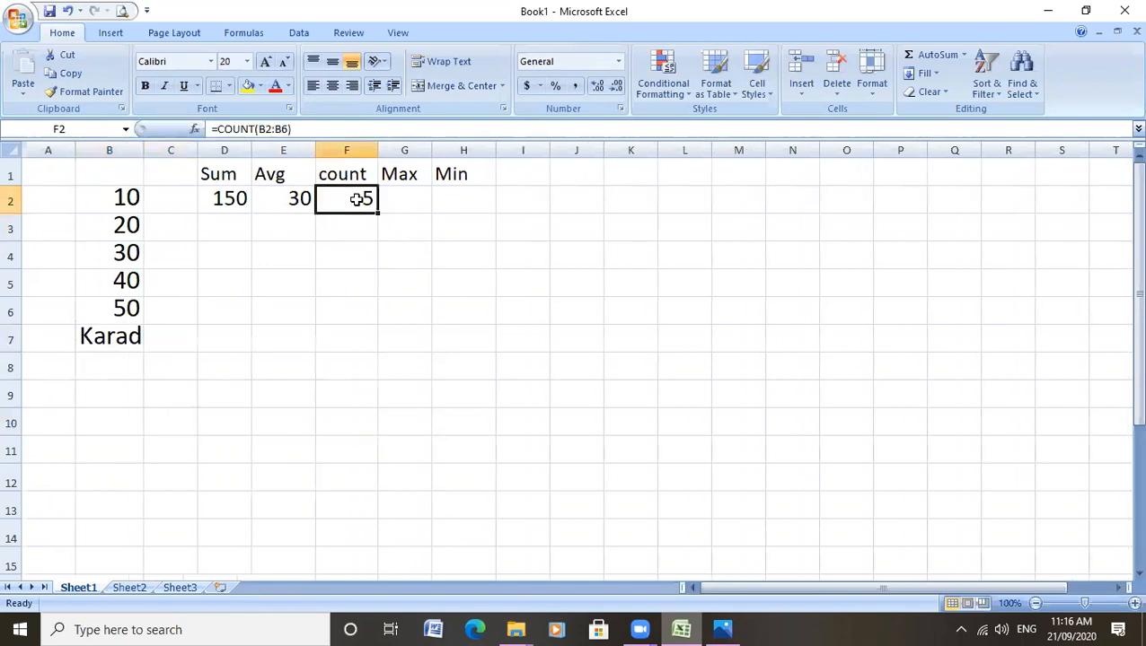
{"action": "left_click", "coordinate": [284, 129]}
{"action": "key", "text": "BackSpace"}
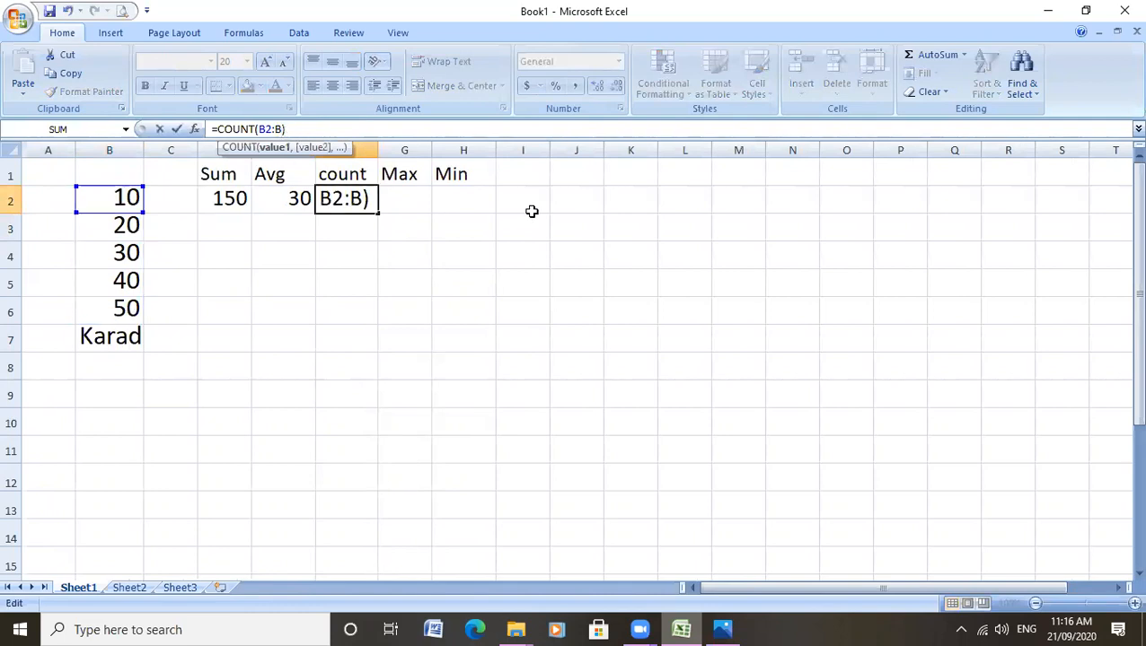
{"action": "type", "text": "7"}
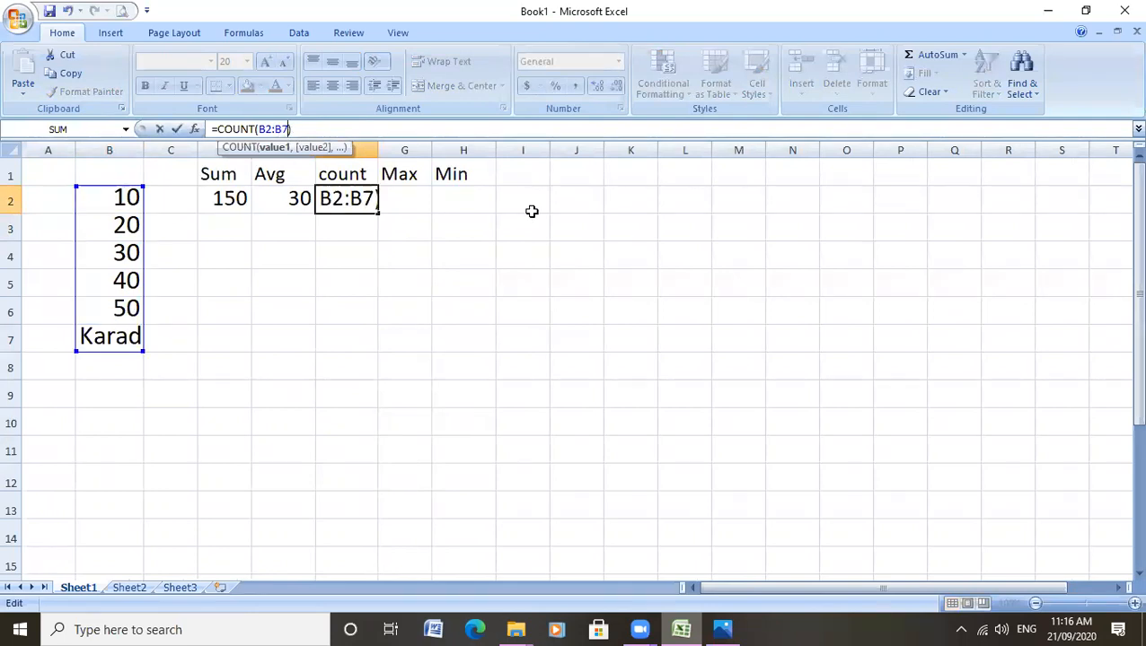
{"action": "left_click", "coordinate": [314, 126]}
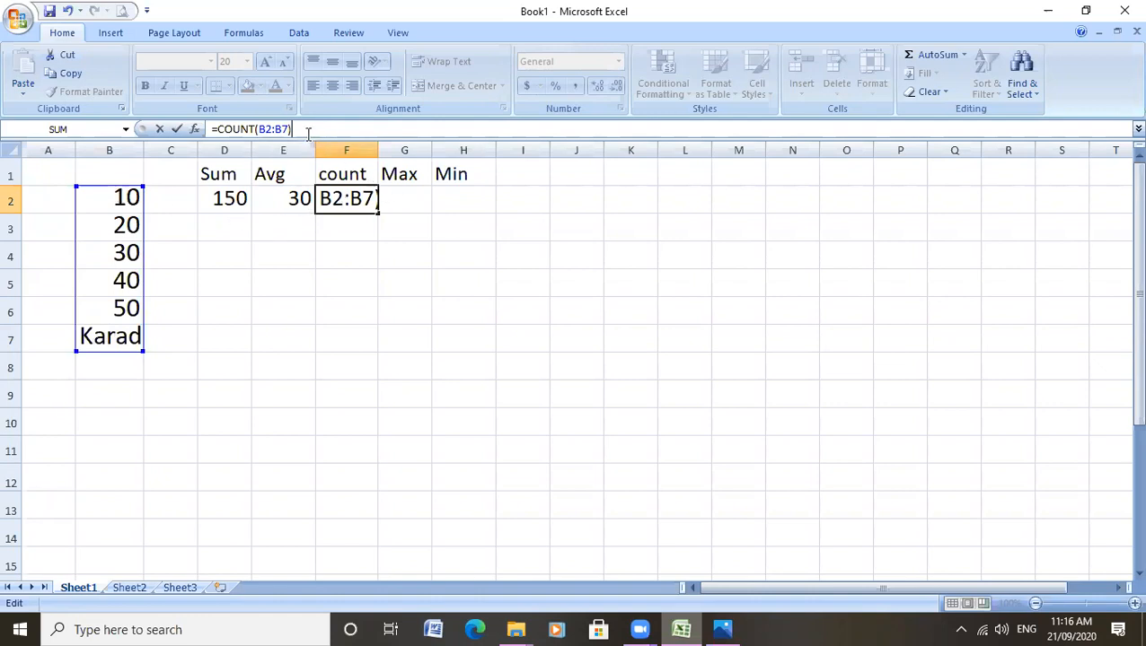
{"action": "key", "text": "Return"}
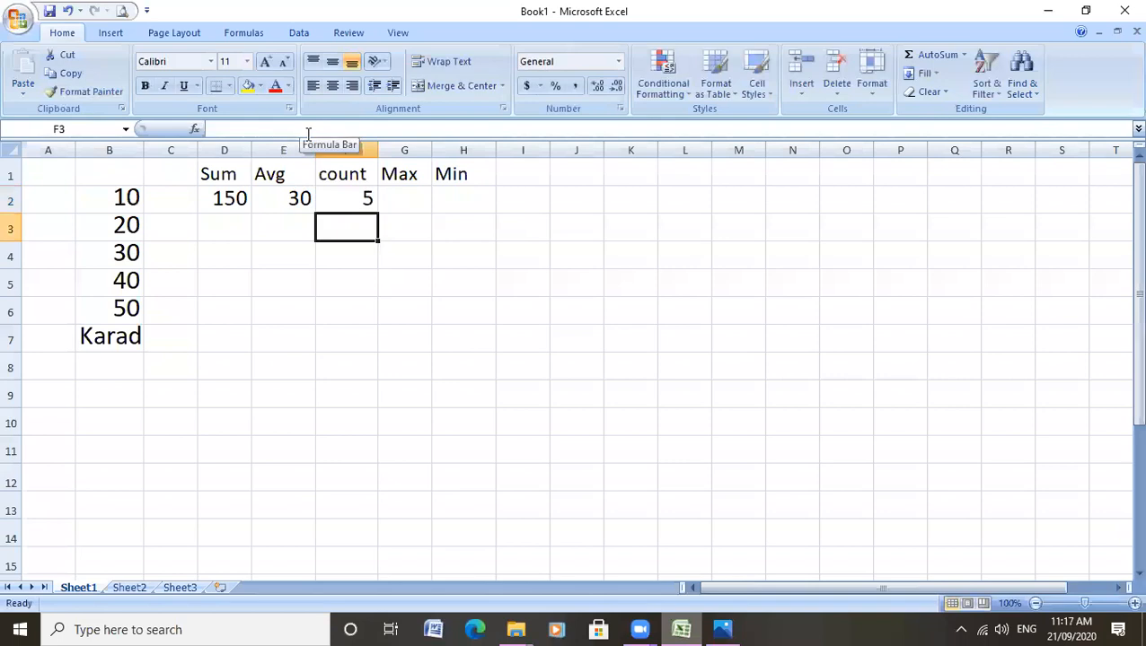
{"action": "left_click", "coordinate": [367, 200]}
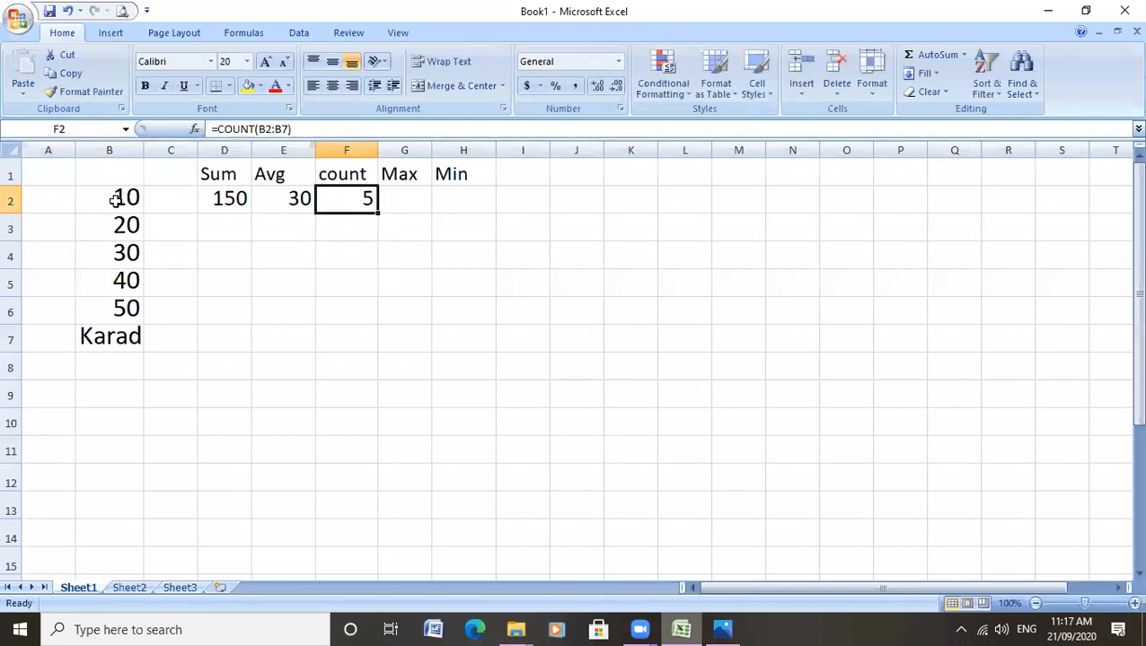
{"action": "left_click_drag", "start_coordinate": [115, 199], "coordinate": [118, 326]}
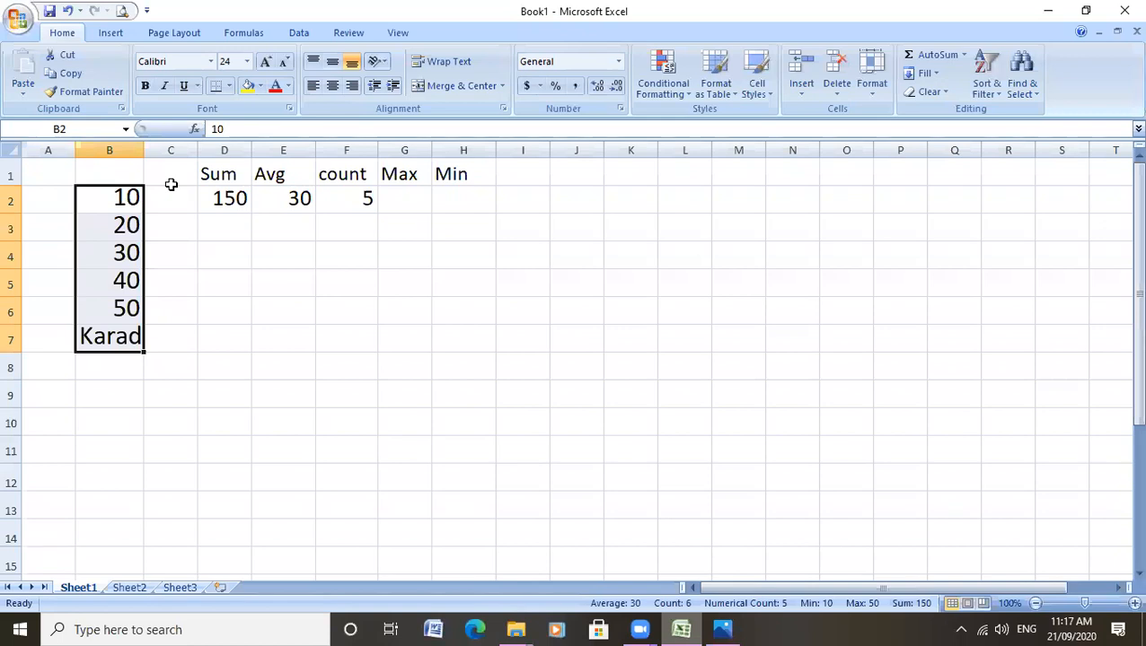
{"action": "left_click", "coordinate": [341, 207]}
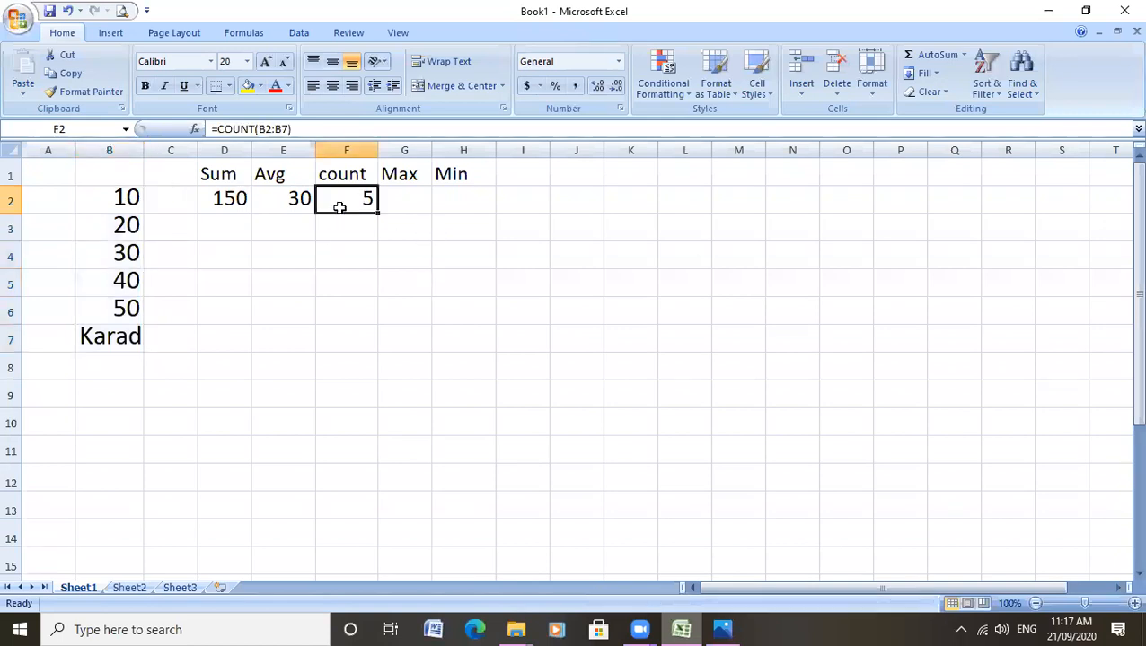
Step: Enter the formula =max(b2:b6) in cell G2 under the Max heading
{"action": "left_click", "coordinate": [415, 201]}
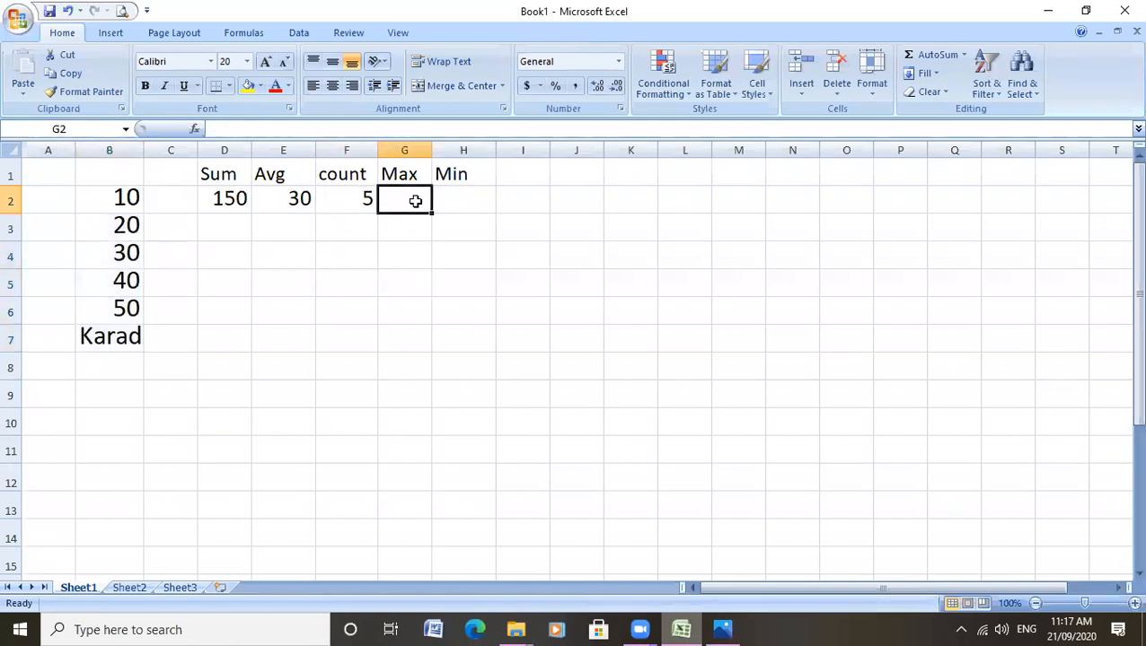
{"action": "left_click", "coordinate": [87, 345]}
{"action": "left_click", "coordinate": [392, 197]}
{"action": "type", "text": "=max"}
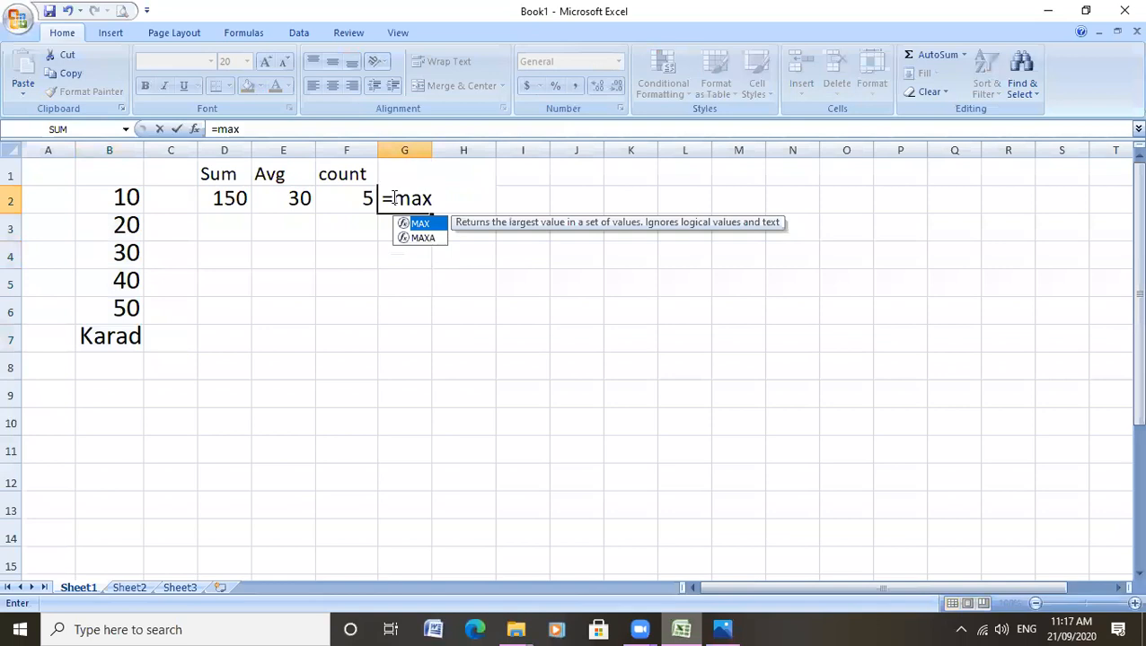
{"action": "type", "text": "(b2:b6)"}
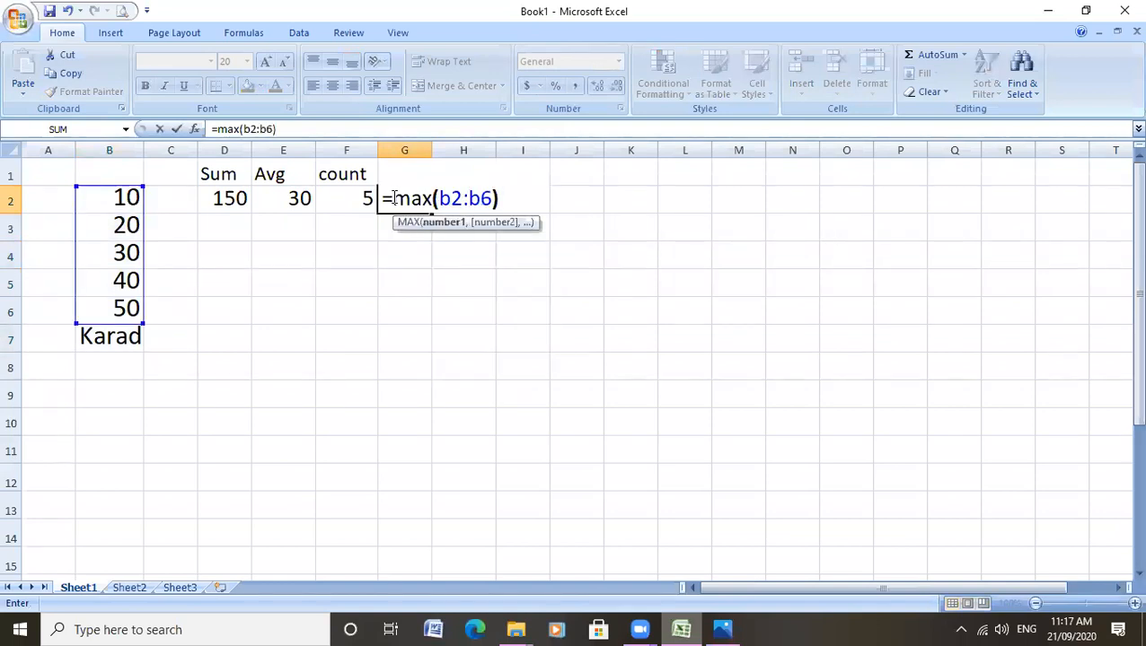
{"action": "key", "text": "Return"}
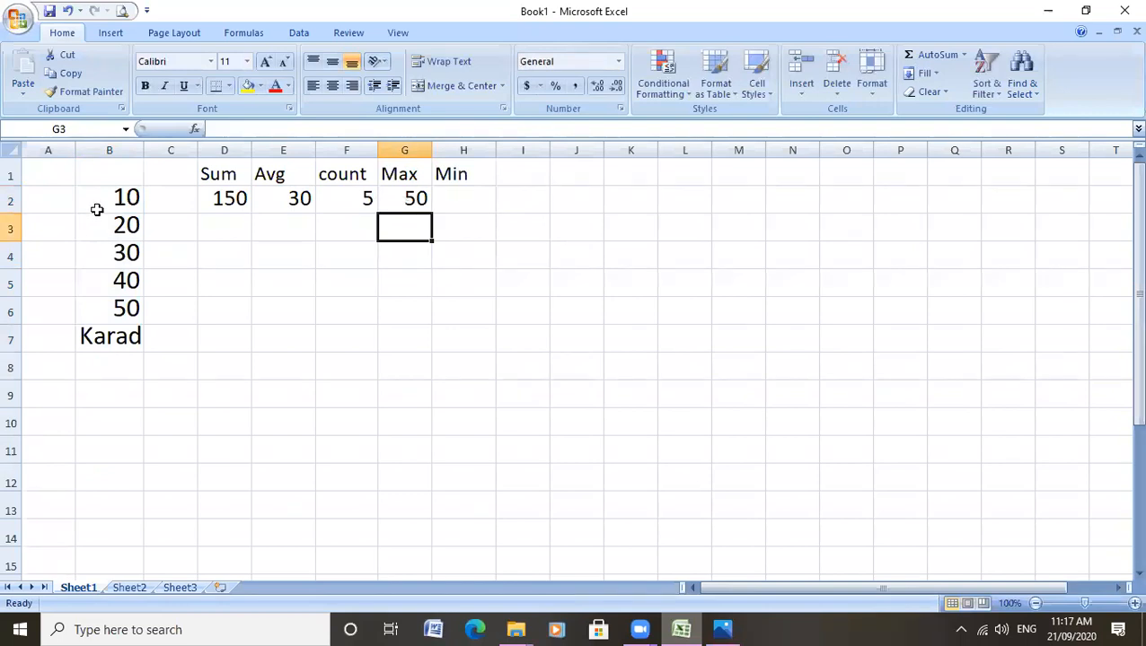
Step: Enter the formula =min(b2:b6) in cell H2 under the Min heading
{"action": "left_click", "coordinate": [449, 196]}
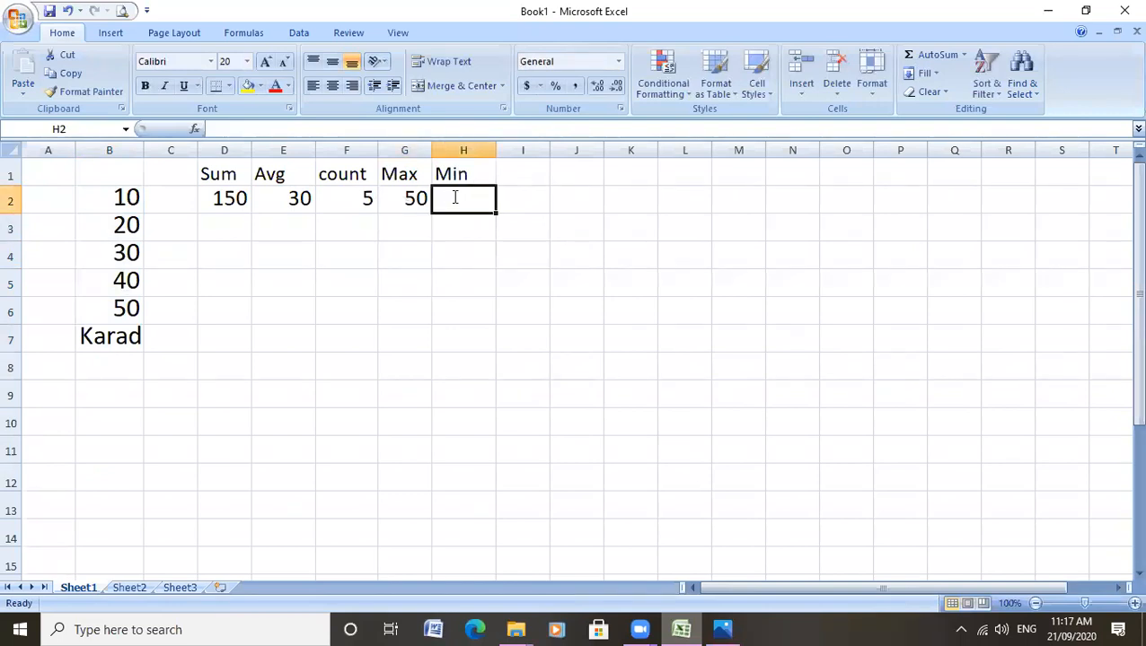
{"action": "type", "text": "=min("}
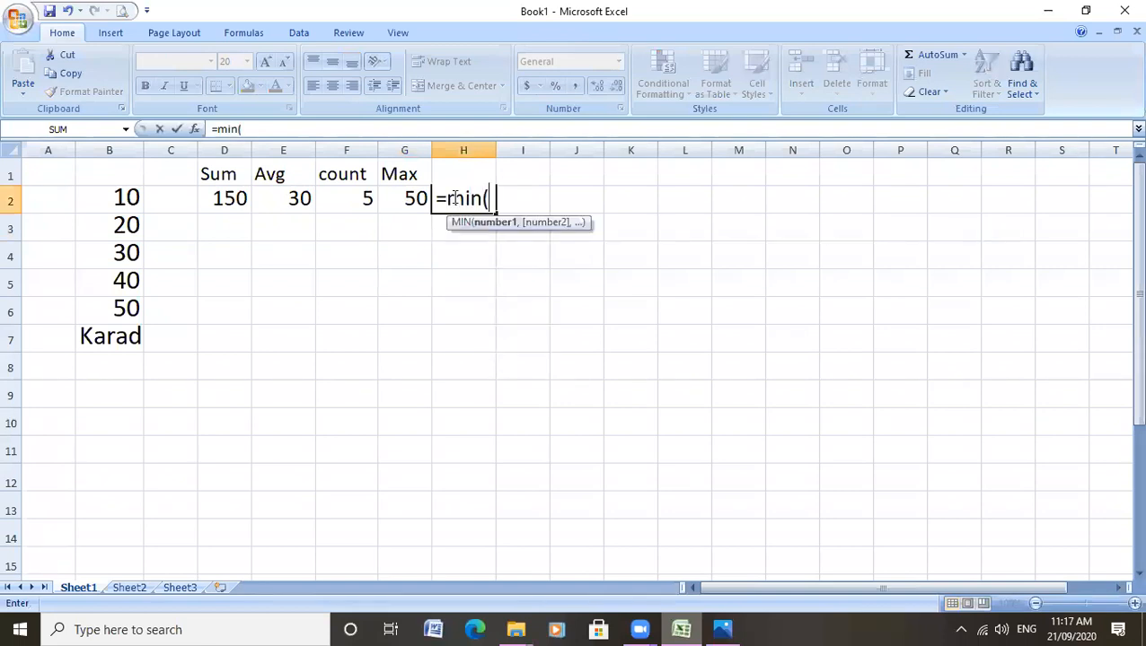
{"action": "type", "text": "b2:b"}
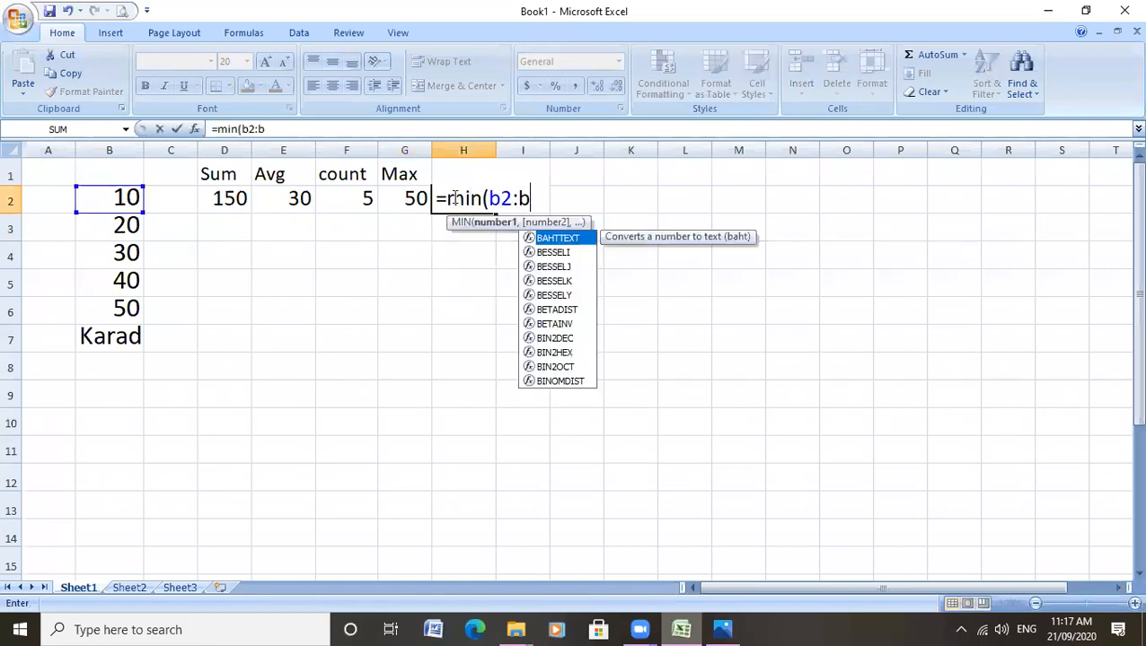
{"action": "type", "text": "6)"}
{"action": "key", "text": "Return"}
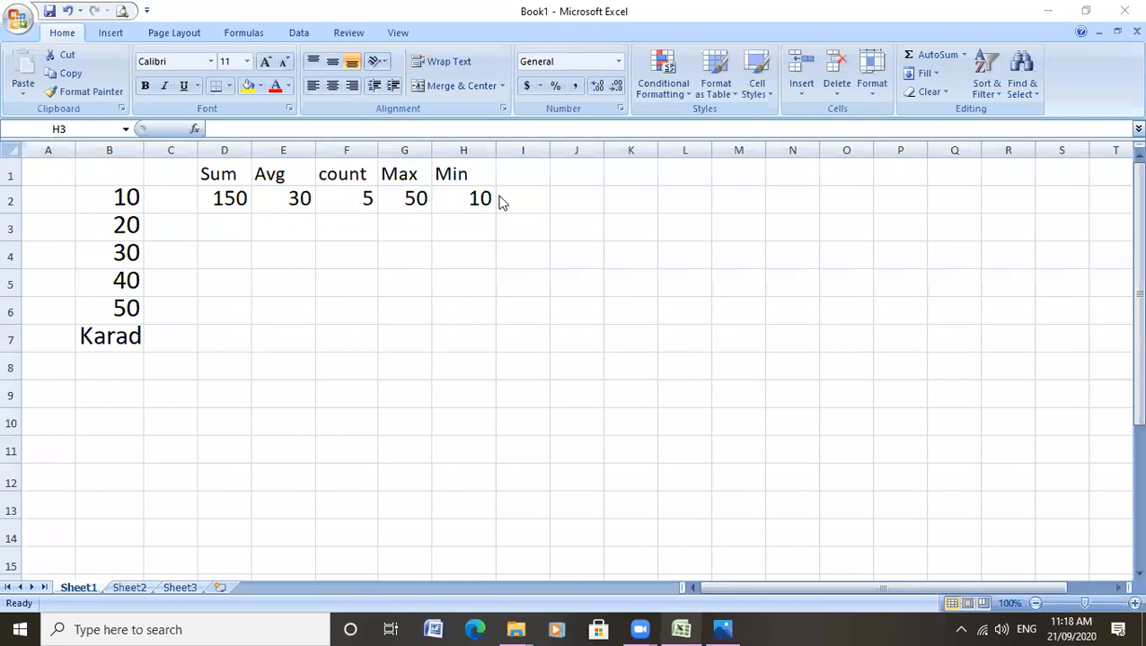
Step: Review the stored formulas behind the Sum, Avg, count, Max and Min results in D2 to H2
{"action": "left_click", "coordinate": [226, 199]}
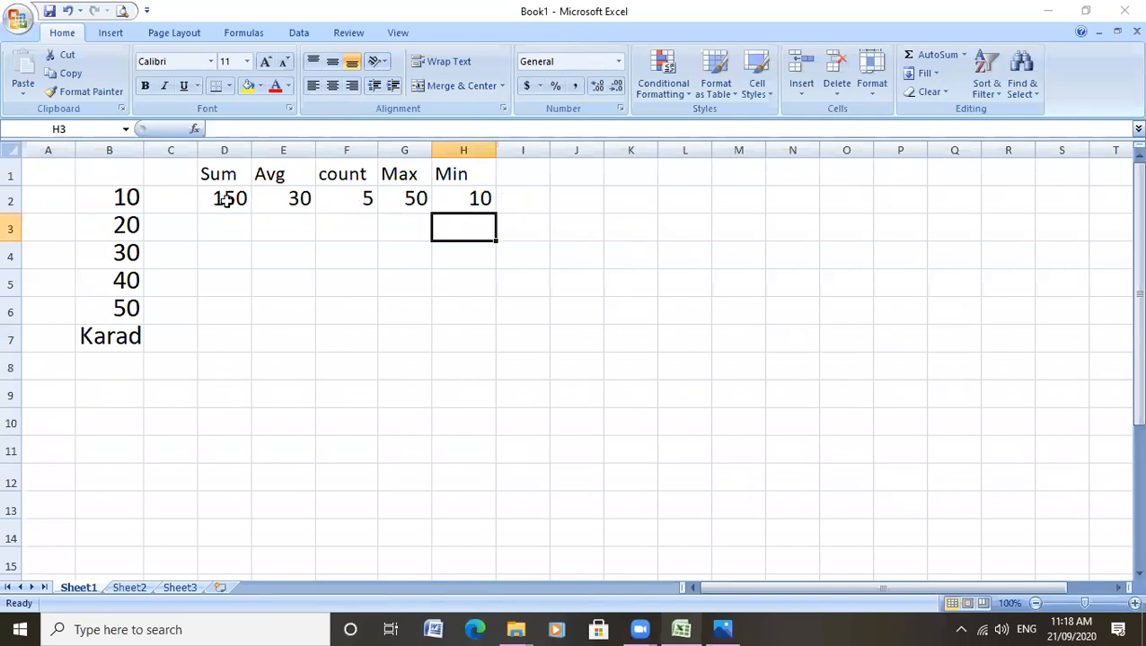
{"action": "left_click", "coordinate": [227, 199]}
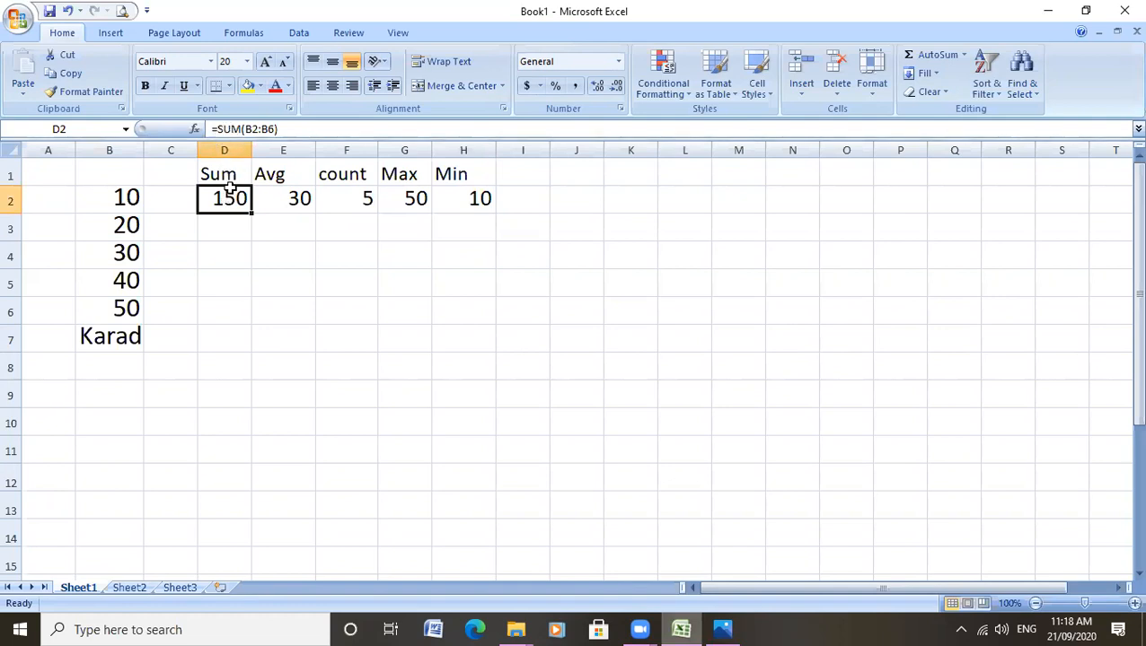
{"action": "left_click", "coordinate": [267, 199]}
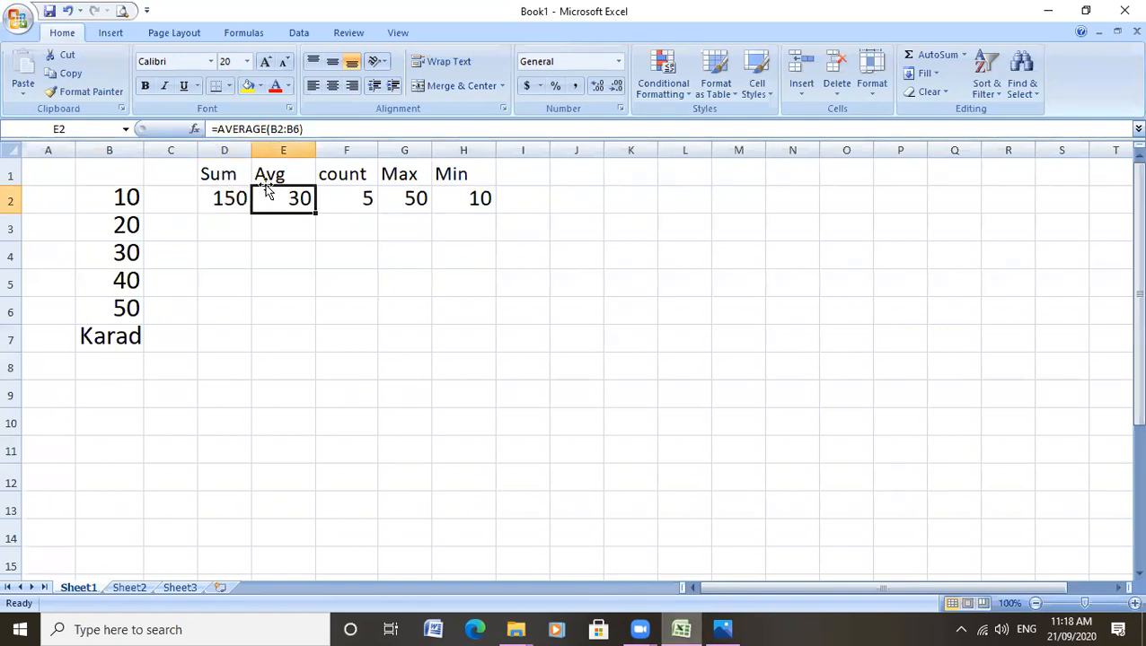
{"action": "left_click", "coordinate": [358, 198]}
{"action": "left_click", "coordinate": [393, 194]}
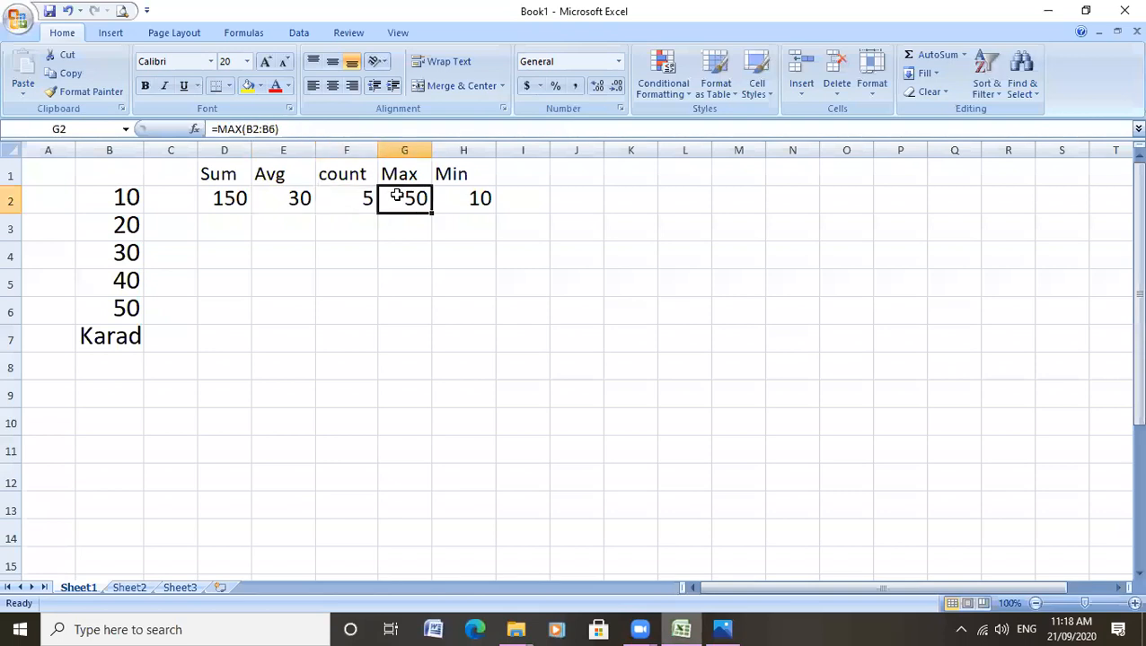
{"action": "left_click", "coordinate": [467, 204]}
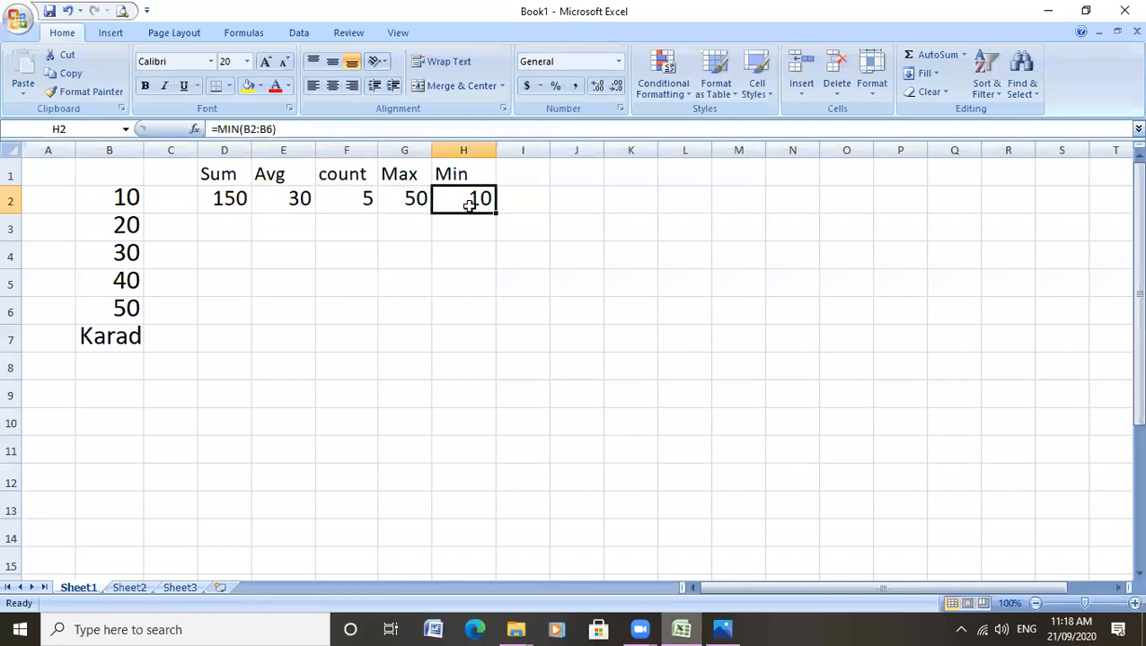
{"action": "left_click", "coordinate": [439, 330]}
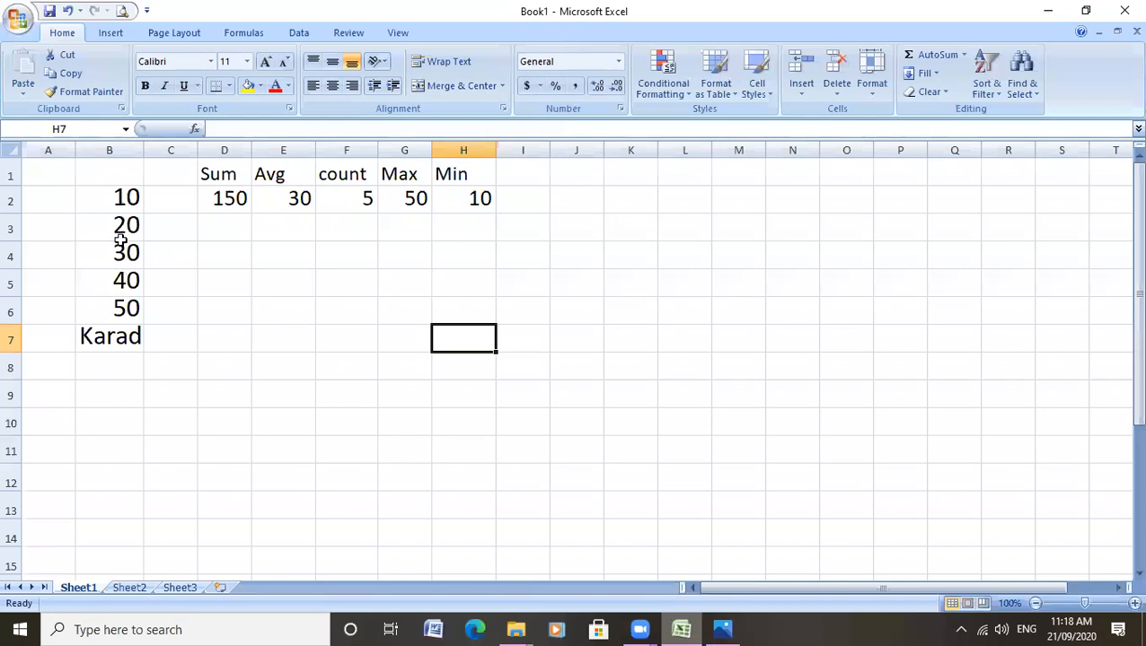
Step: Change the first number in cell B2 to 15 so the formulas recalculate
{"action": "left_click", "coordinate": [117, 199]}
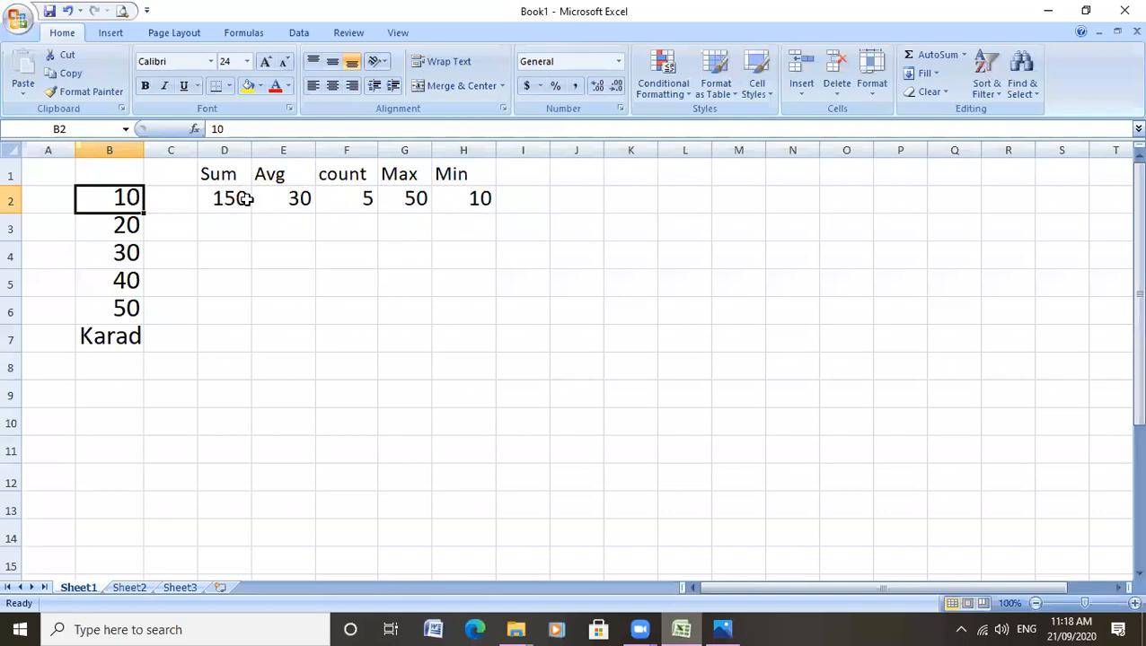
{"action": "type", "text": "15"}
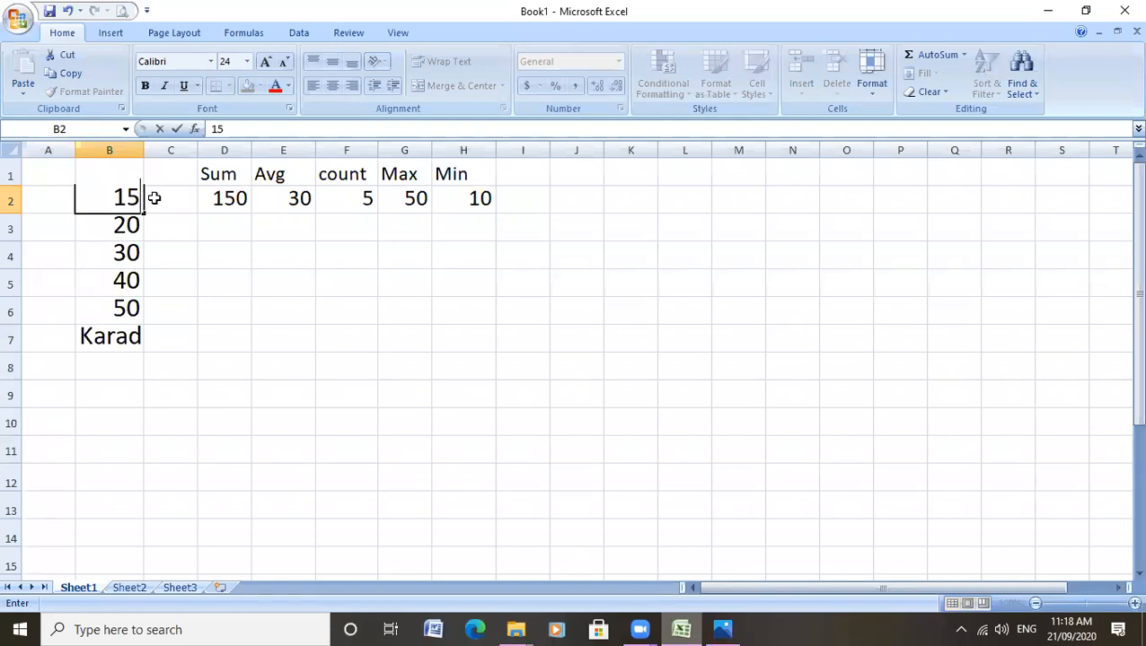
{"action": "key", "text": "Return"}
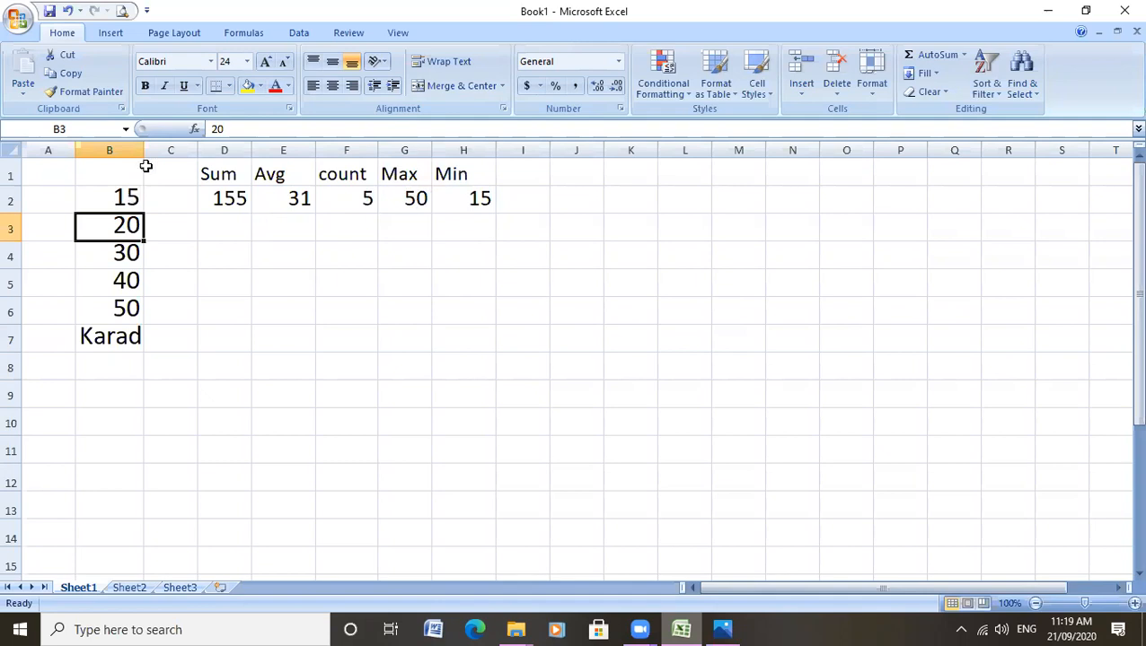
Step: Replace the text in B7 with the number 21 and compare the ranges used by the Sum and count formulas
{"action": "left_click", "coordinate": [113, 336]}
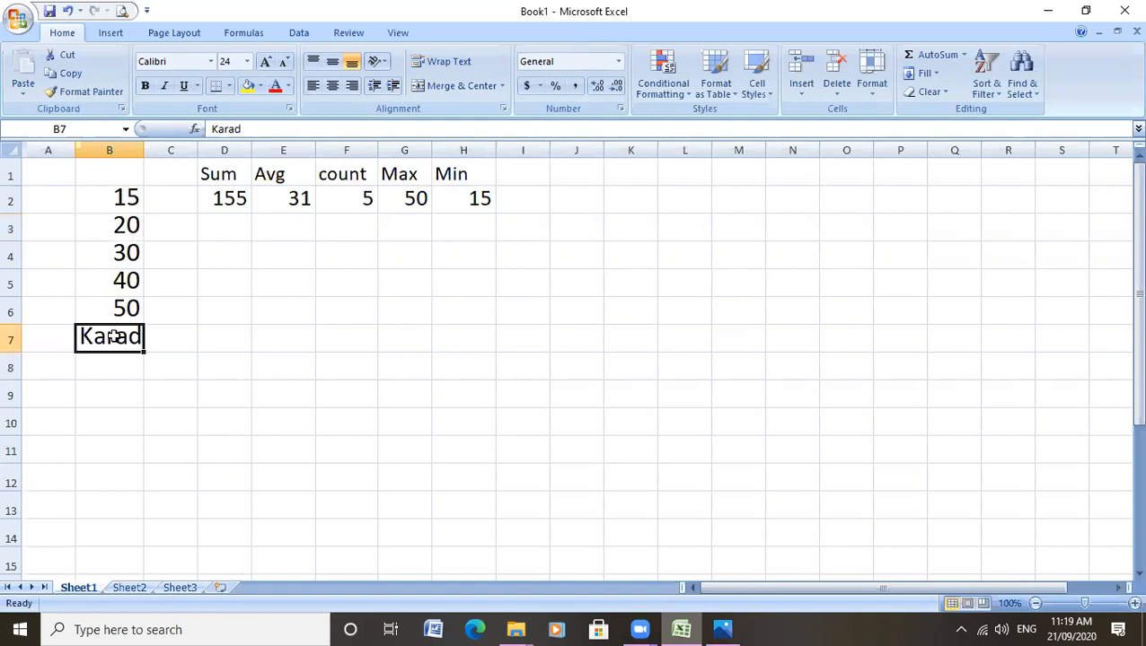
{"action": "type", "text": "21"}
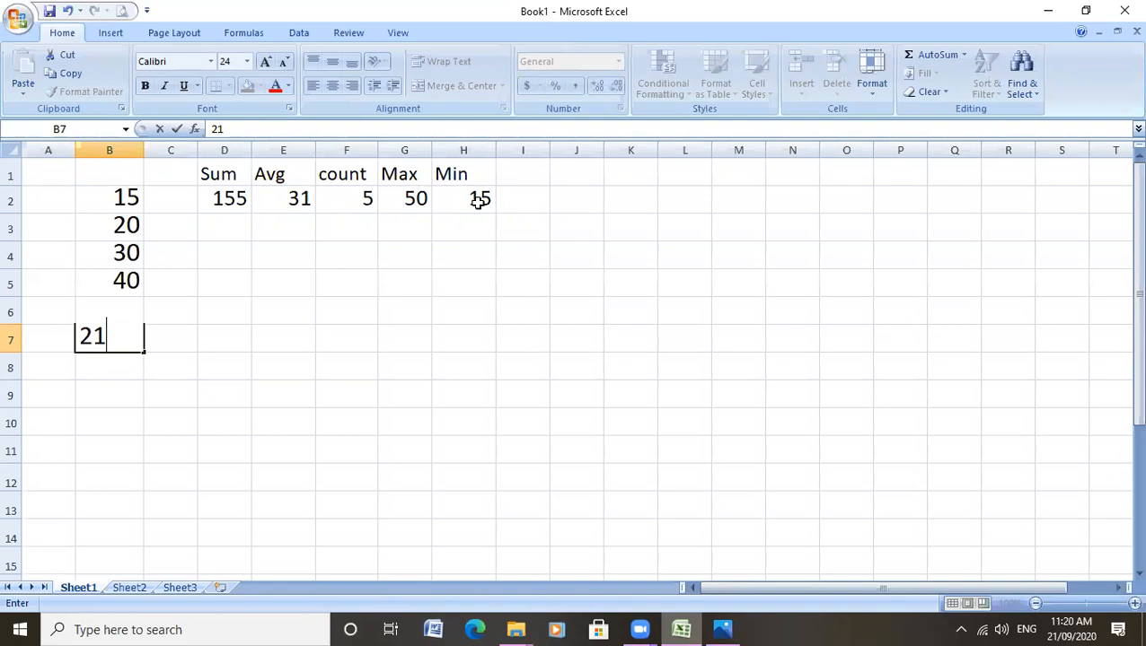
{"action": "key", "text": "Return"}
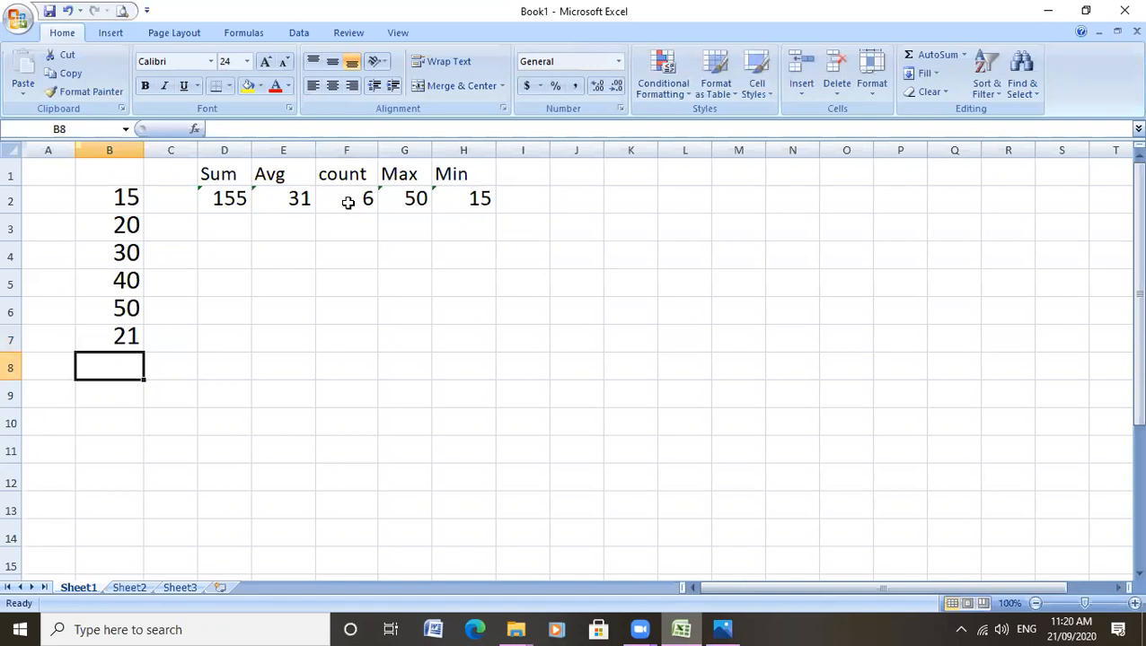
{"action": "left_click", "coordinate": [229, 197]}
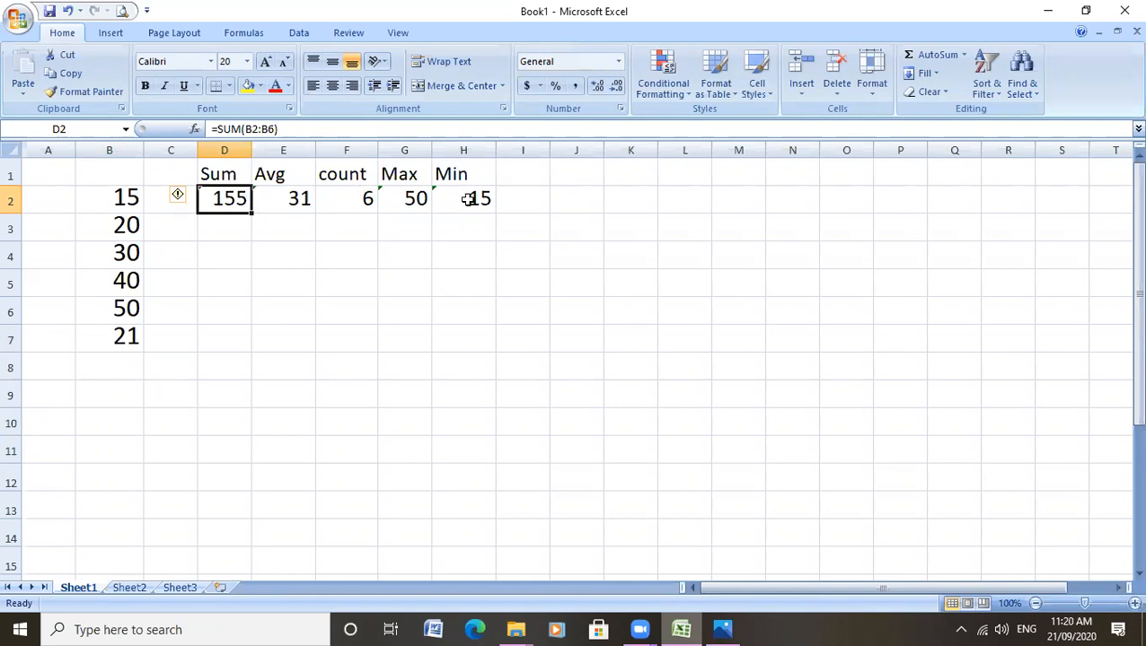
{"action": "left_click", "coordinate": [350, 175]}
{"action": "left_click", "coordinate": [341, 205]}
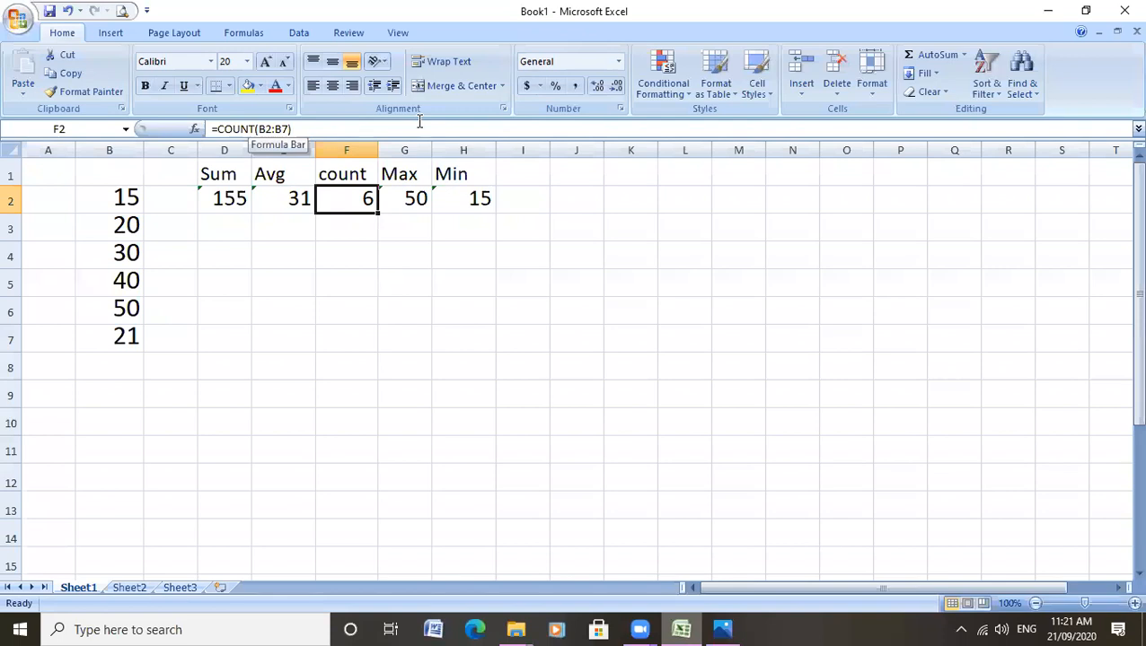
Step: Clear the function headings and results from D1 to I2 and switch to the textbook page 2.jpeg in Photos
{"action": "left_click_drag", "start_coordinate": [215, 174], "coordinate": [501, 198]}
{"action": "key", "text": "Delete"}
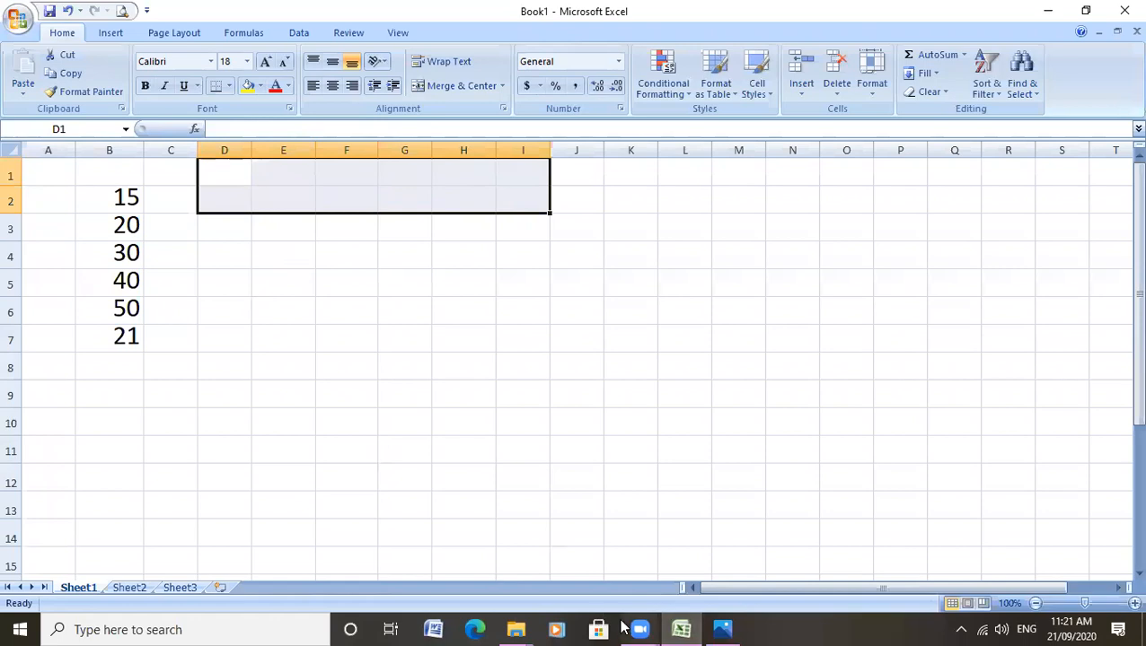
{"action": "left_click", "coordinate": [724, 629]}
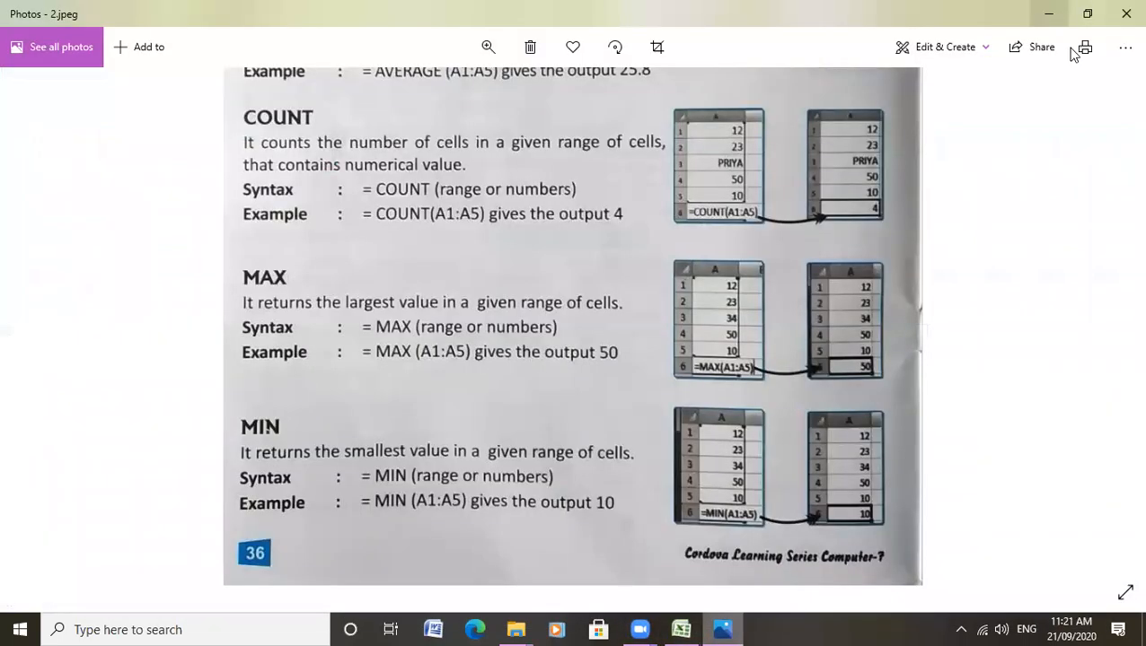
Step: Close textbook page 2.jpeg and open image 3 from the Std VII folder
{"action": "left_click", "coordinate": [1119, 9]}
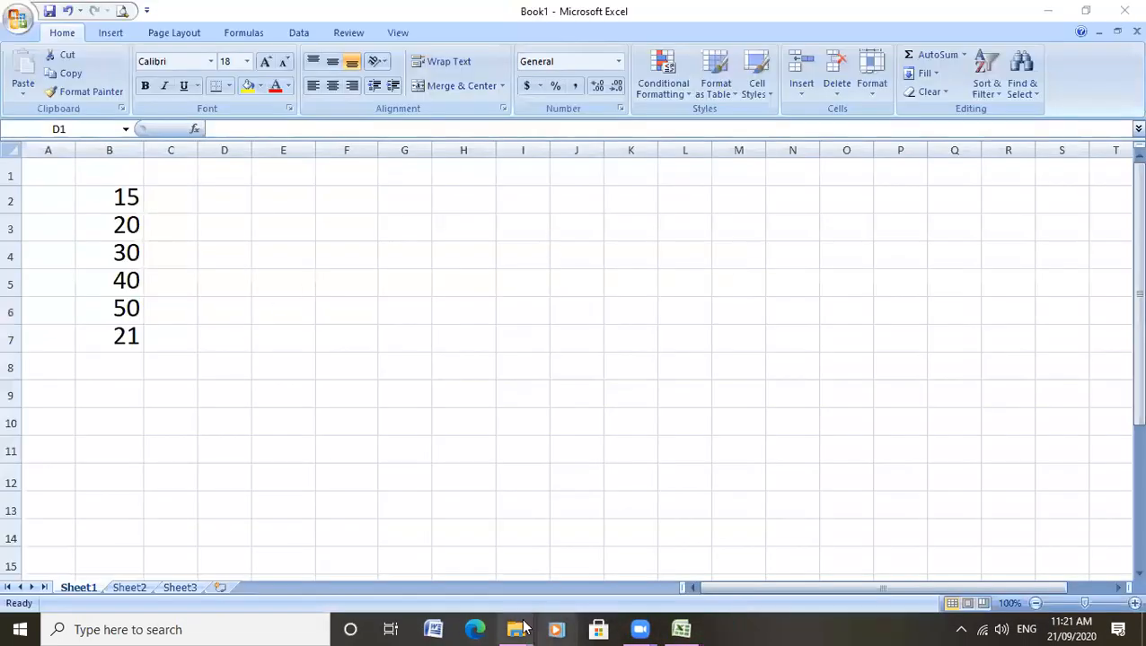
{"action": "mouse_move", "coordinate": [516, 629]}
{"action": "left_click", "coordinate": [611, 580]}
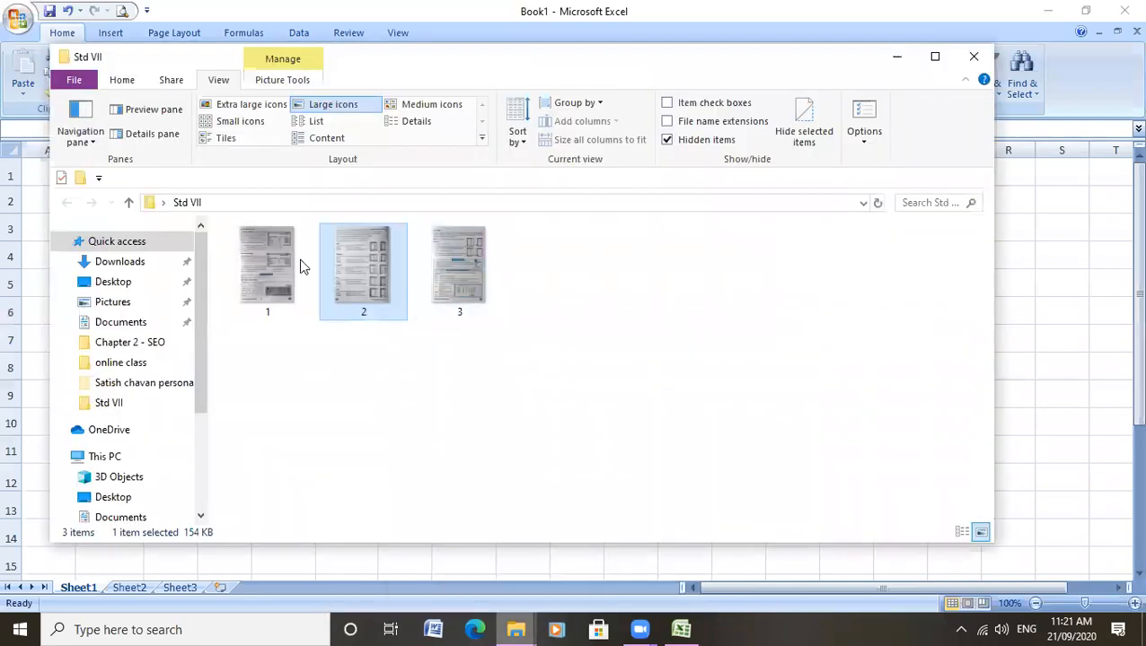
{"action": "left_click", "coordinate": [453, 274]}
{"action": "double_click", "coordinate": [452, 274]}
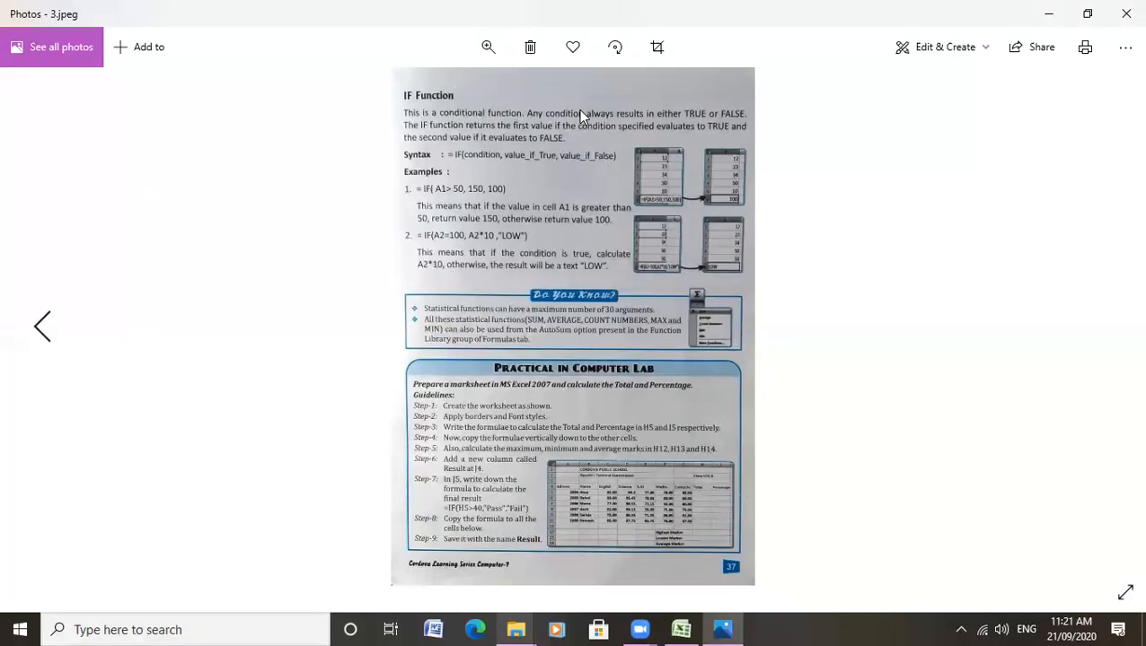
Step: Read the IF Function syntax and examples enlarged on page 3.jpeg, then return to the Excel workbook
{"action": "key", "text": "Left"}
{"action": "key", "text": "Right"}
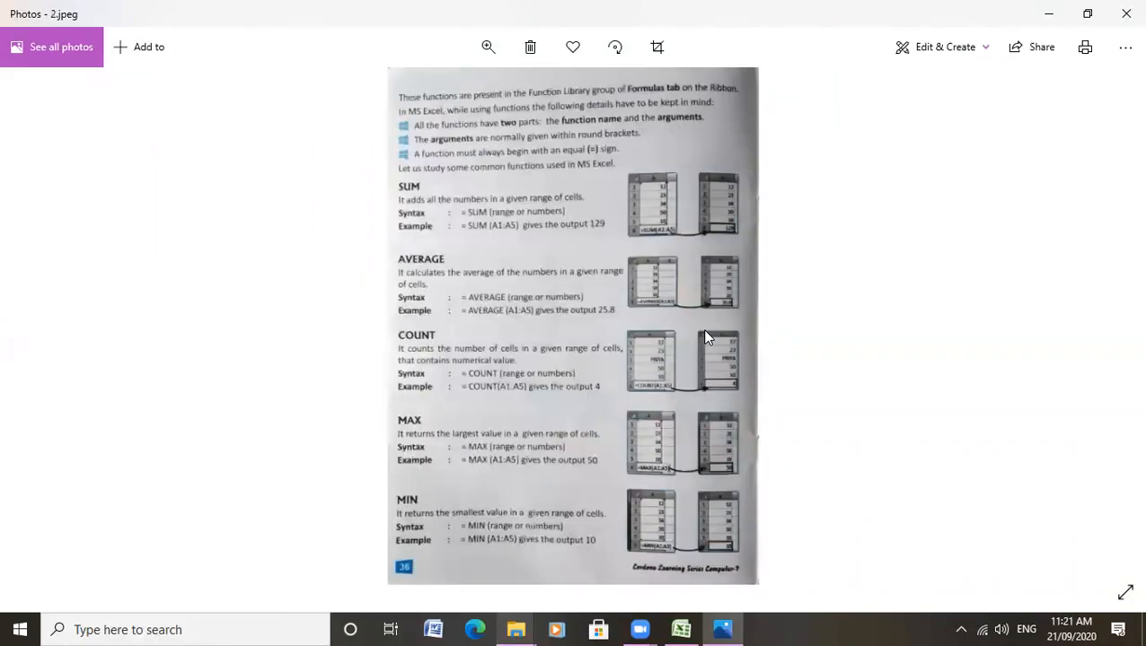
{"action": "key", "text": "Right"}
{"action": "left_click", "coordinate": [488, 47]}
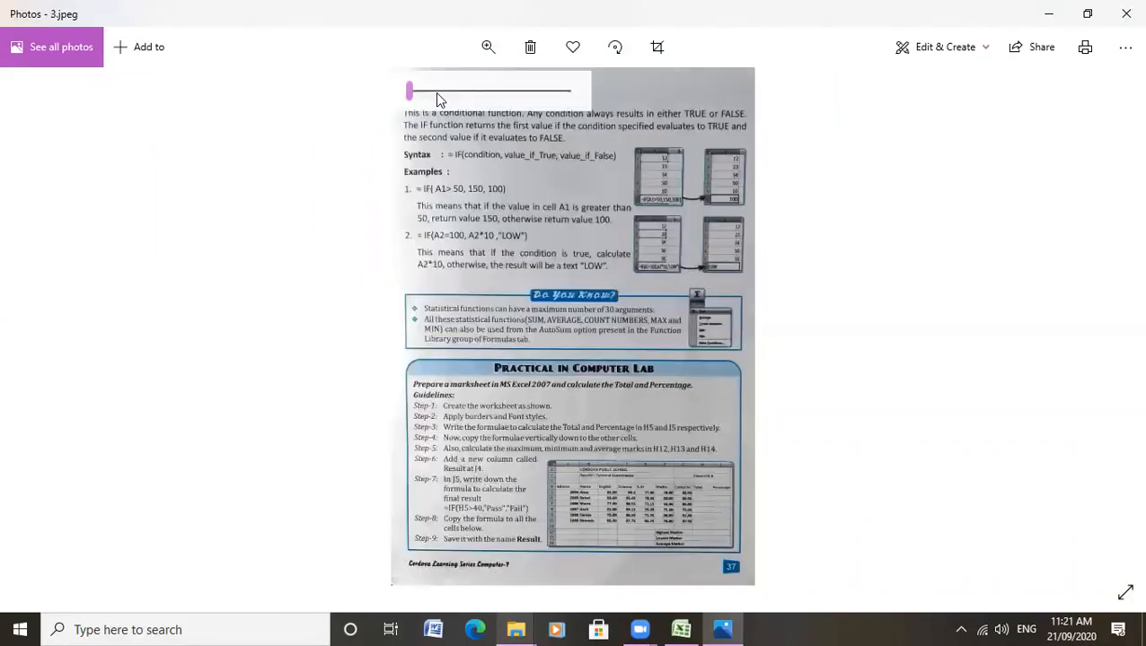
{"action": "left_click", "coordinate": [436, 93]}
{"action": "left_click_drag", "start_coordinate": [622, 212], "coordinate": [627, 616]}
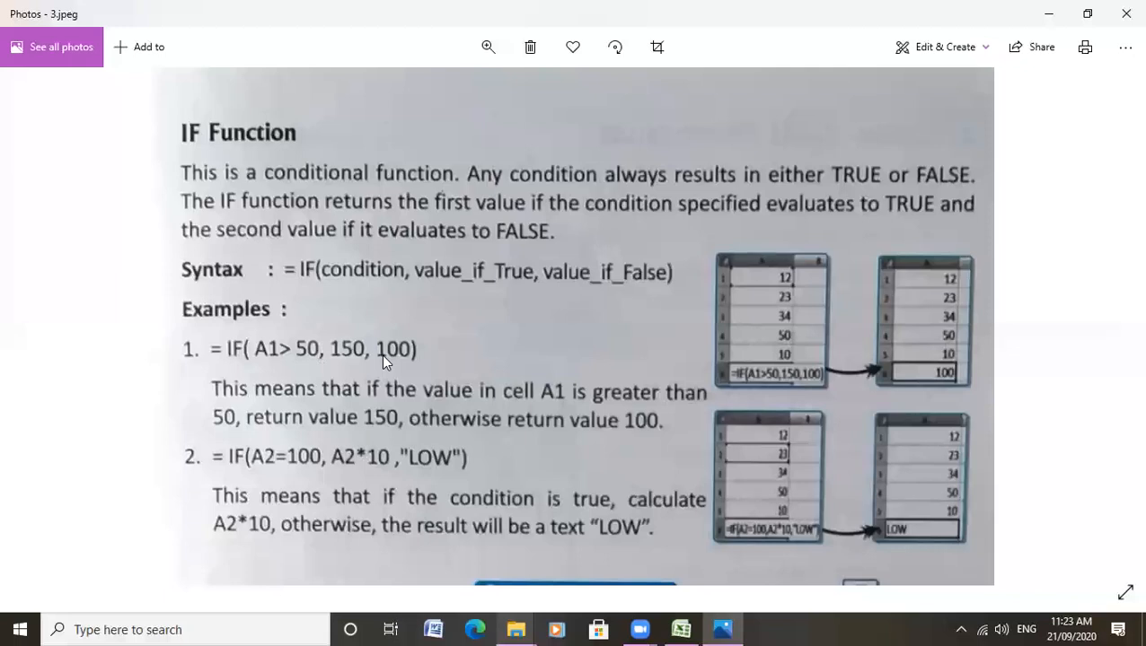
{"action": "left_click", "coordinate": [1126, 13]}
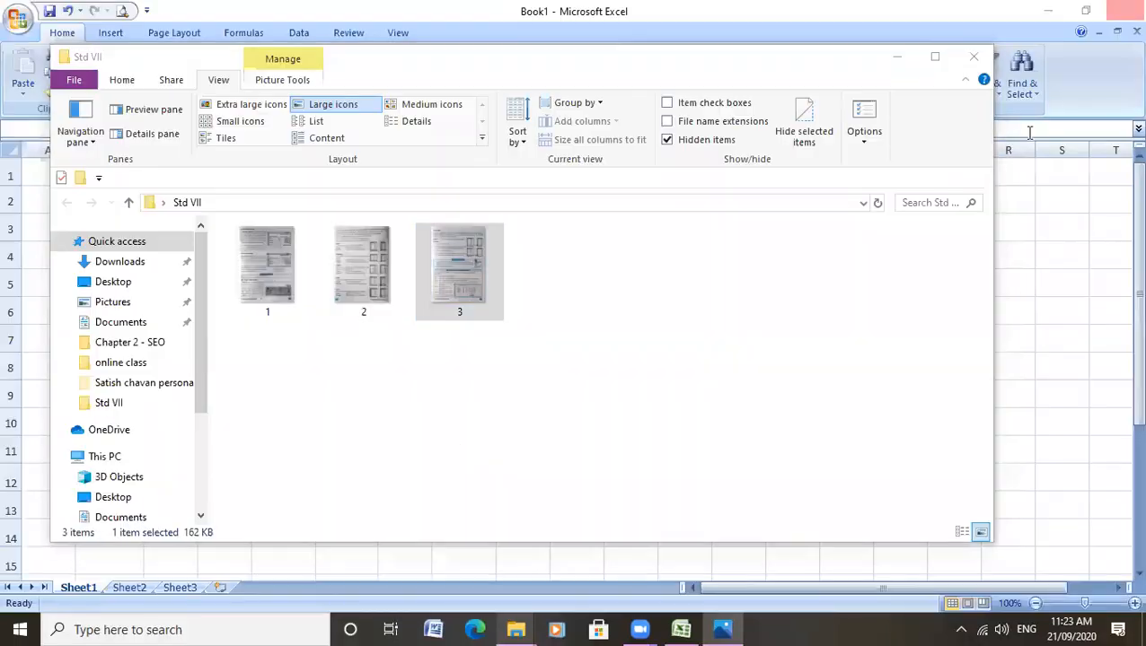
{"action": "left_click", "coordinate": [973, 57]}
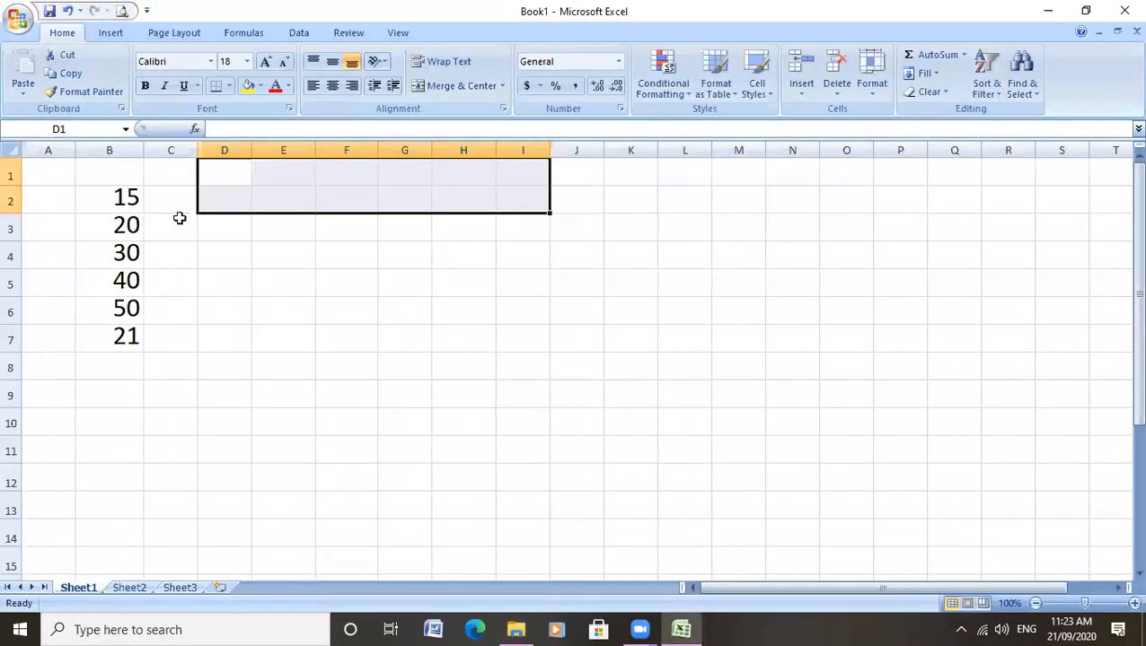
Step: Enter the column headings per in B1 and Grade in C1
{"action": "left_click", "coordinate": [115, 175]}
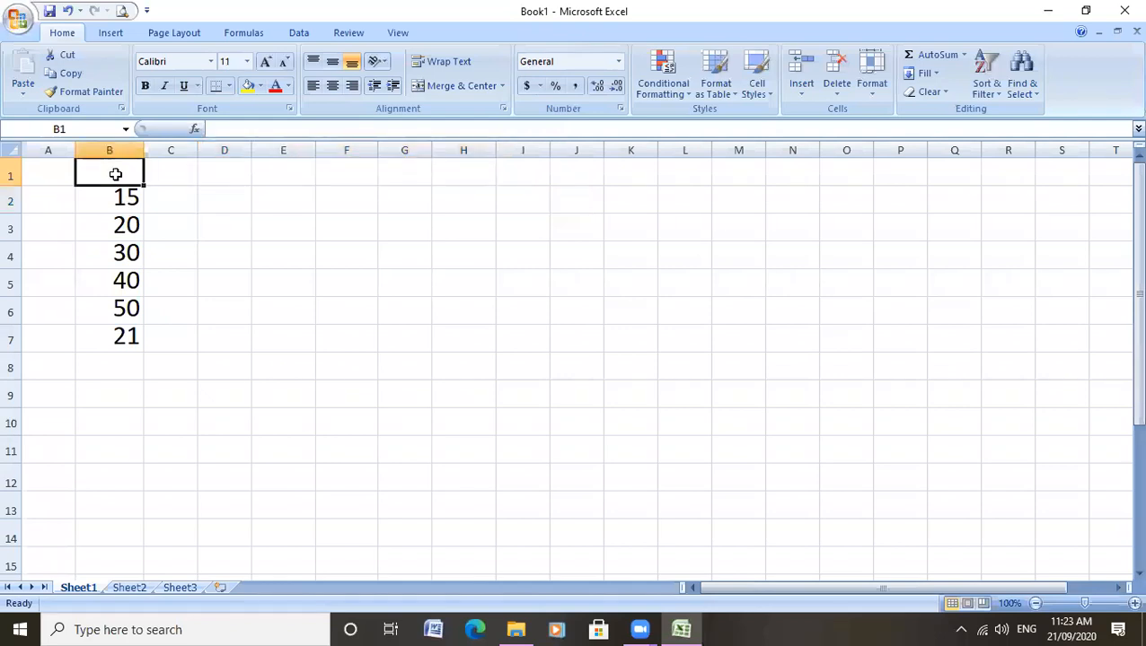
{"action": "type", "text": "per"}
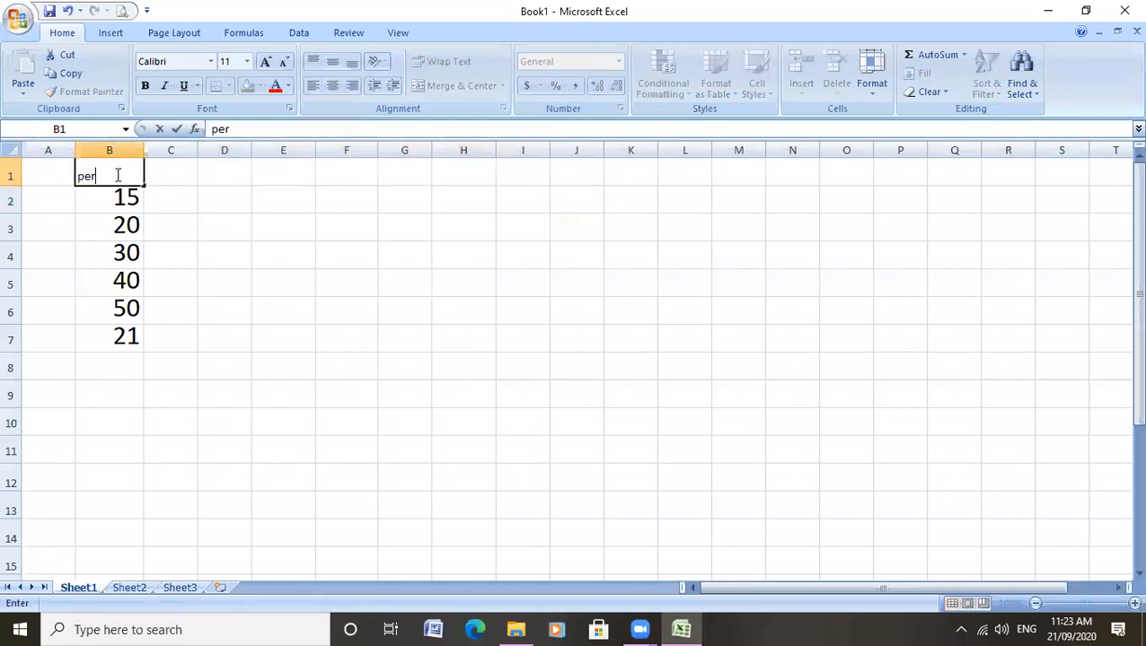
{"action": "left_click", "coordinate": [174, 248]}
{"action": "left_click", "coordinate": [113, 177]}
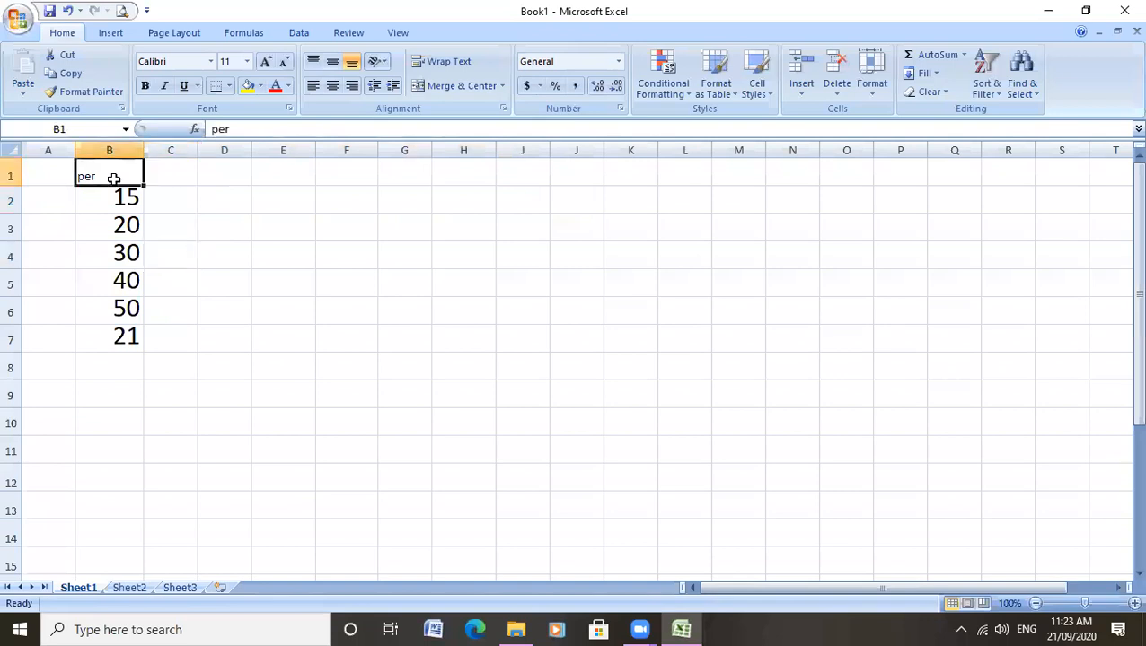
{"action": "left_click", "coordinate": [178, 172]}
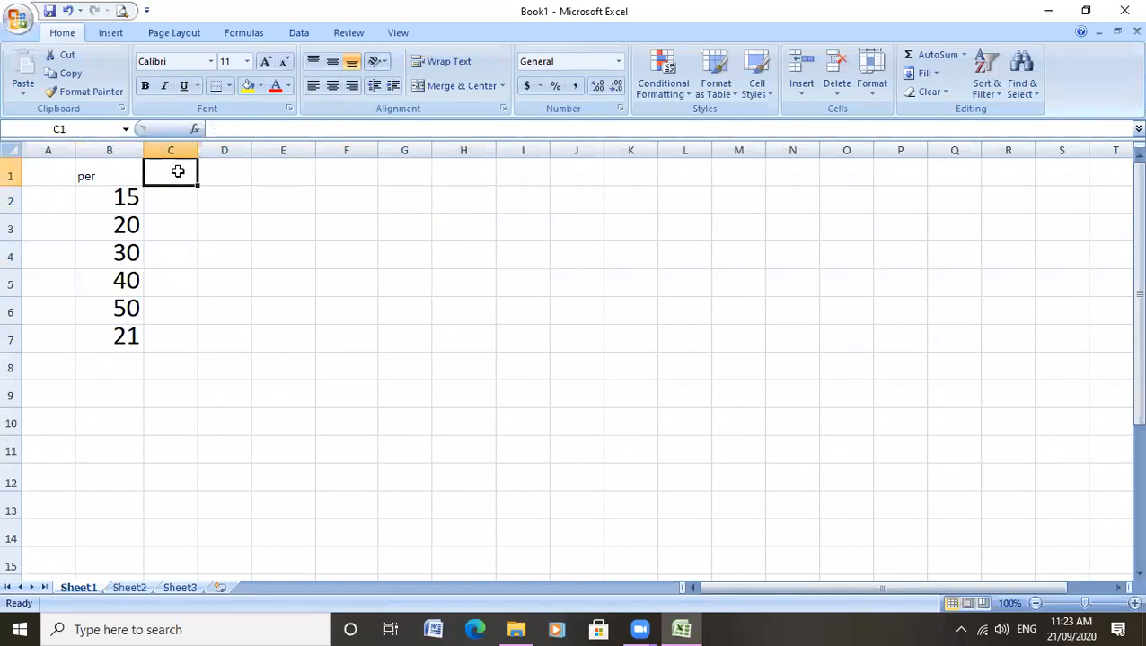
{"action": "type", "text": "Grade"}
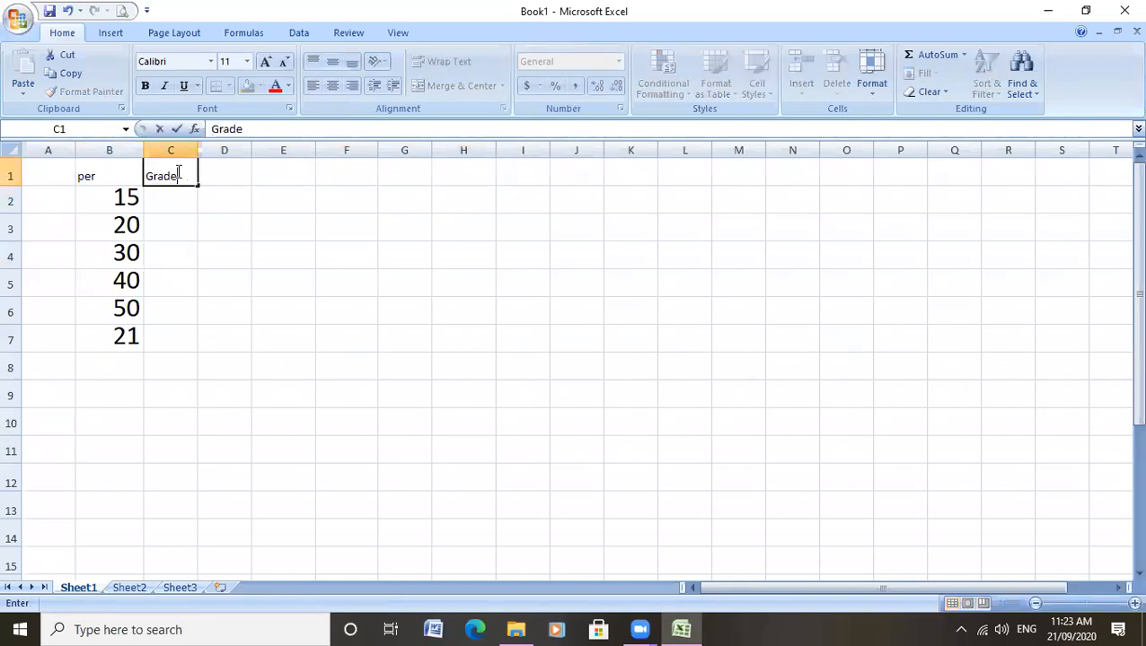
Step: Enter the formula =if(b2>30,"Pass","Fail") in cell C2
{"action": "left_click", "coordinate": [170, 199]}
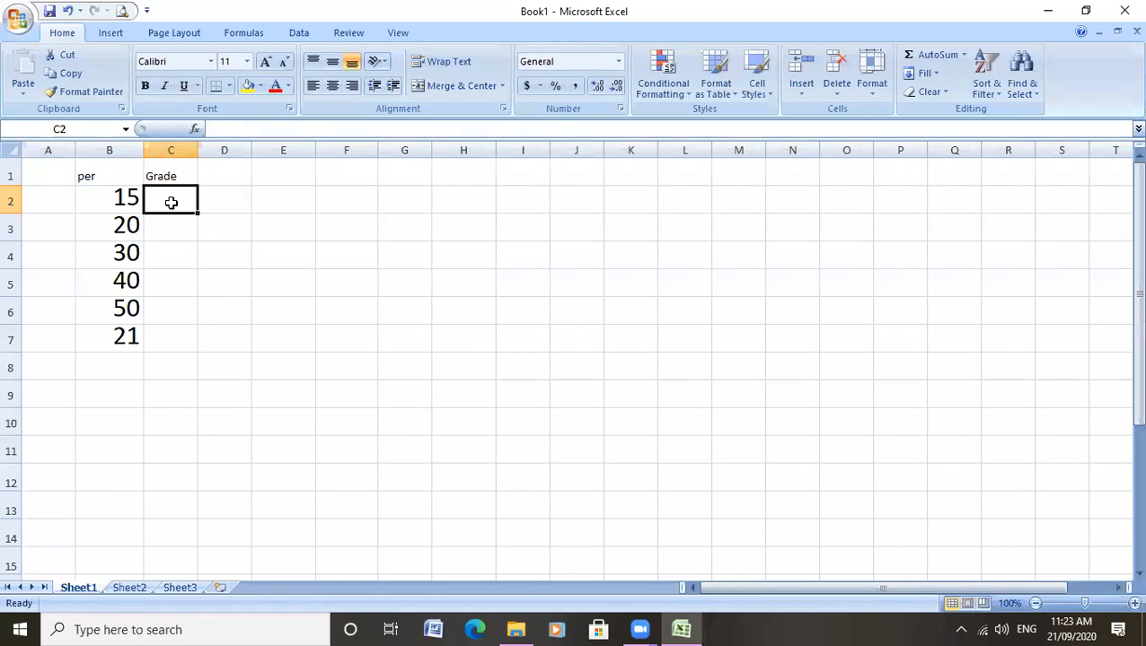
{"action": "type", "text": "="}
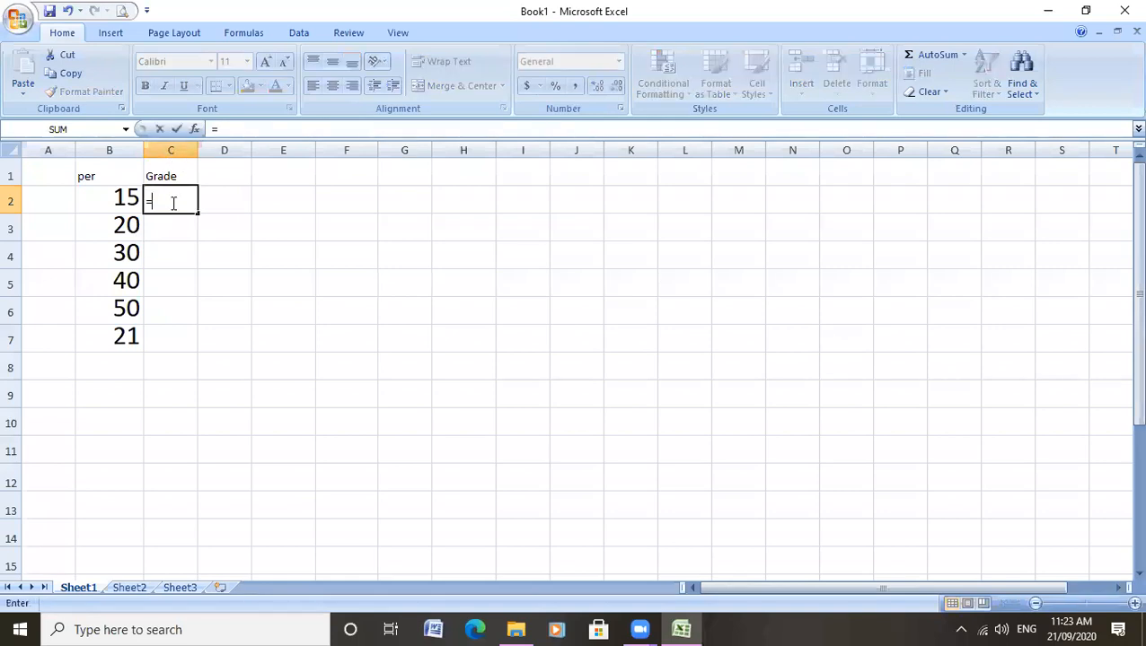
{"action": "type", "text": "if"}
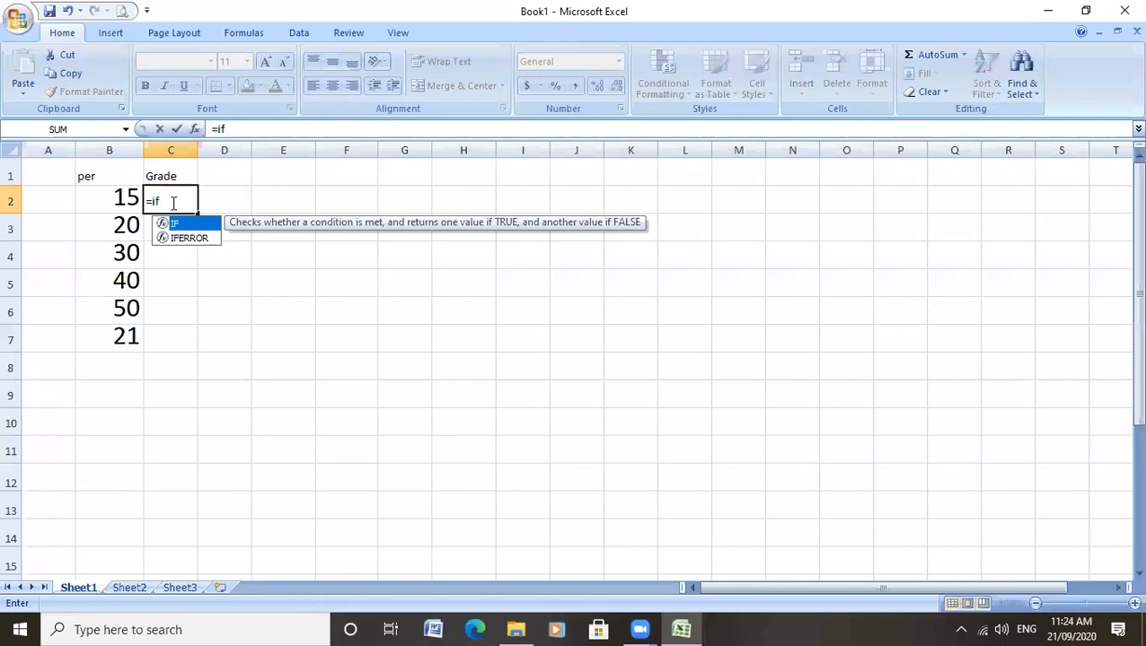
{"action": "type", "text": "("}
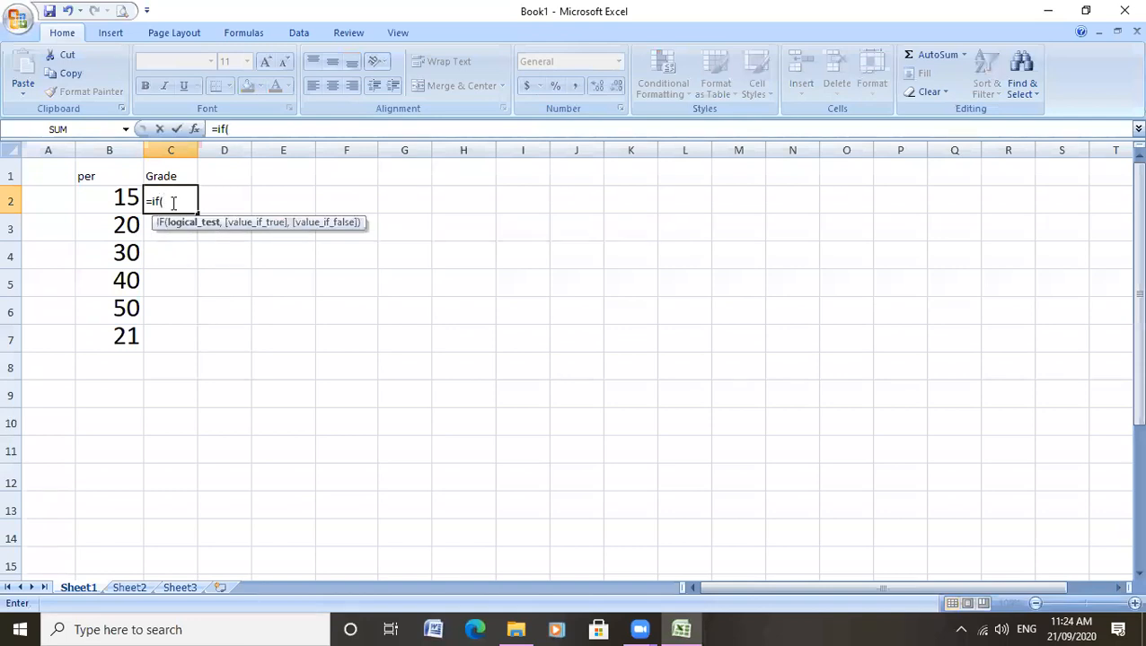
{"action": "type", "text": "b2>30"}
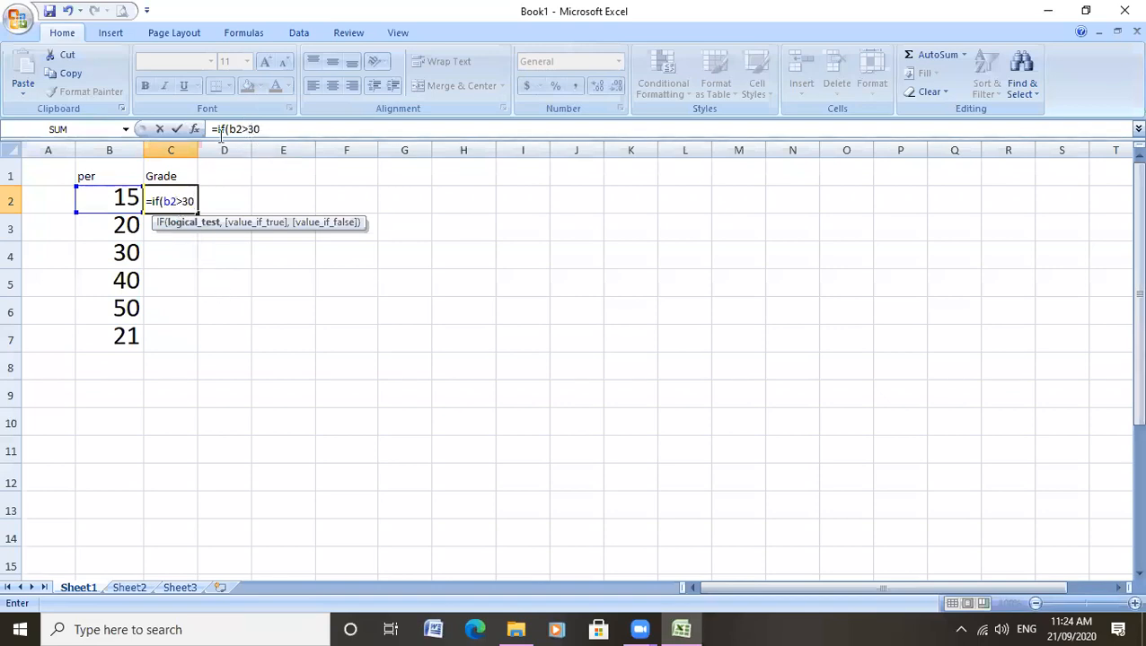
{"action": "type", "text": ","}
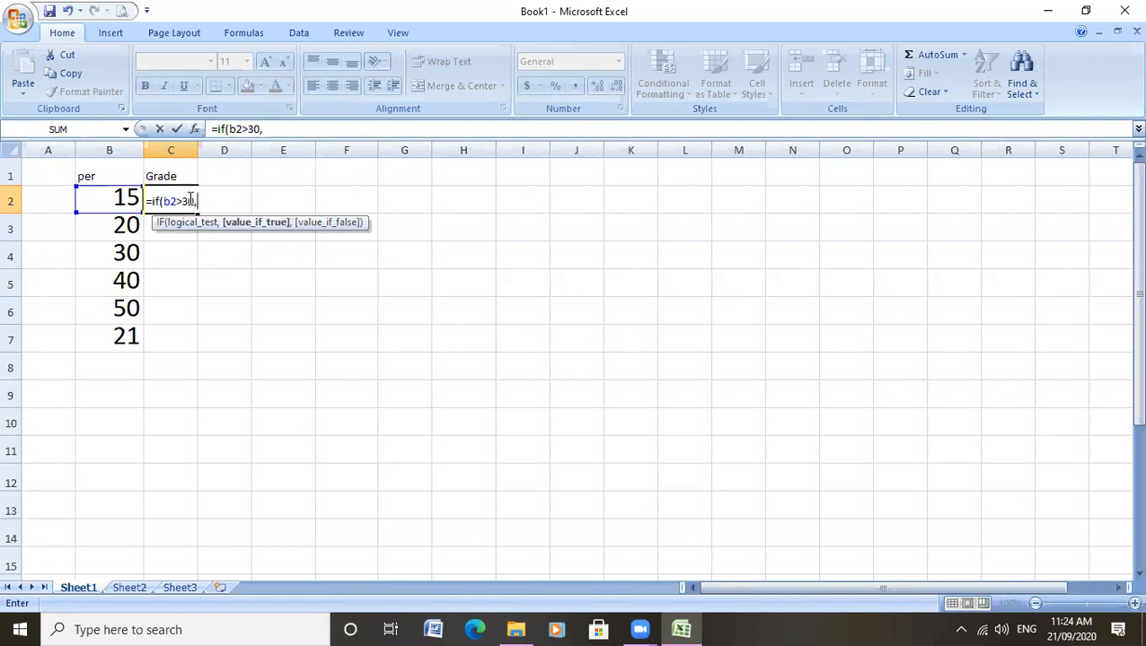
{"action": "type", "text": "\"Pass\""}
{"action": "type", "text": ",\"Fa"}
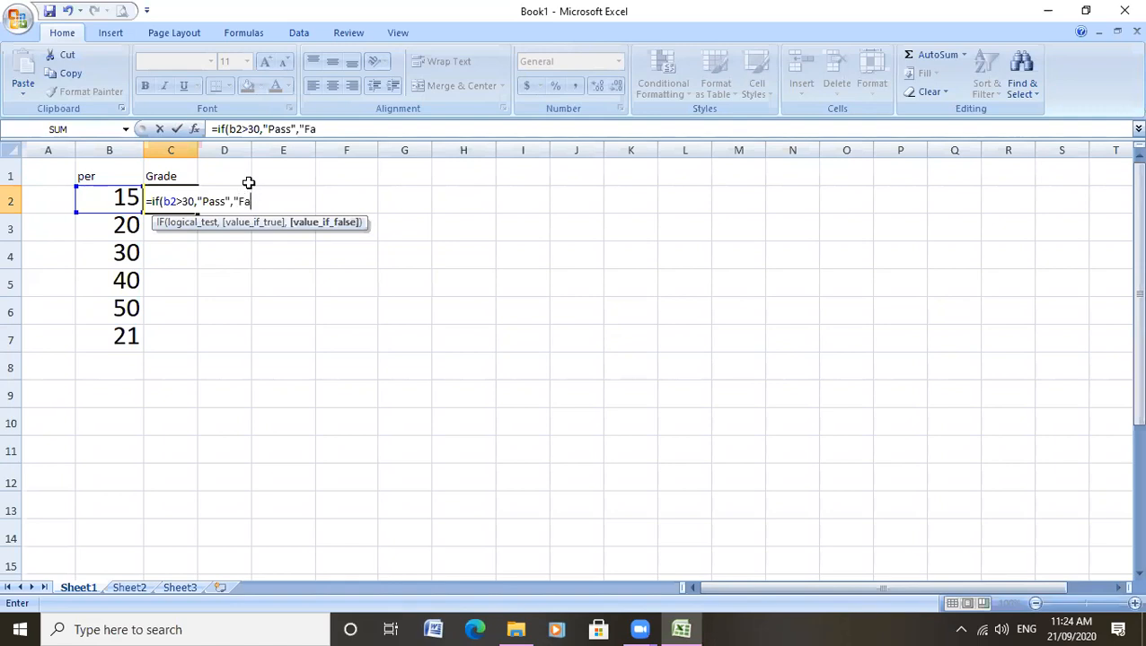
{"action": "type", "text": "il\""}
{"action": "type", "text": ")"}
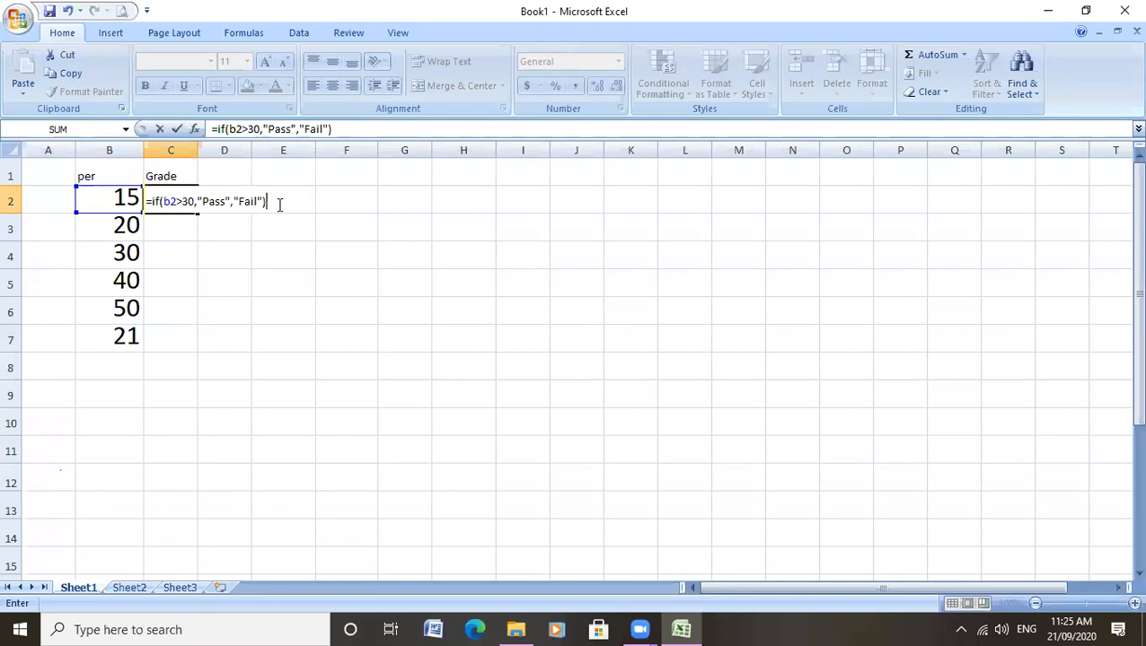
{"action": "key", "text": "Return"}
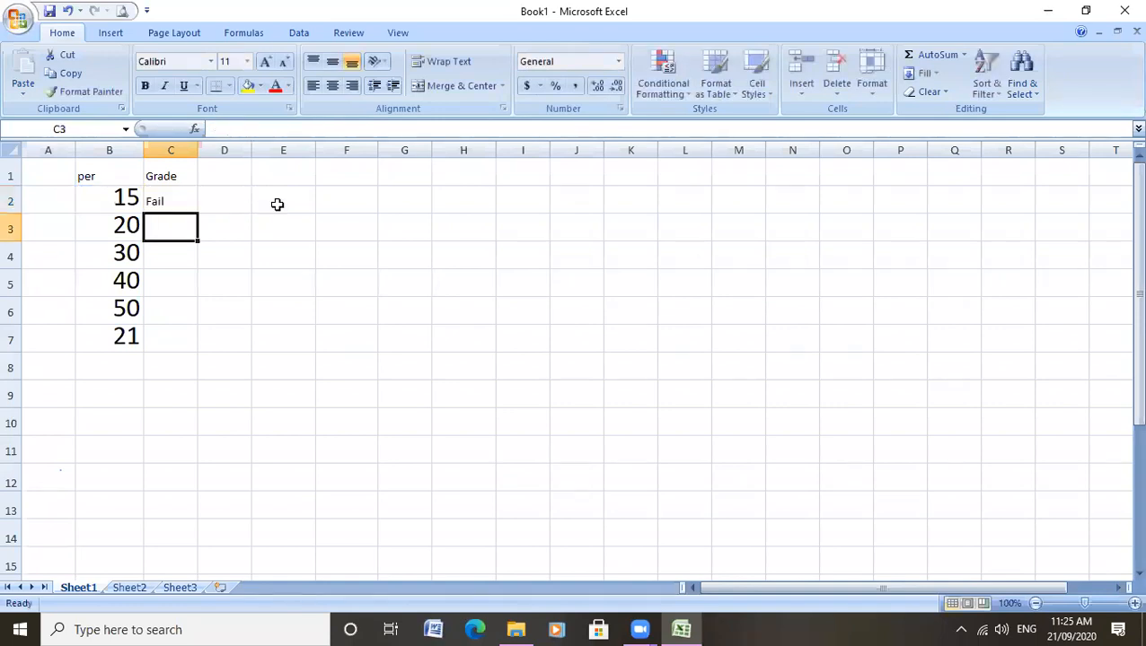
Step: Increase the font size of the grade in C2 to 20
{"action": "left_click", "coordinate": [174, 202]}
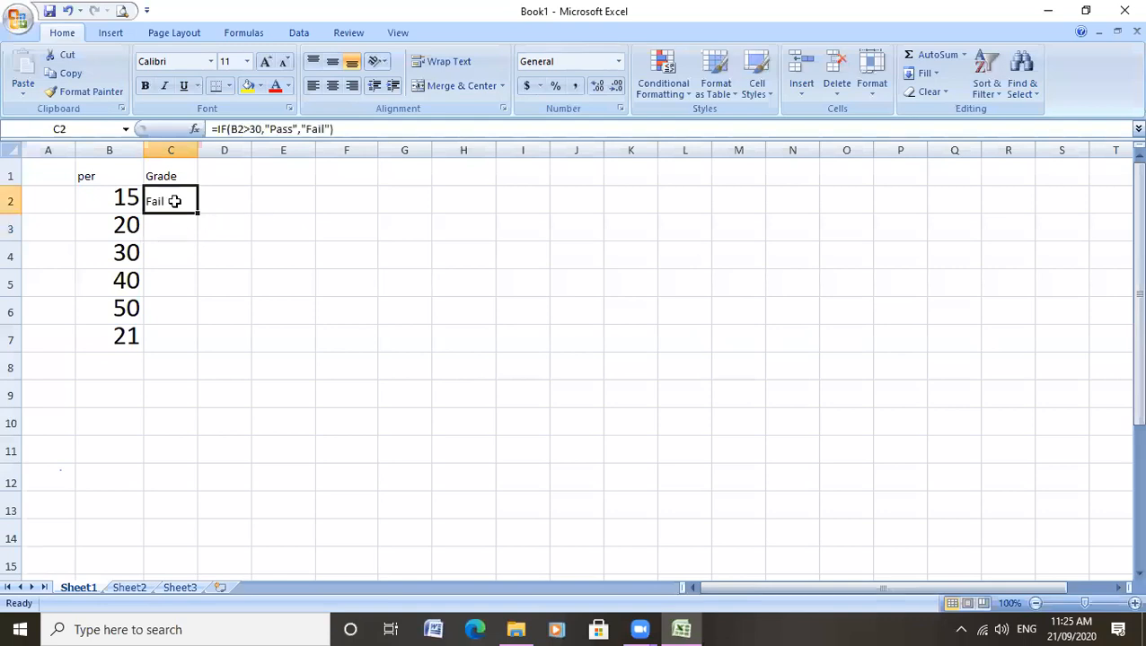
{"action": "left_click", "coordinate": [267, 63]}
{"action": "left_click", "coordinate": [267, 63]}
{"action": "left_click", "coordinate": [266, 62]}
{"action": "left_click", "coordinate": [267, 62]}
{"action": "left_click", "coordinate": [267, 63]}
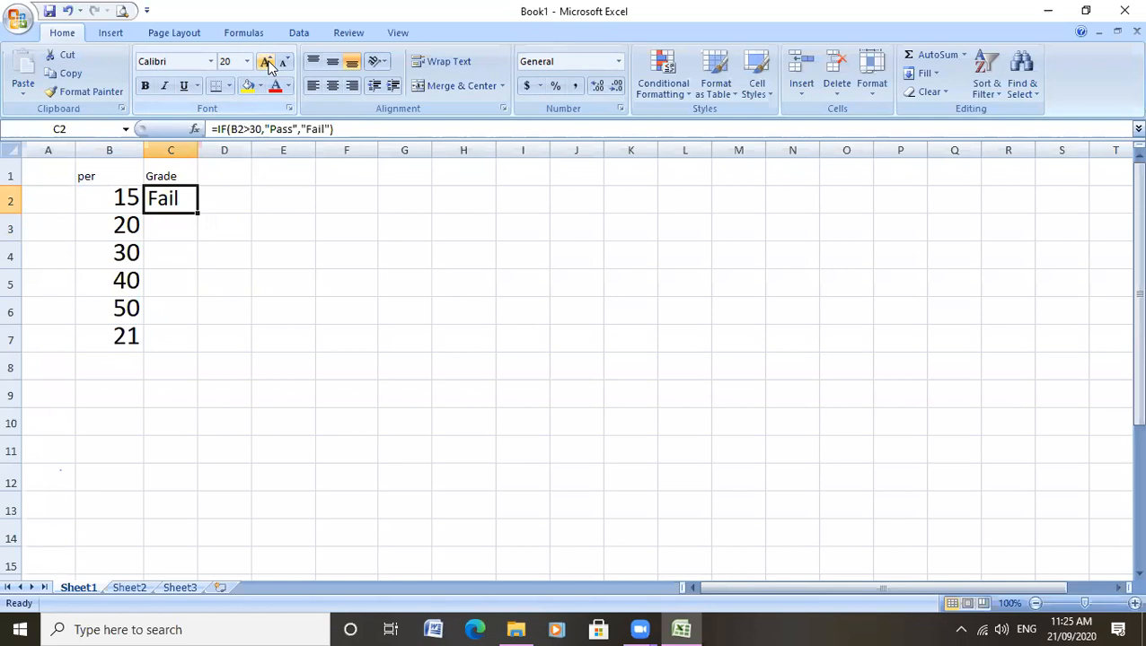
Step: Increase the font size of the empty grade cells C3 to C7 to 24
{"action": "left_click_drag", "start_coordinate": [172, 228], "coordinate": [192, 333]}
{"action": "left_click", "coordinate": [264, 64]}
{"action": "left_click", "coordinate": [265, 64]}
{"action": "left_click", "coordinate": [265, 64]}
{"action": "left_click", "coordinate": [265, 64]}
{"action": "left_click", "coordinate": [265, 64]}
{"action": "left_click", "coordinate": [264, 64]}
{"action": "left_click", "coordinate": [264, 64]}
{"action": "left_click", "coordinate": [209, 225]}
Step: Enter the formula =if(b3>30,"Pass","Fail") in cell C3 and reselect that cell
{"action": "left_click", "coordinate": [156, 228]}
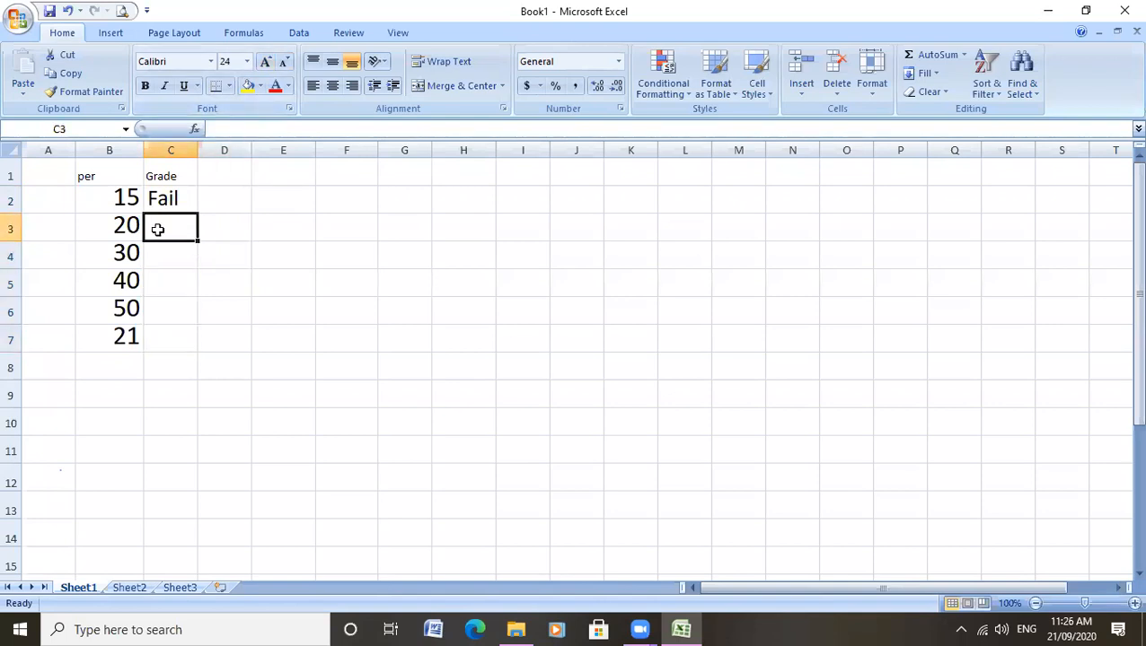
{"action": "type", "text": "=if"}
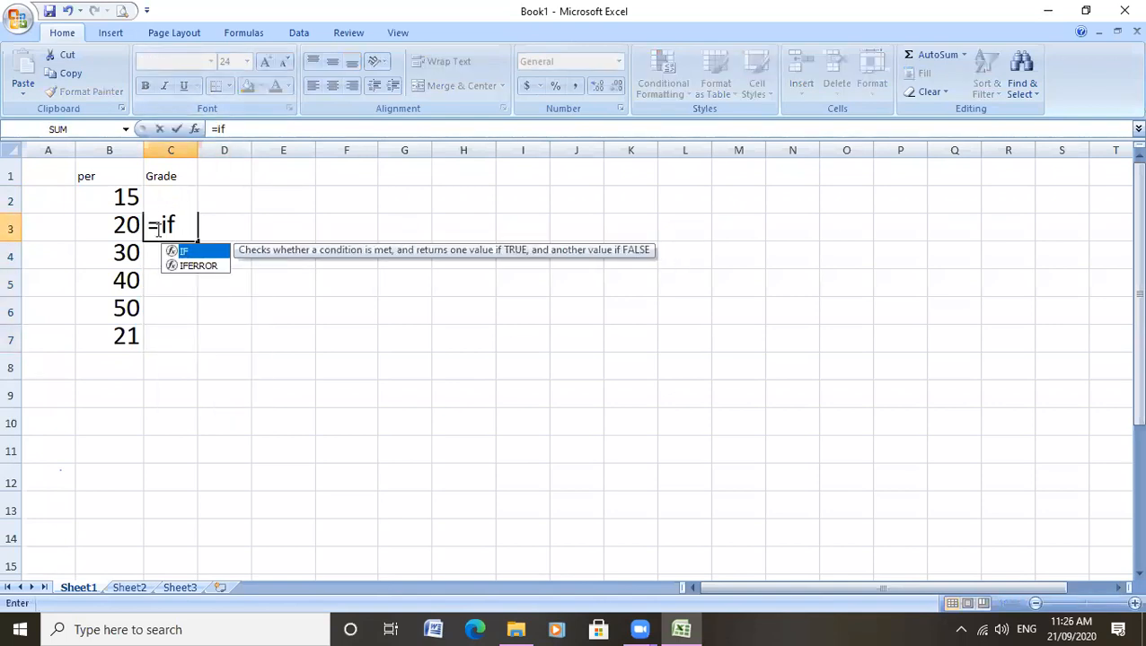
{"action": "type", "text": "("}
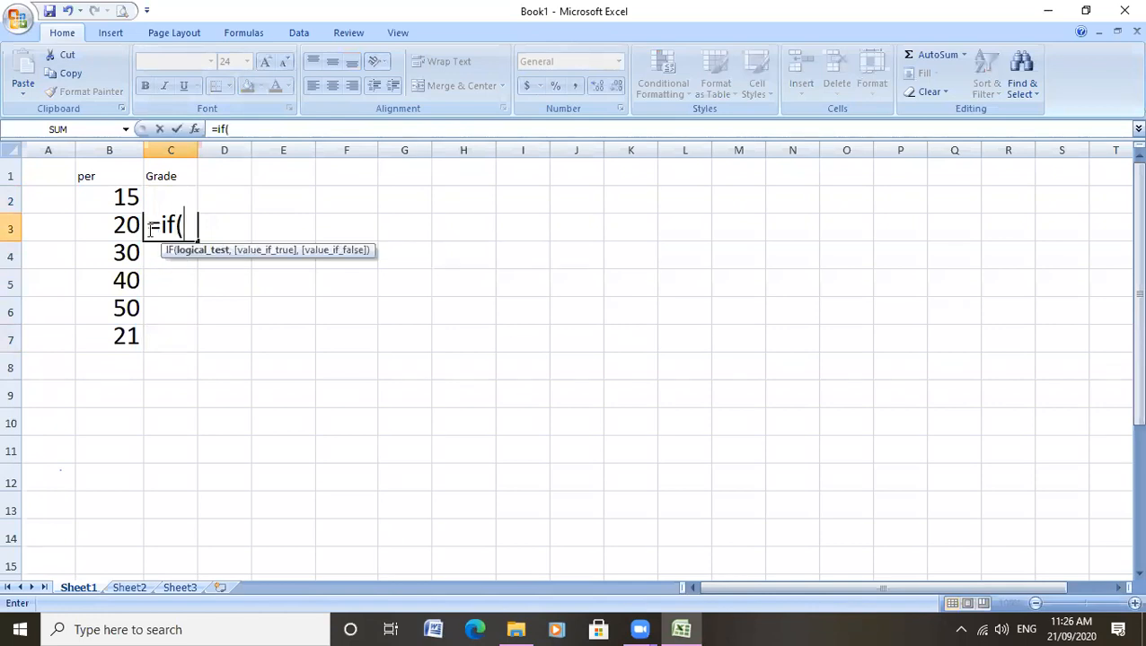
{"action": "type", "text": "b"}
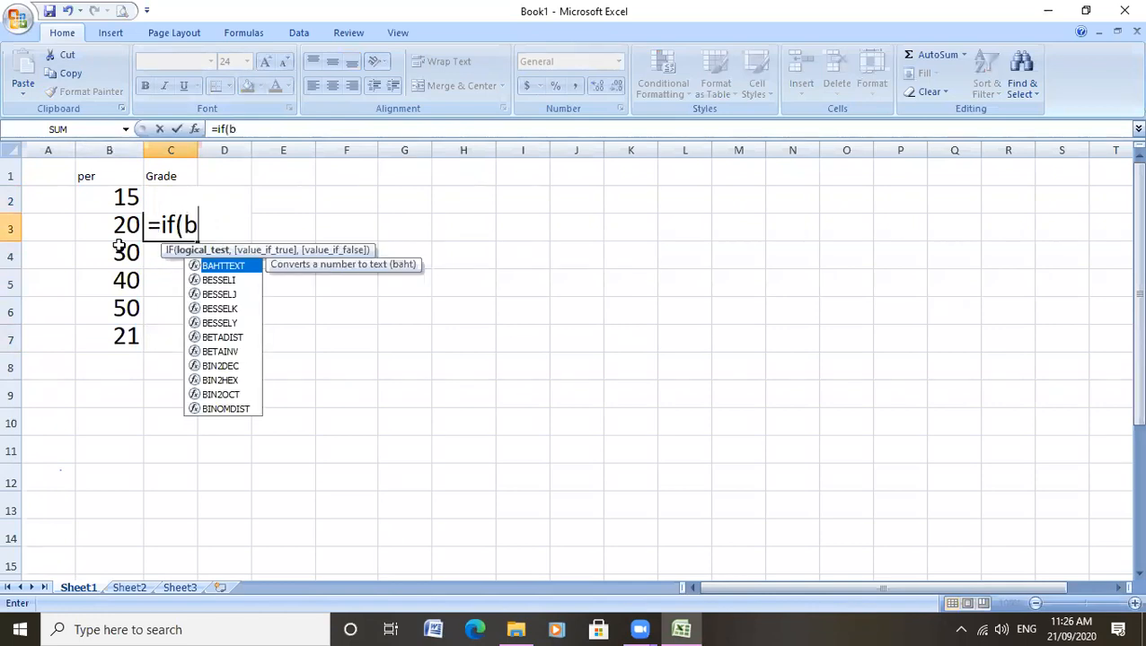
{"action": "type", "text": "3>"}
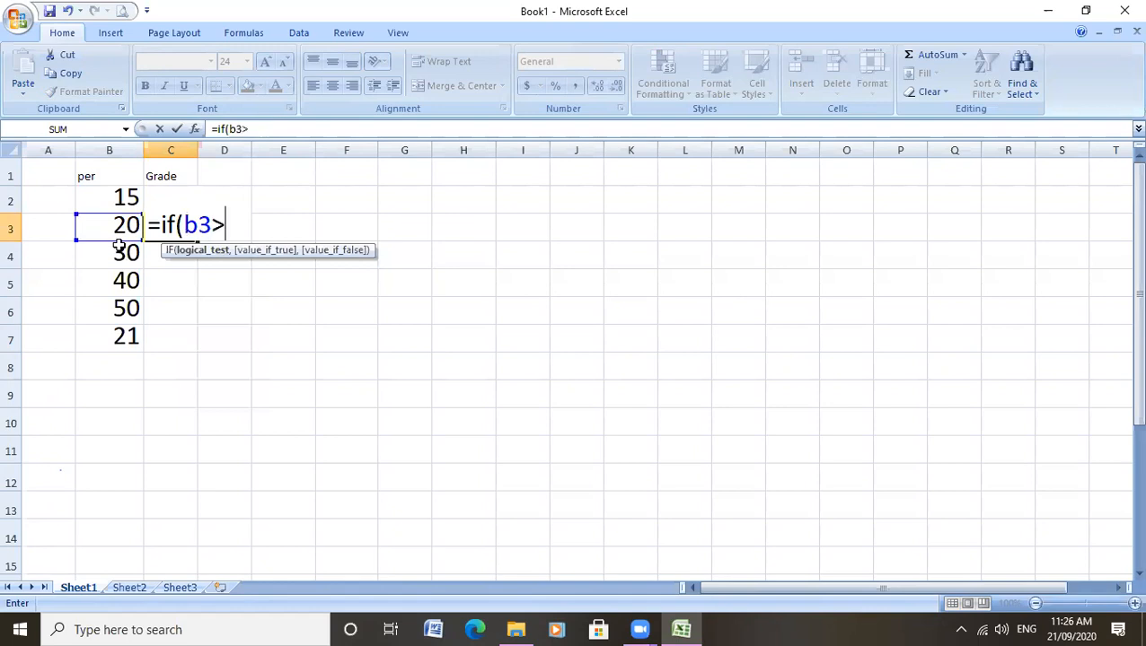
{"action": "type", "text": "30,"}
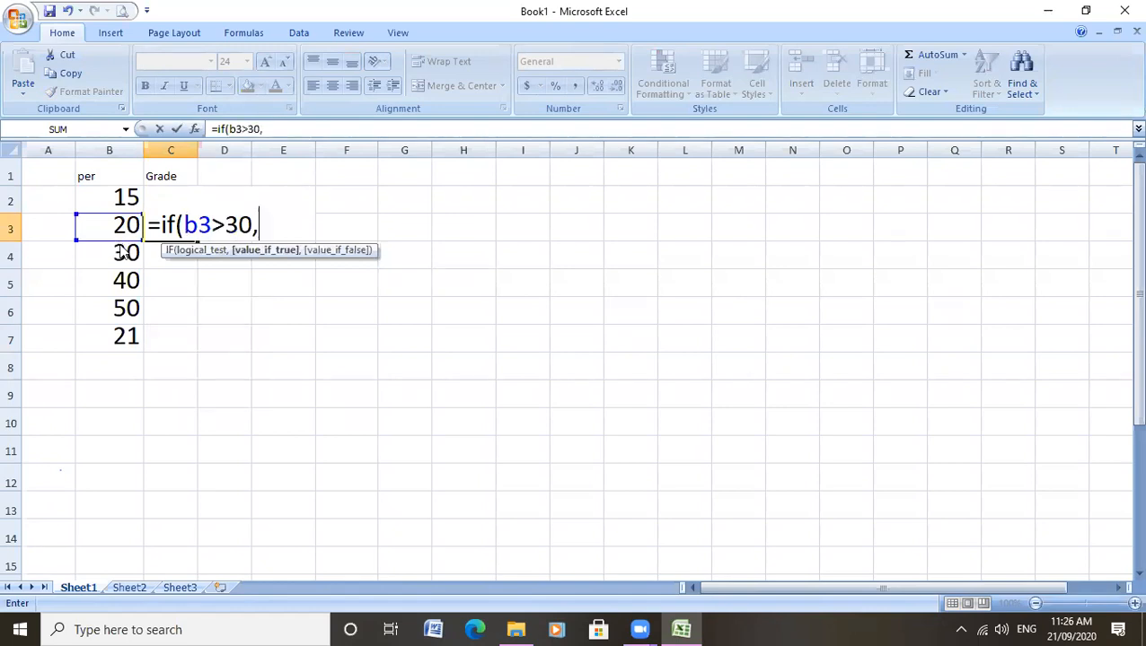
{"action": "type", "text": "\"Pass\","}
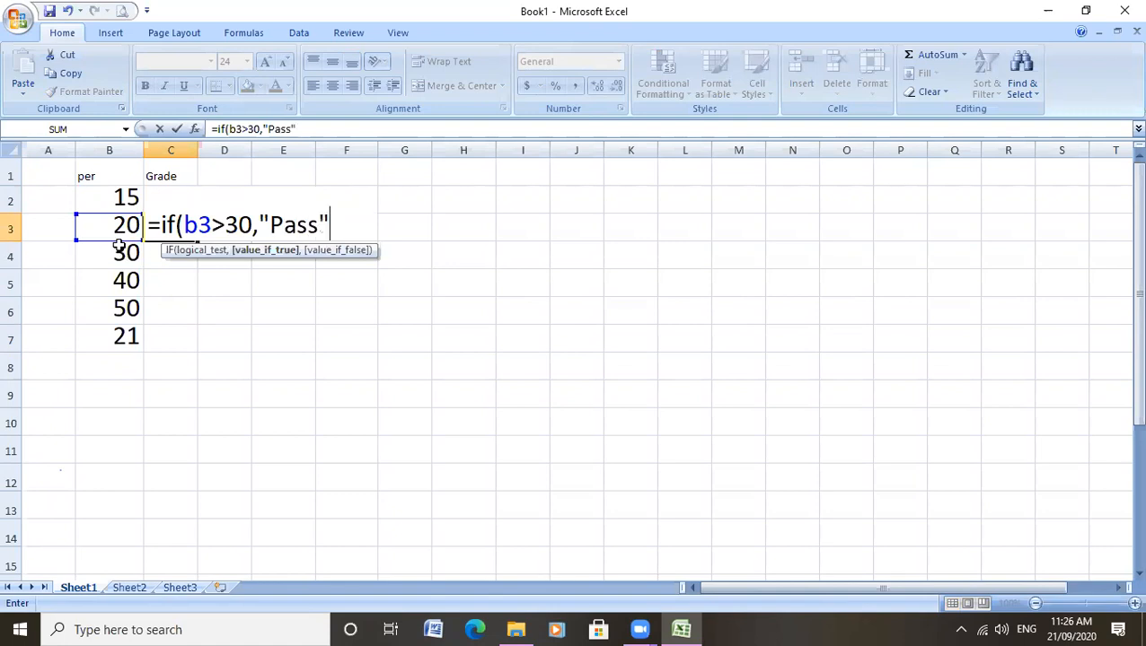
{"action": "type", "text": "\"Fa"}
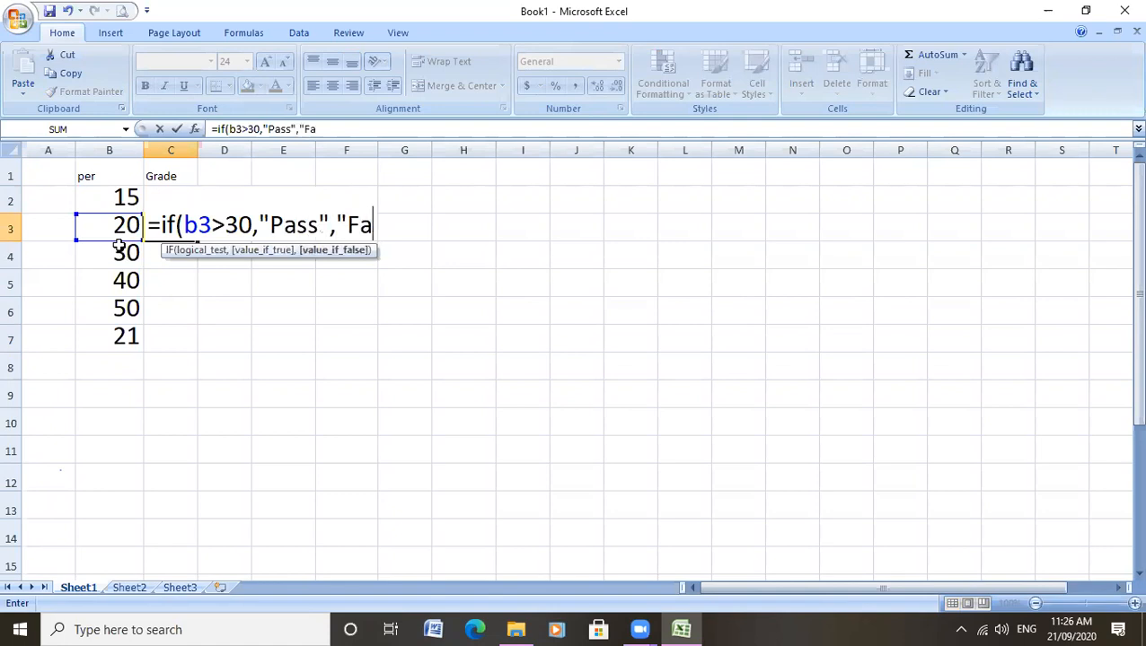
{"action": "type", "text": "il\")"}
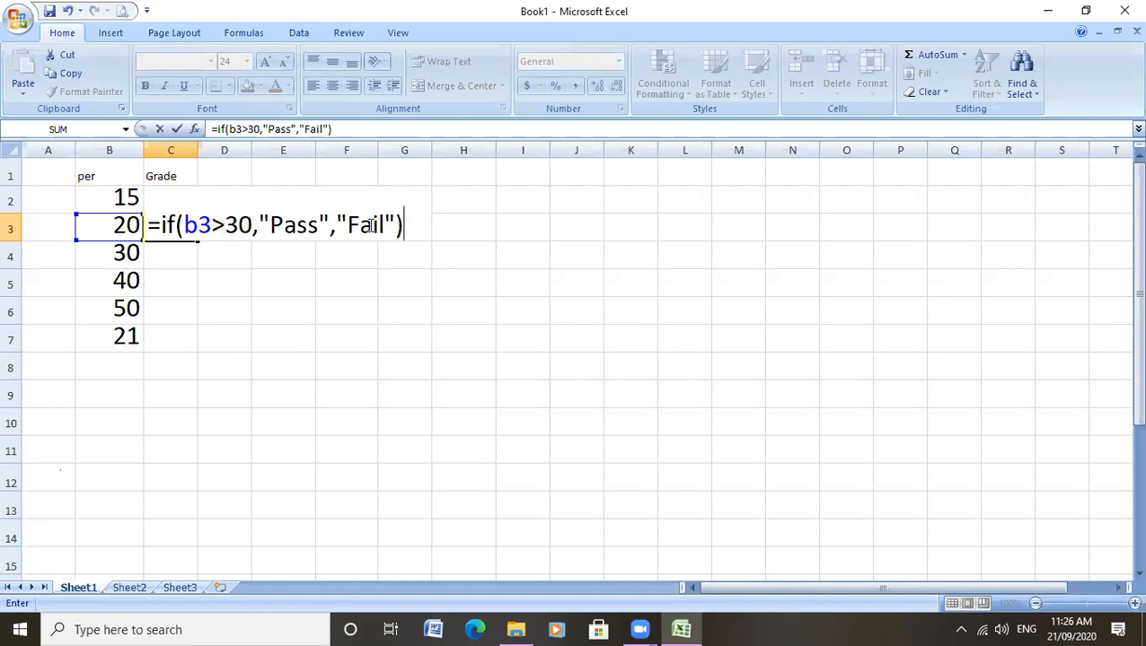
{"action": "key", "text": "Return"}
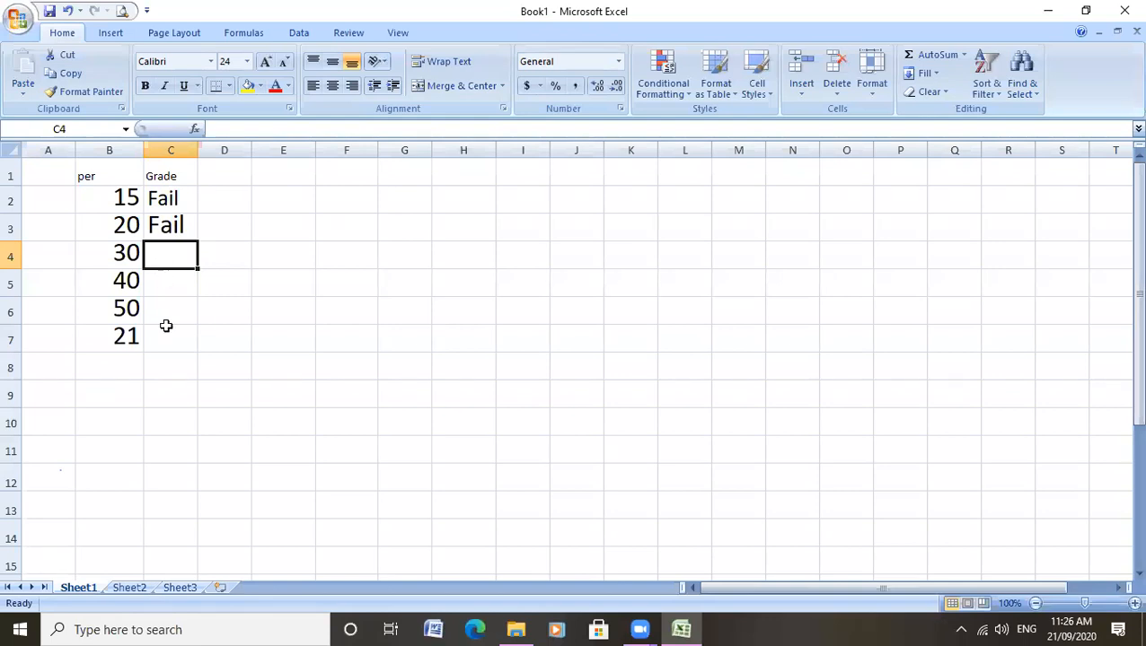
{"action": "left_click", "coordinate": [172, 227]}
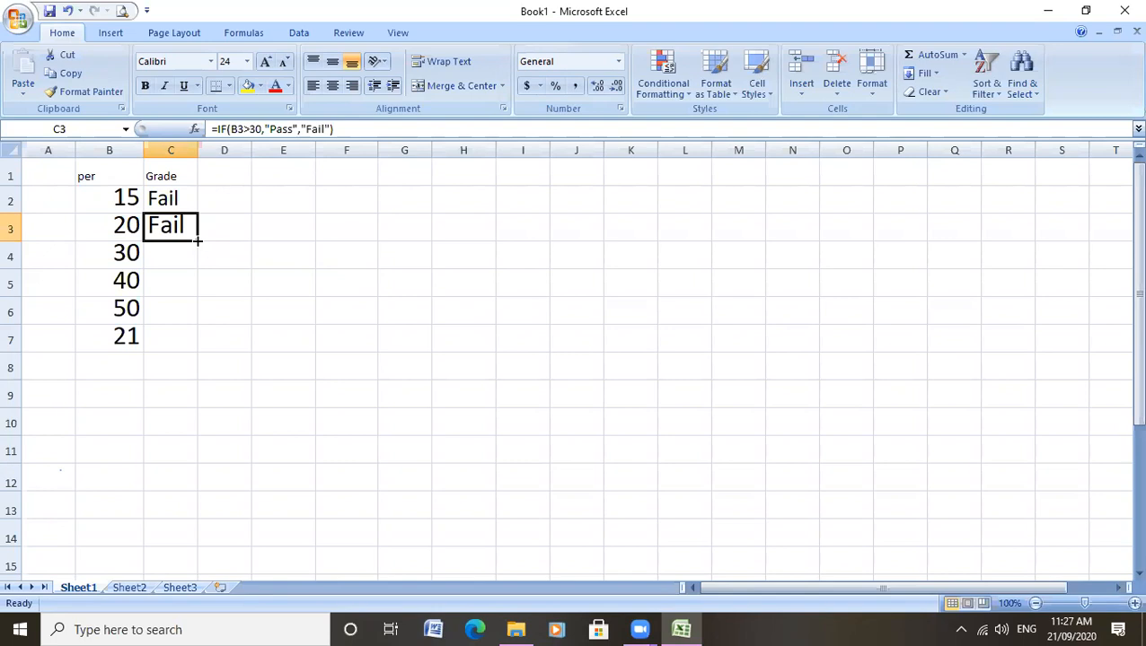
Step: Fill the IF grade formula from cell C3 down through C7
{"action": "left_click_drag", "start_coordinate": [198, 240], "coordinate": [197, 241]}
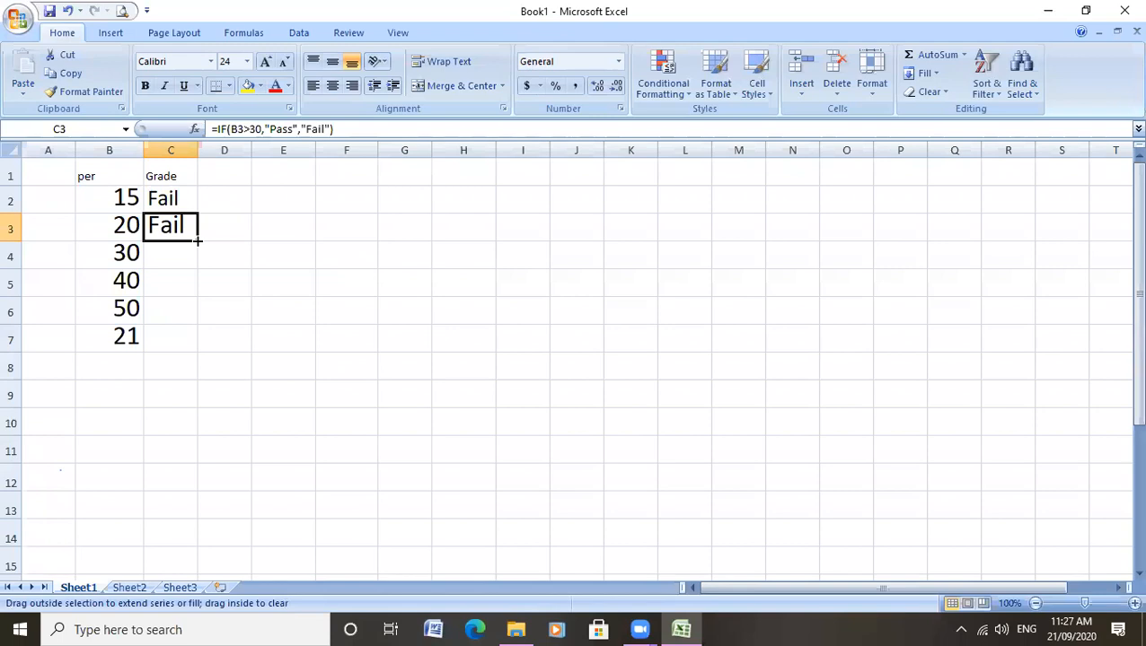
{"action": "left_click_drag", "start_coordinate": [197, 240], "coordinate": [202, 340]}
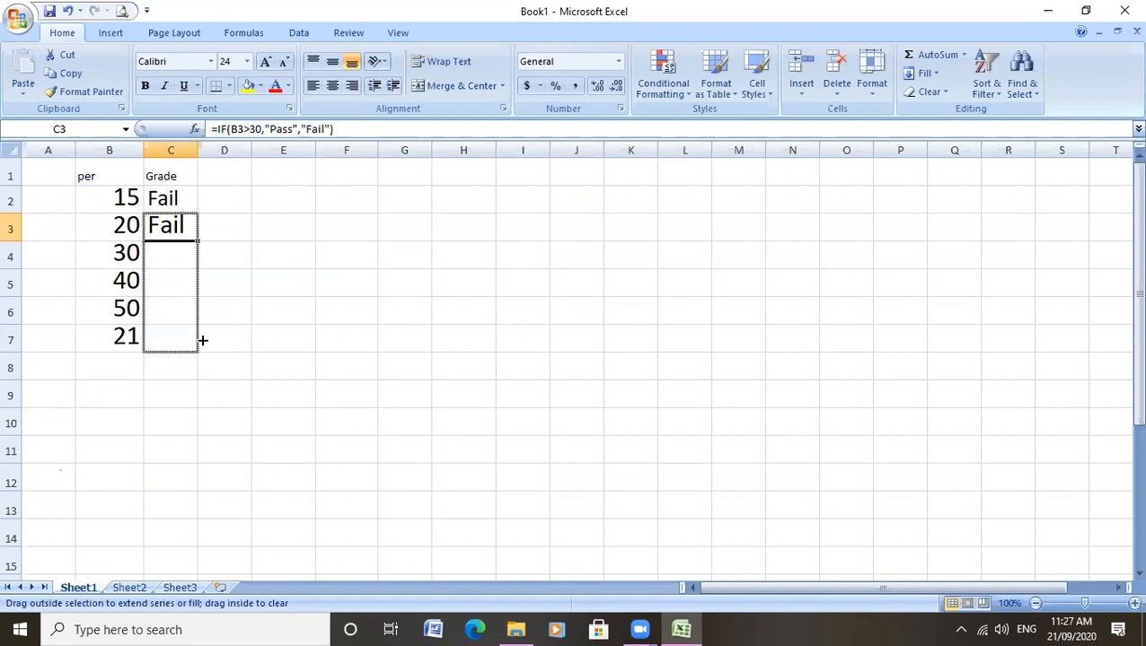
{"action": "left_click_drag", "start_coordinate": [203, 340], "coordinate": [201, 339]}
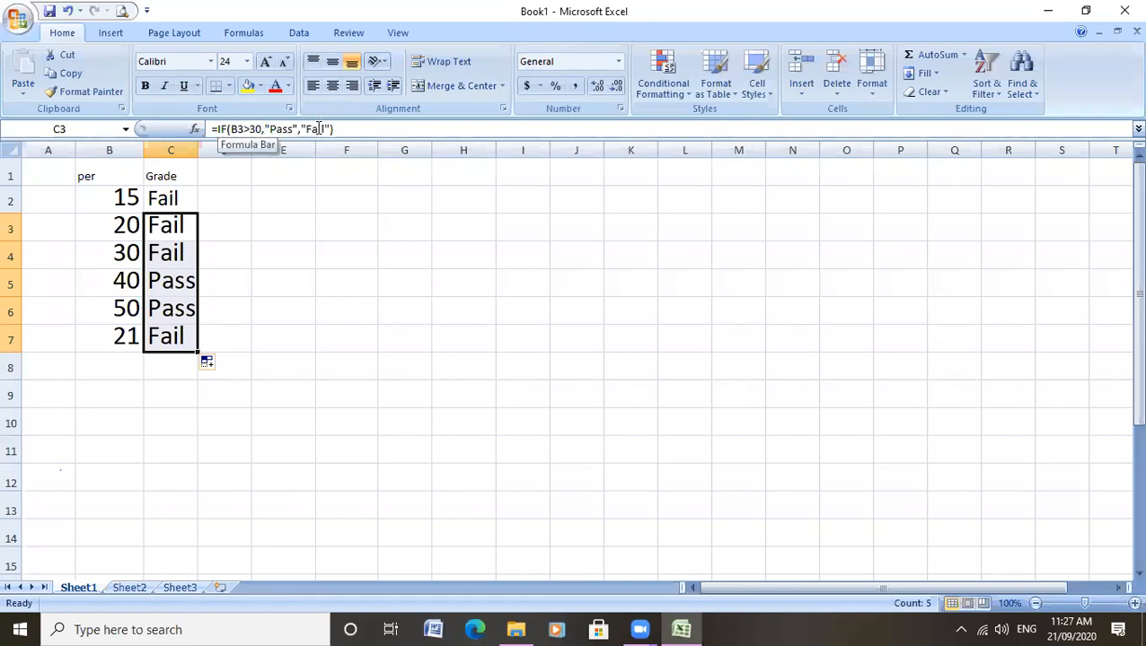
Step: Check the copied formula in cell C4 and widen column C slightly so the grades fit
{"action": "left_click", "coordinate": [151, 254]}
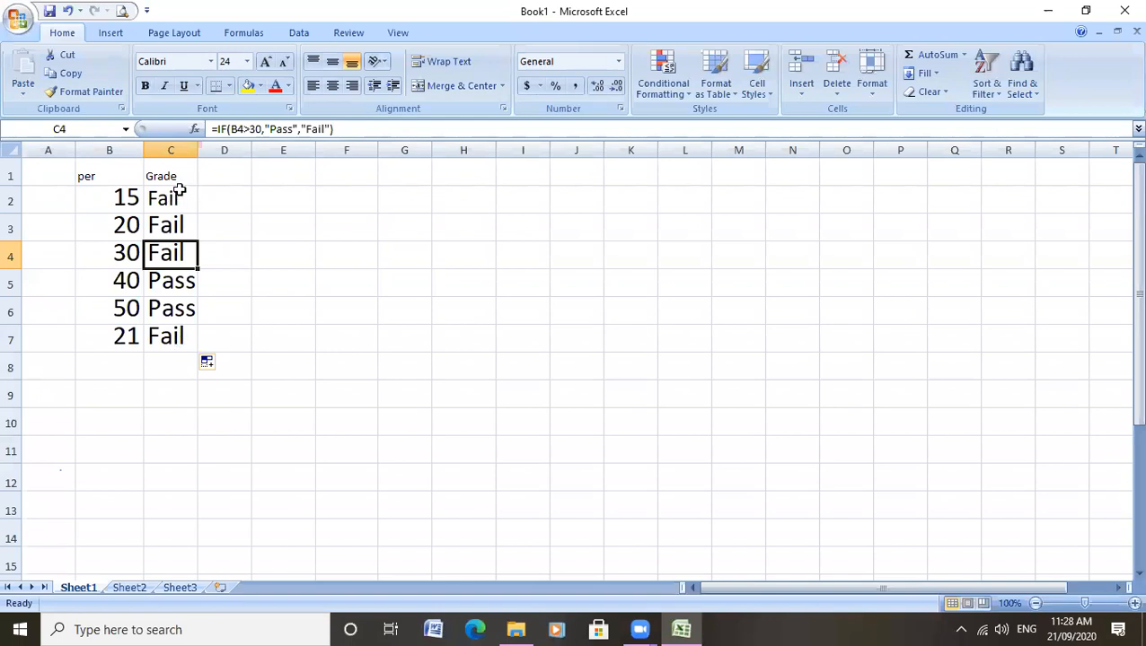
{"action": "left_click_drag", "start_coordinate": [196, 150], "coordinate": [211, 150]}
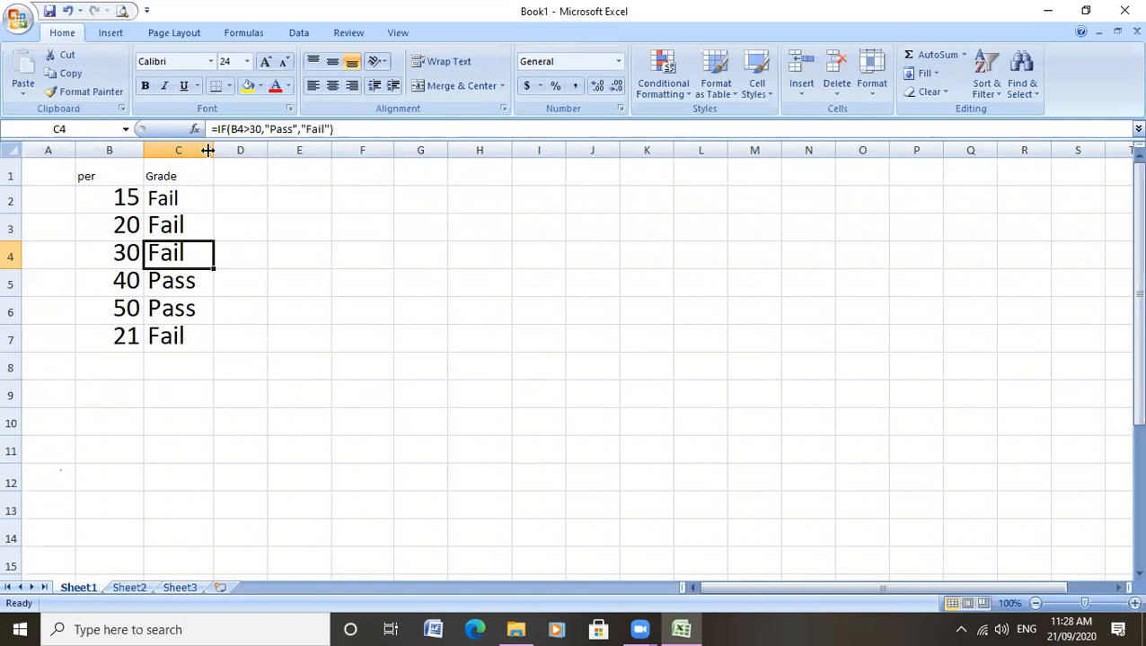
{"action": "left_click", "coordinate": [228, 60]}
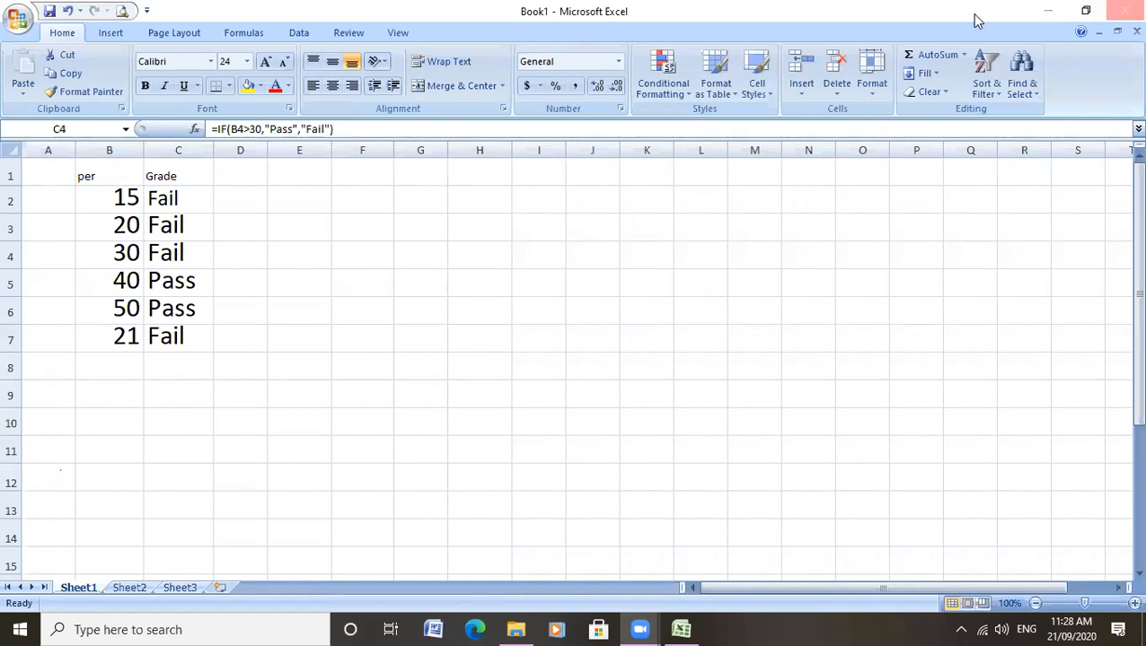
Step: Close the Book1 workbook and Excel without saving the changes
{"action": "left_click", "coordinate": [1111, 11]}
{"action": "left_click", "coordinate": [587, 353]}
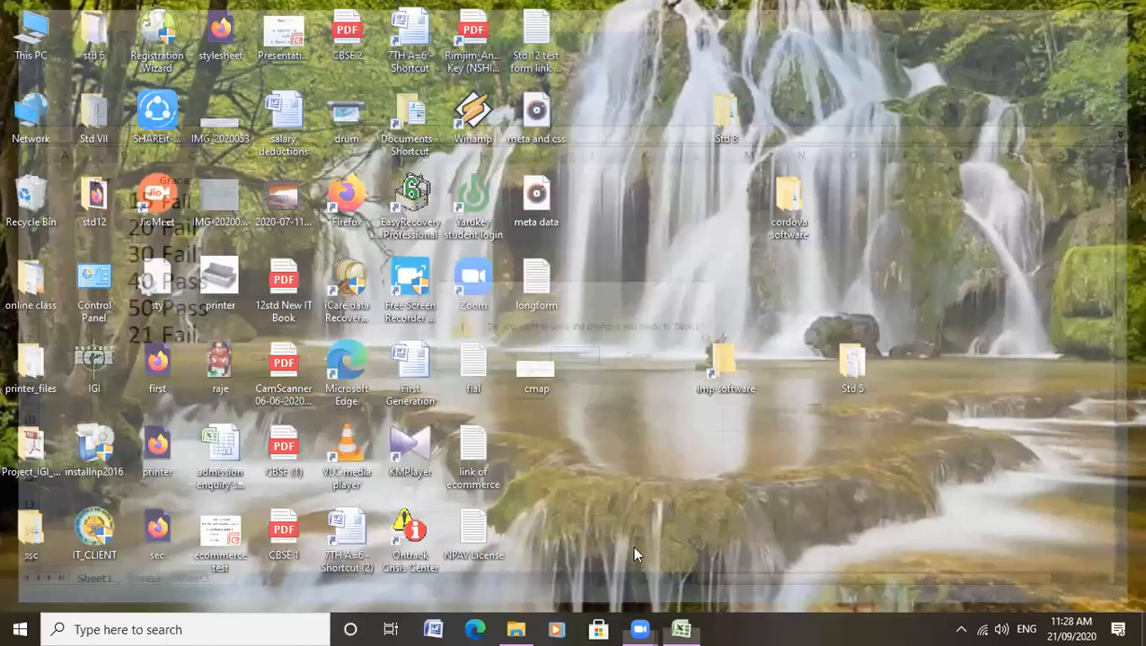
Step: Switch to File Explorer by opening the Std VII folder from the desktop, and select picture 3 in it
{"action": "mouse_move", "coordinate": [653, 629]}
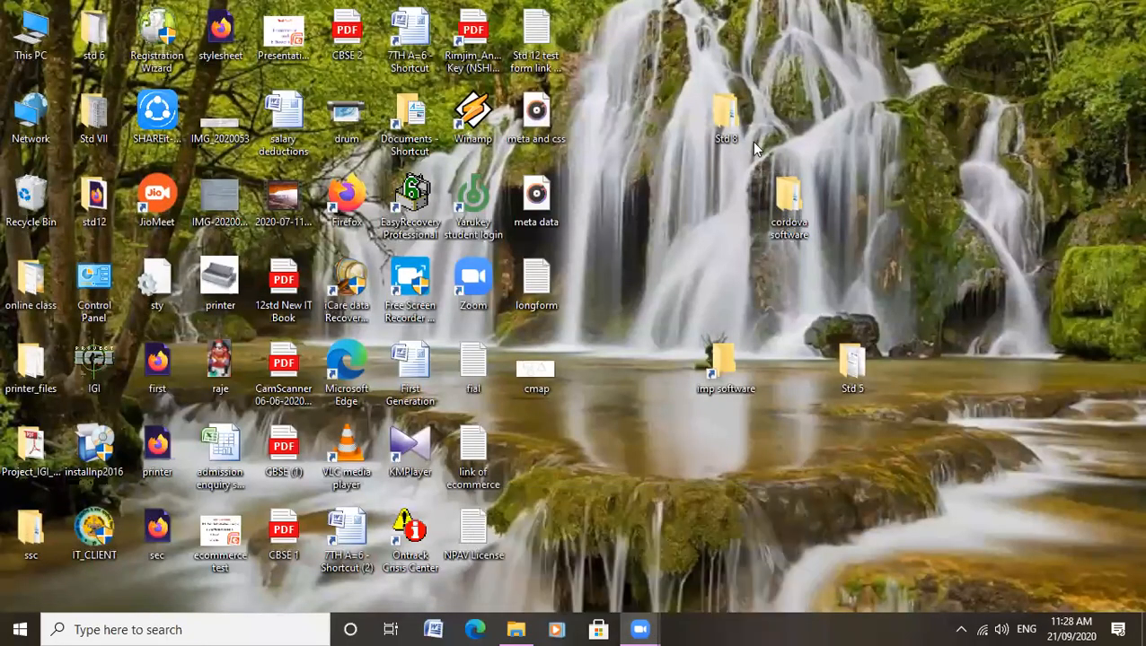
{"action": "double_click", "coordinate": [78, 130]}
{"action": "left_click", "coordinate": [462, 272]}
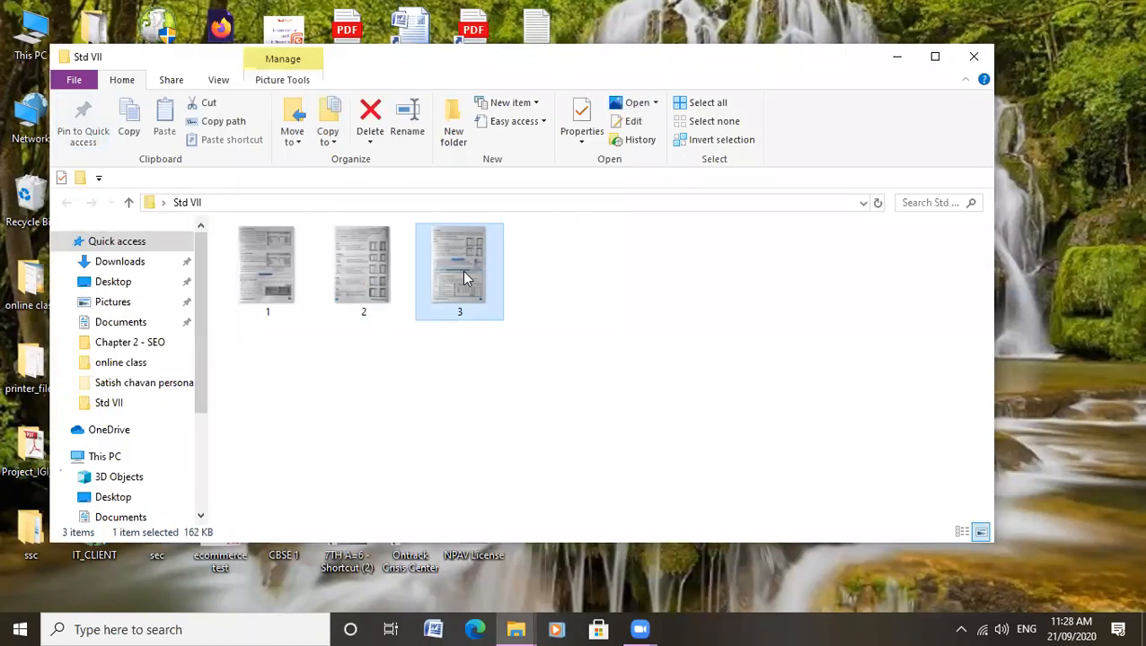